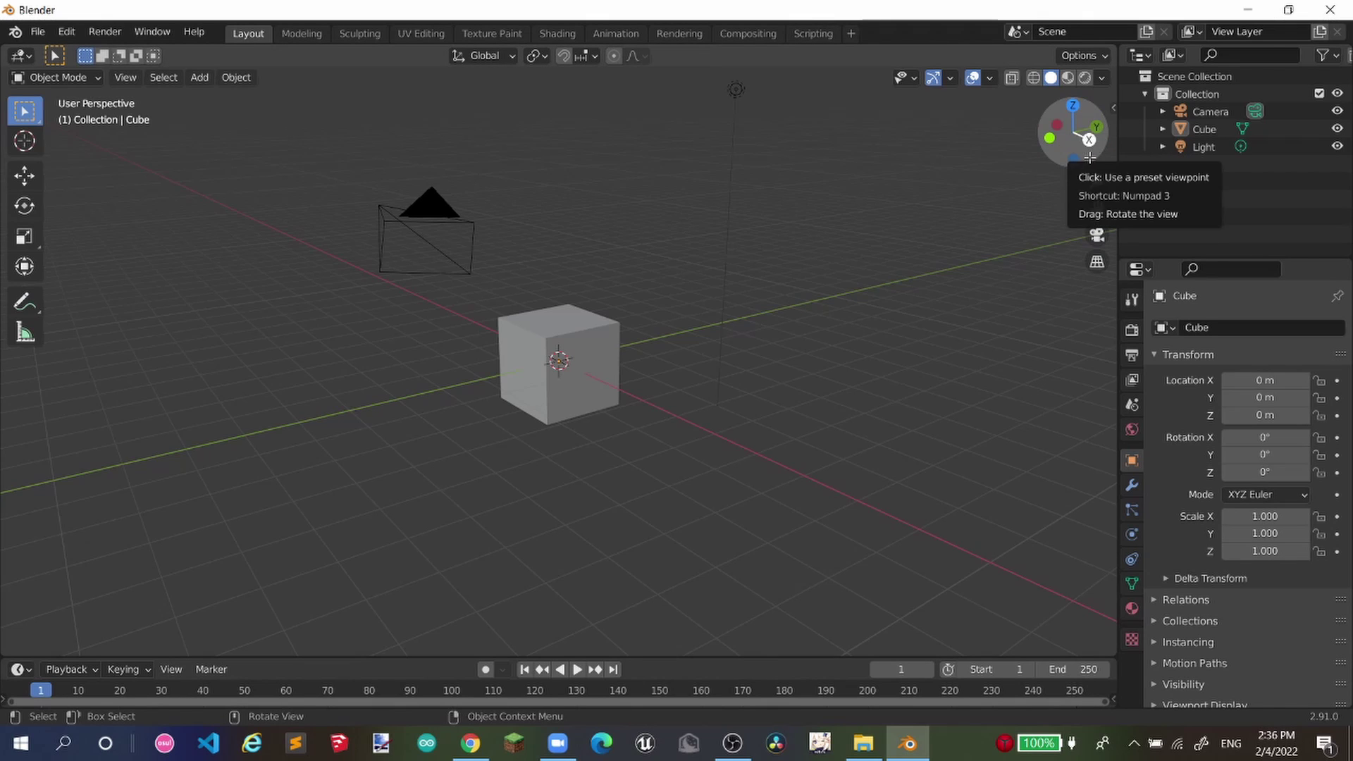
- Delete the default cube from the scene
{"action": "left_click", "coordinate": [607, 370]}
{"action": "left_click_drag", "start_coordinate": [1097, 208], "coordinate": [1162, 199]}
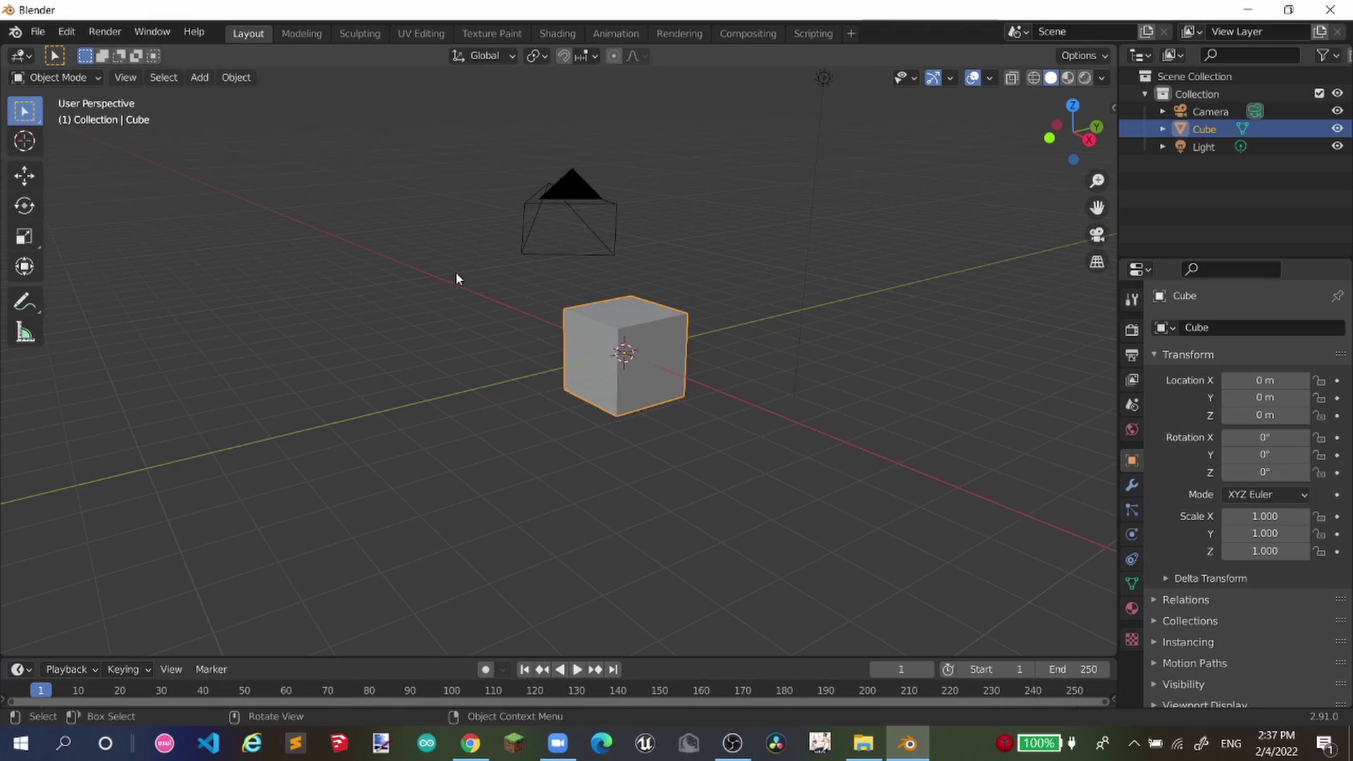
{"action": "key", "text": "Delete"}
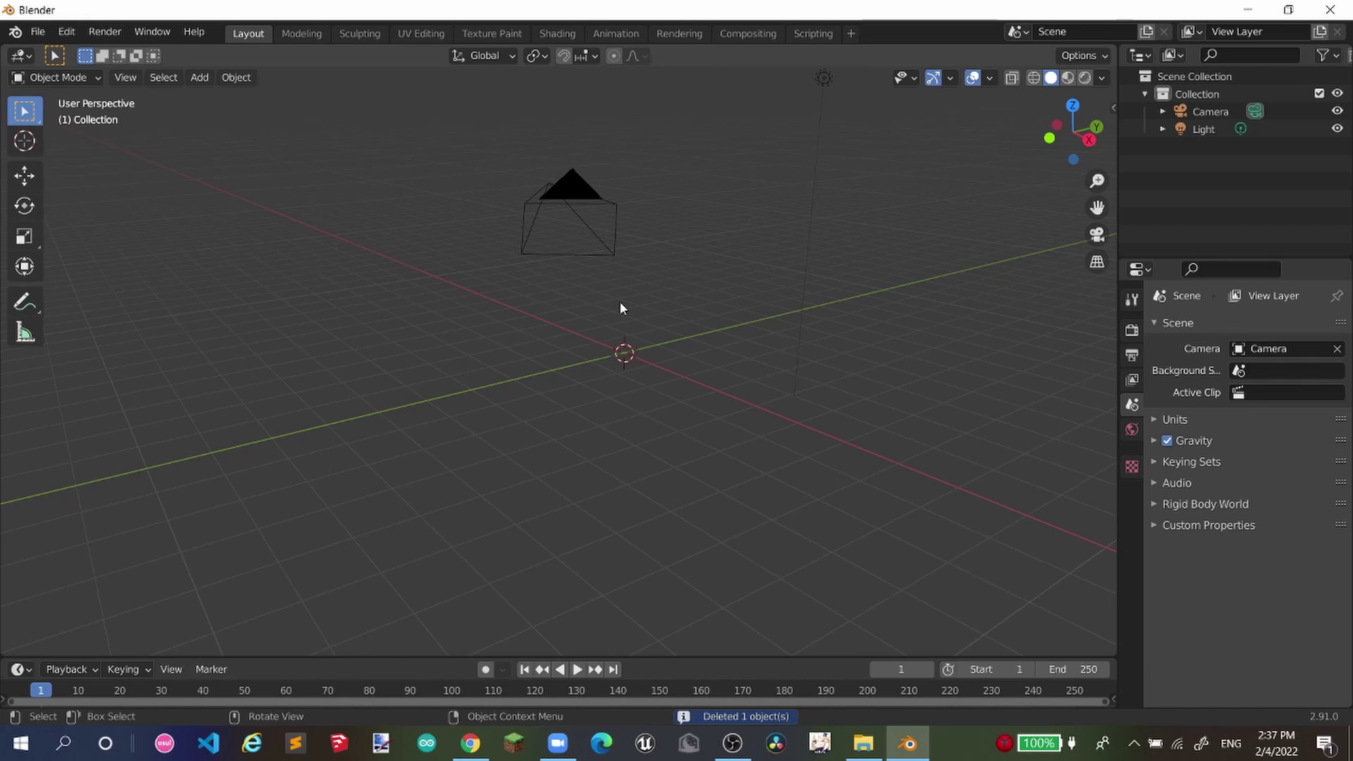
- Add a plane mesh at the scene origin
{"action": "key", "text": "shift+a"}
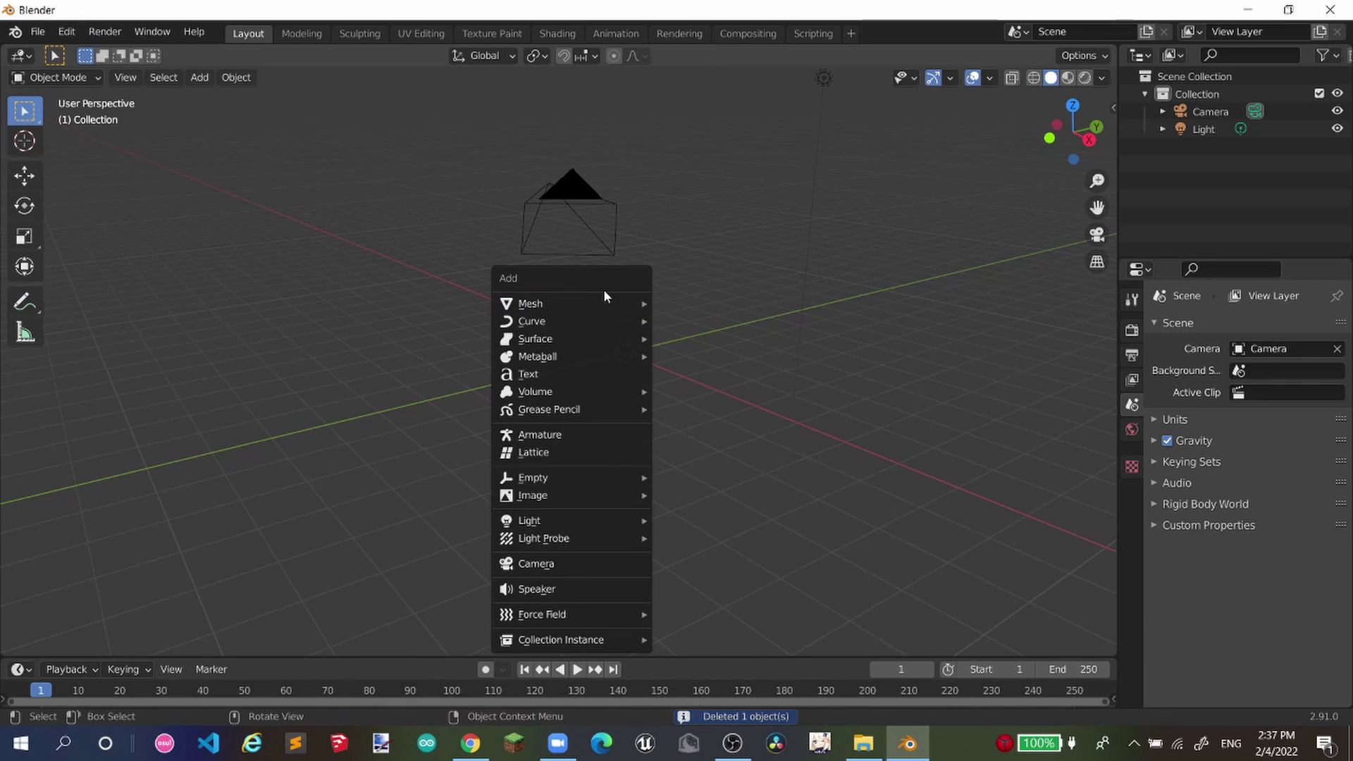
{"action": "mouse_move", "coordinate": [564, 303]}
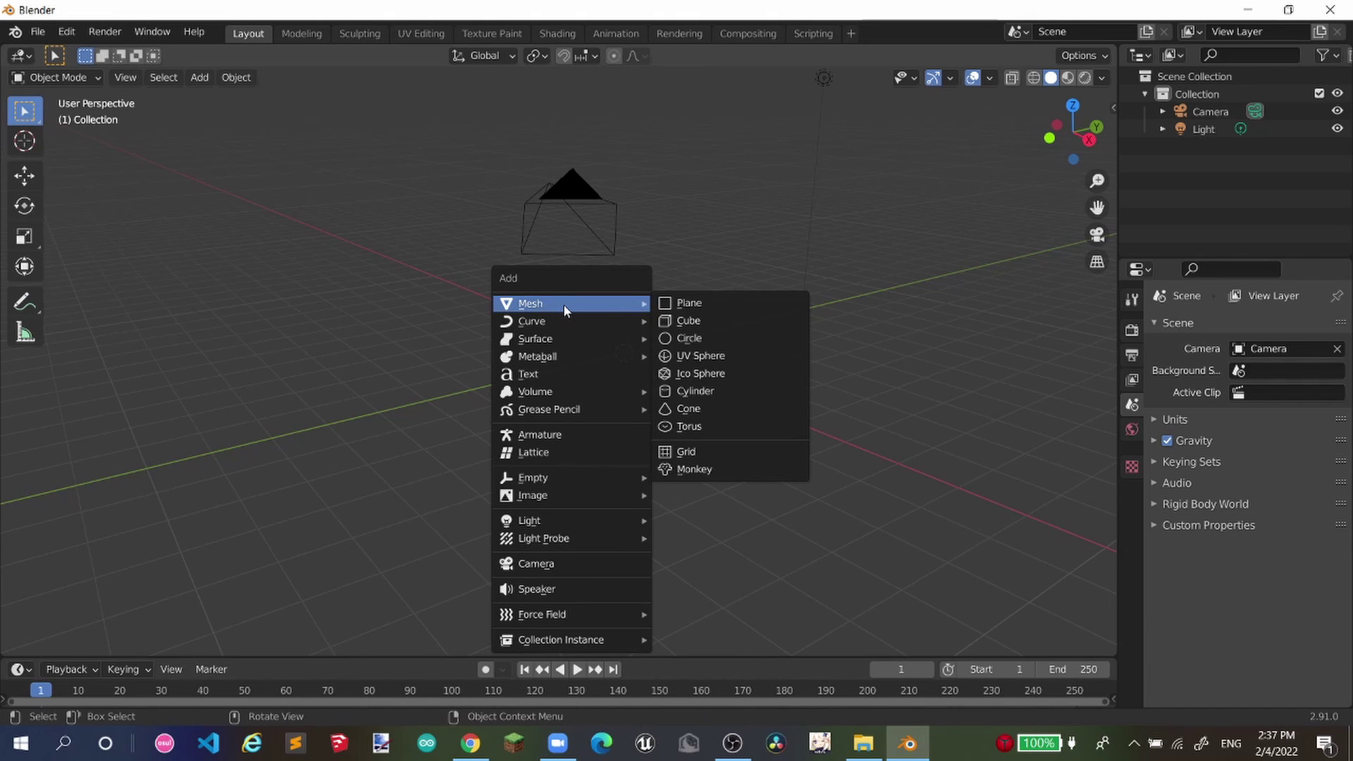
{"action": "left_click", "coordinate": [671, 308]}
{"action": "right_click", "coordinate": [729, 364]}
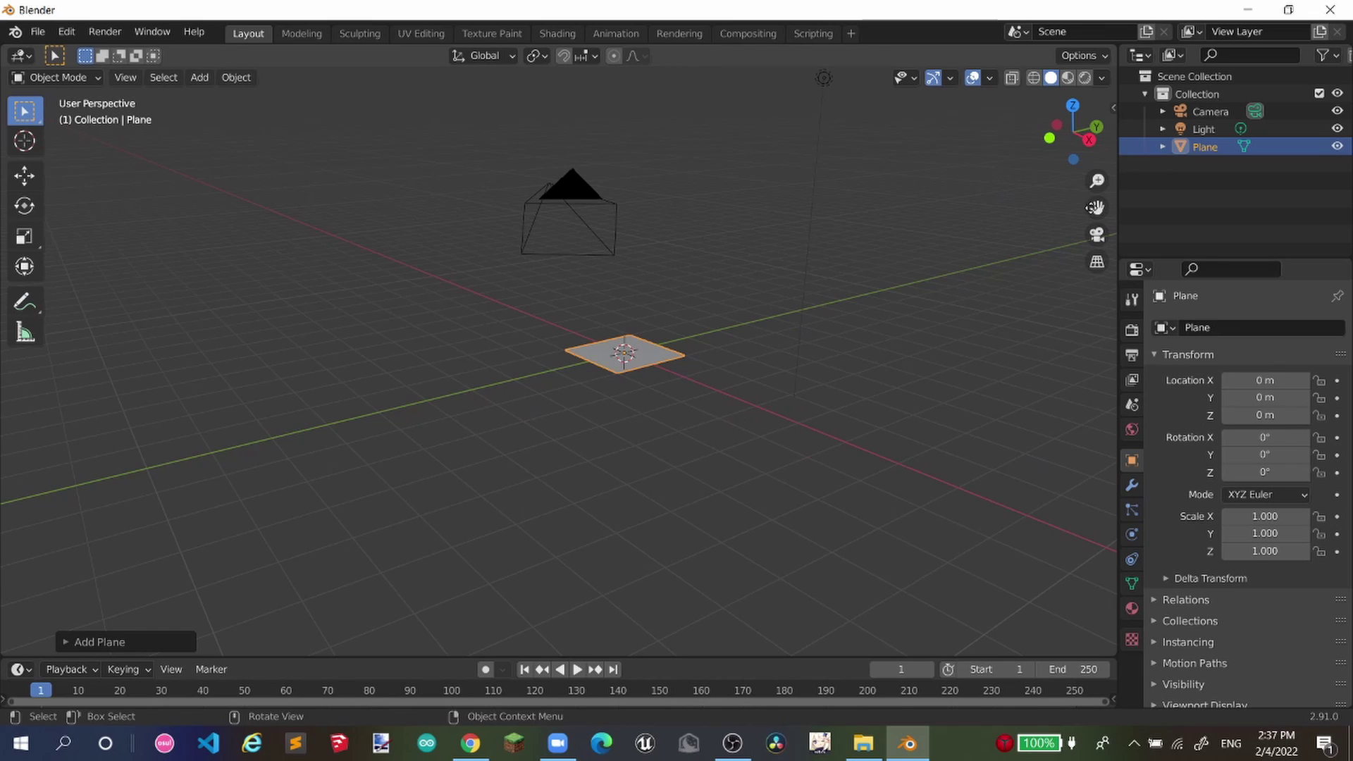
- Scale the plane up uniformly to about 12.58 on all axes
{"action": "left_click_drag", "start_coordinate": [1091, 208], "coordinate": [733, 295]}
{"action": "scroll", "coordinate": [759, 354], "scroll_direction": "up", "scroll_amount": 10}
{"action": "scroll", "coordinate": [1042, 267], "scroll_direction": "down", "scroll_amount": 3}
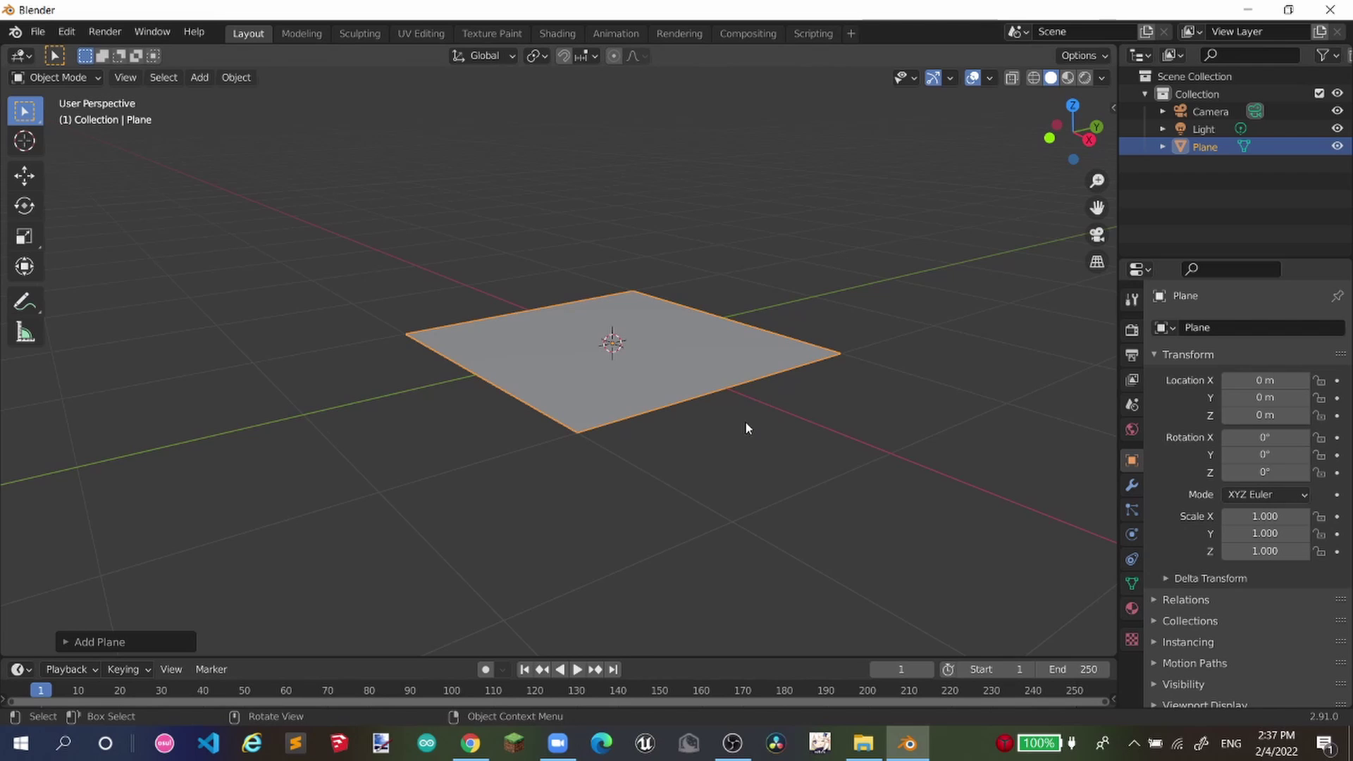
{"action": "middle_click_drag", "start_coordinate": [791, 388], "coordinate": [723, 426]}
{"action": "left_click_drag", "start_coordinate": [1078, 136], "coordinate": [1216, 258]}
{"action": "scroll", "coordinate": [923, 295], "scroll_direction": "down", "scroll_amount": 9}
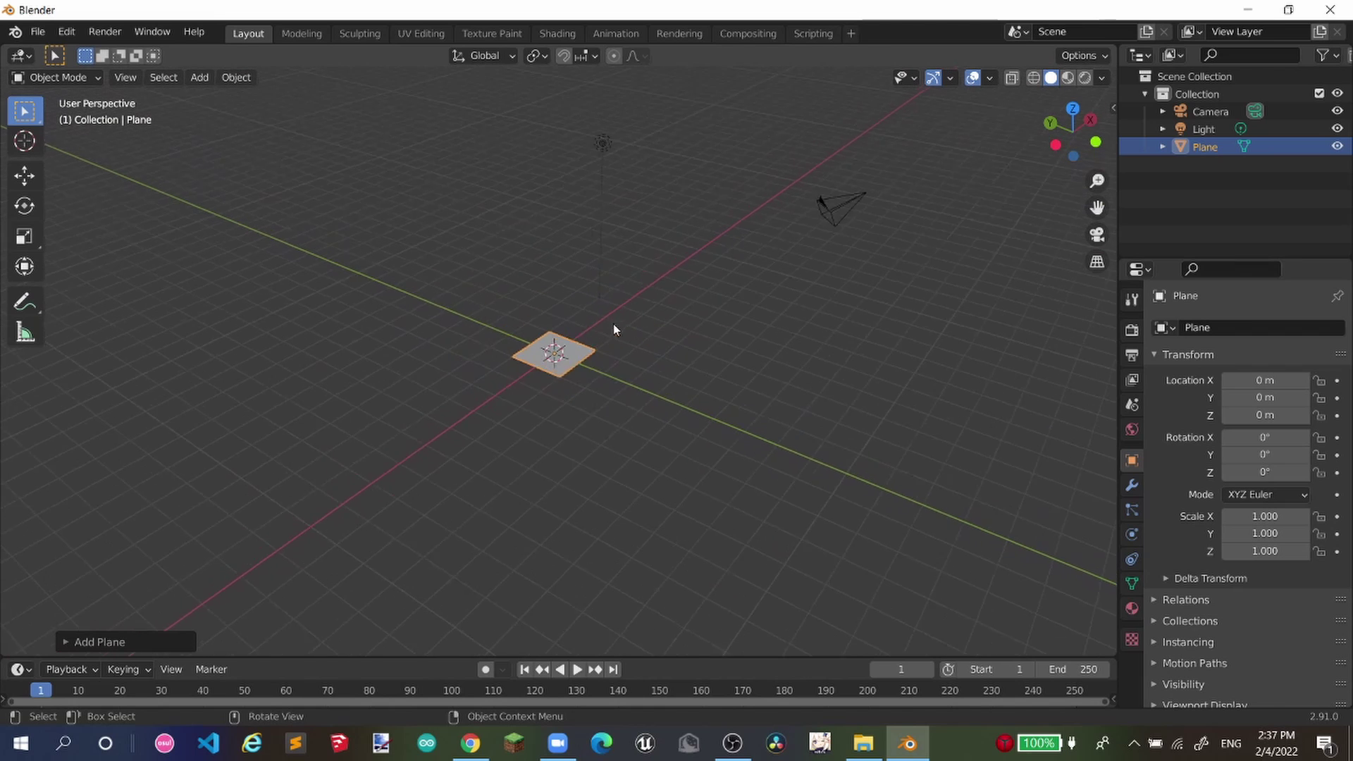
{"action": "scroll", "coordinate": [613, 323], "scroll_direction": "up", "scroll_amount": 8}
{"action": "left_click_drag", "start_coordinate": [1105, 212], "coordinate": [1168, 149]}
{"action": "scroll", "coordinate": [827, 327], "scroll_direction": "down", "scroll_amount": 5}
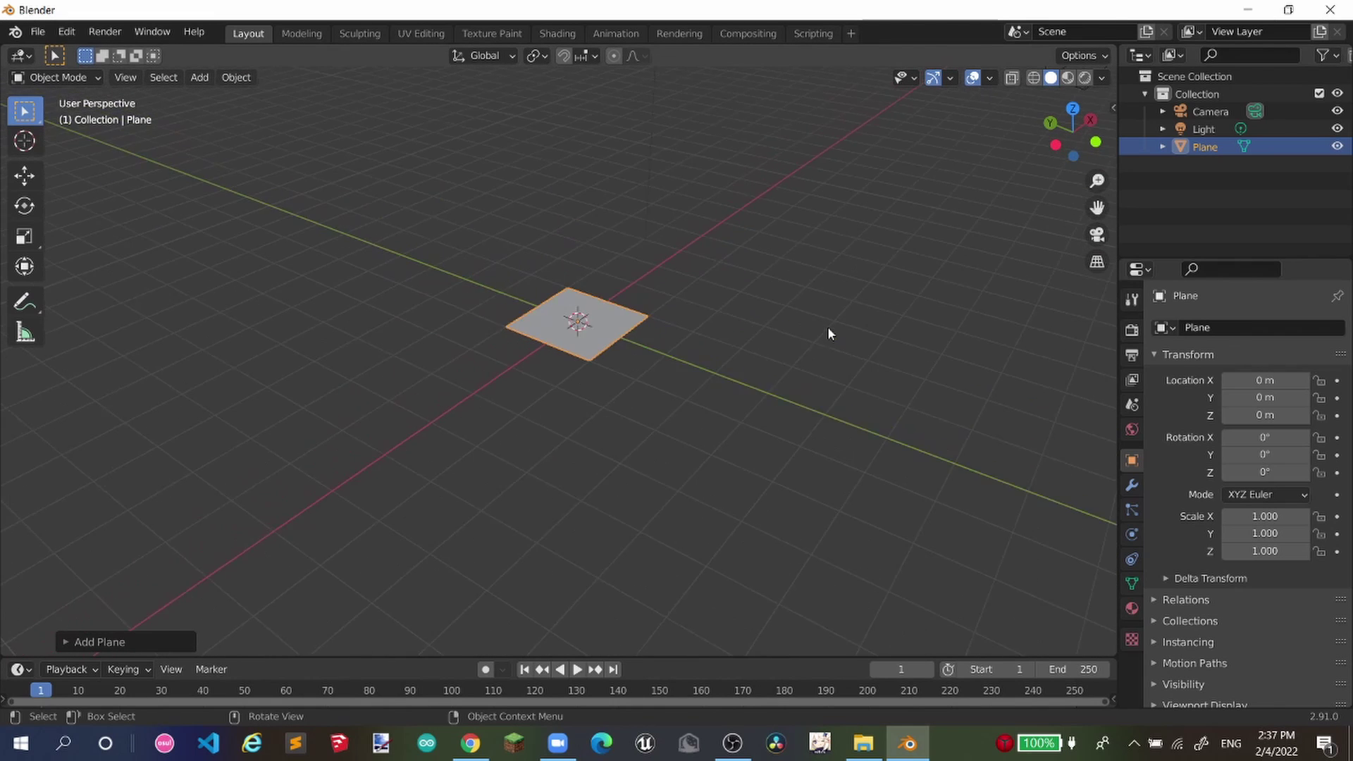
{"action": "scroll", "coordinate": [827, 327], "scroll_direction": "up", "scroll_amount": 2}
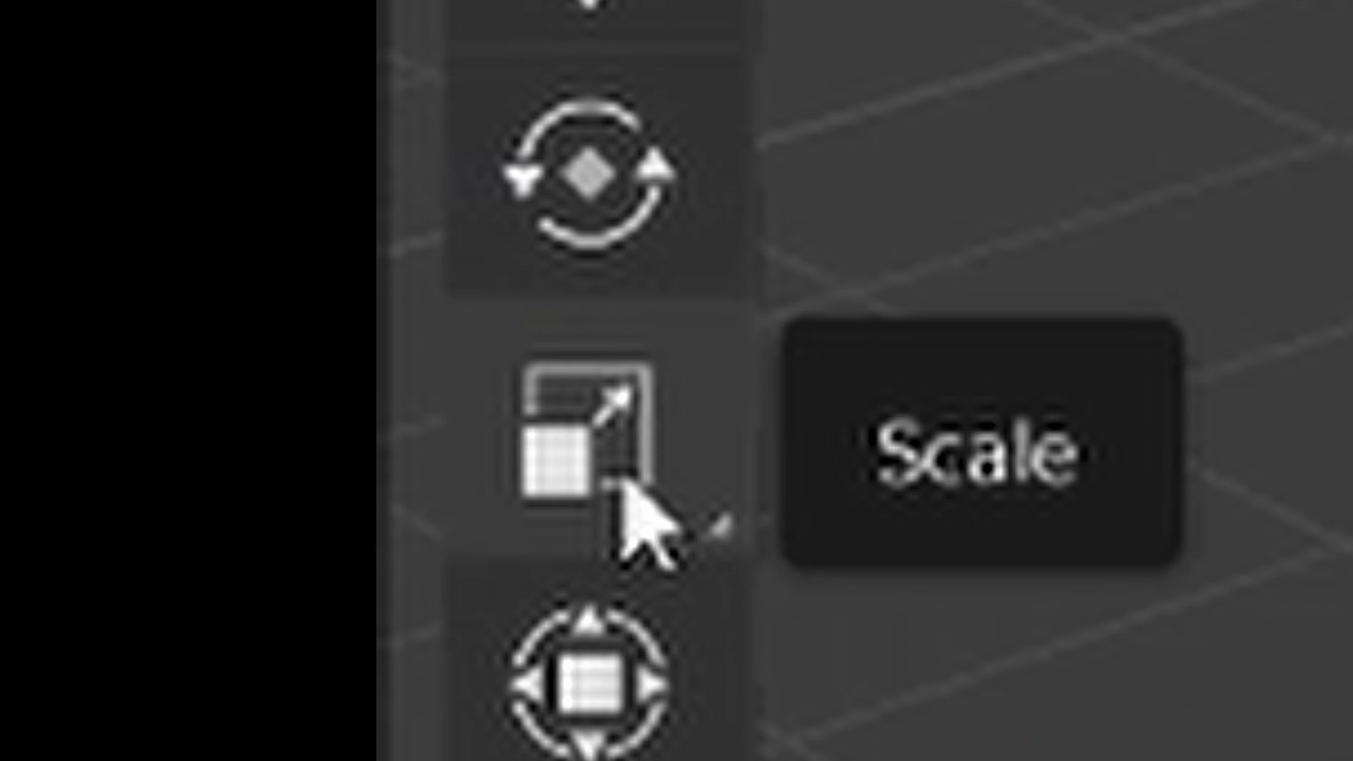
{"action": "left_click", "coordinate": [623, 484]}
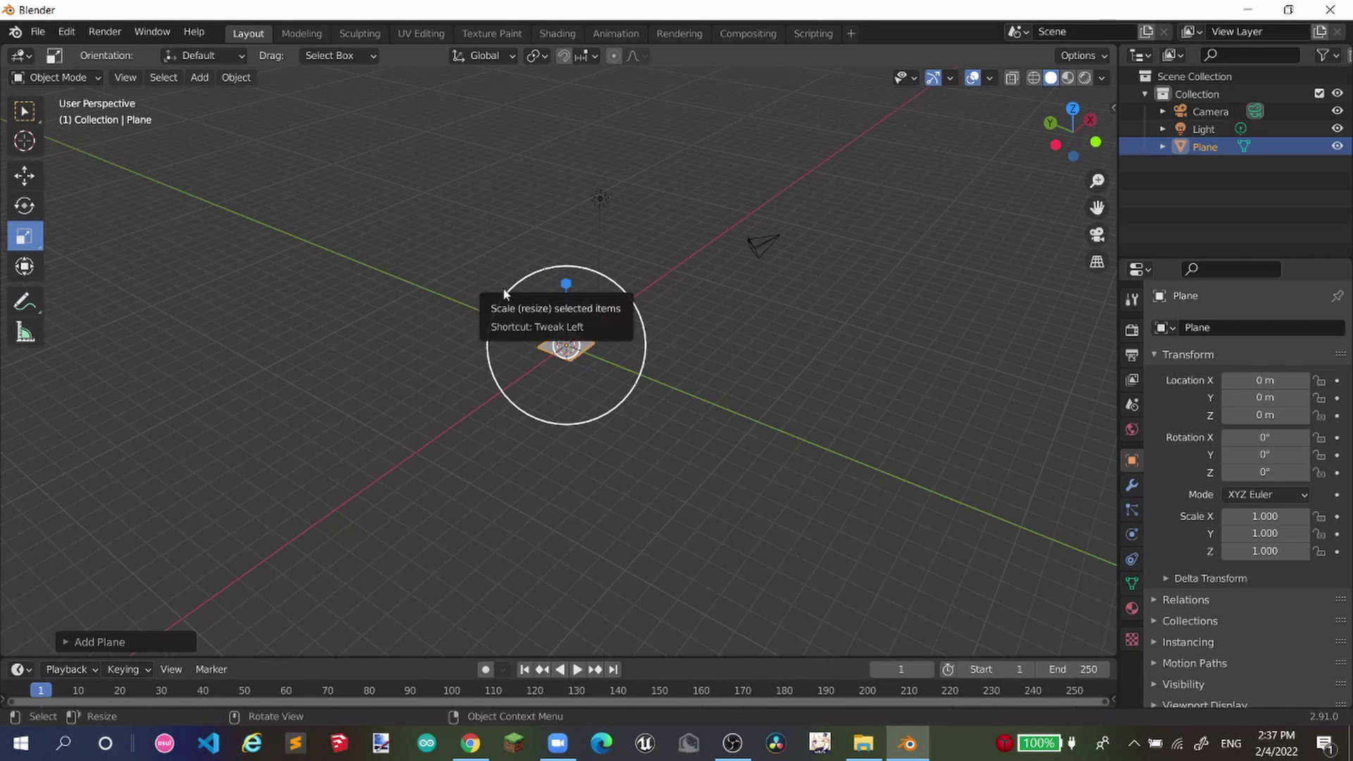
{"action": "left_click_drag", "start_coordinate": [505, 293], "coordinate": [637, 281]}
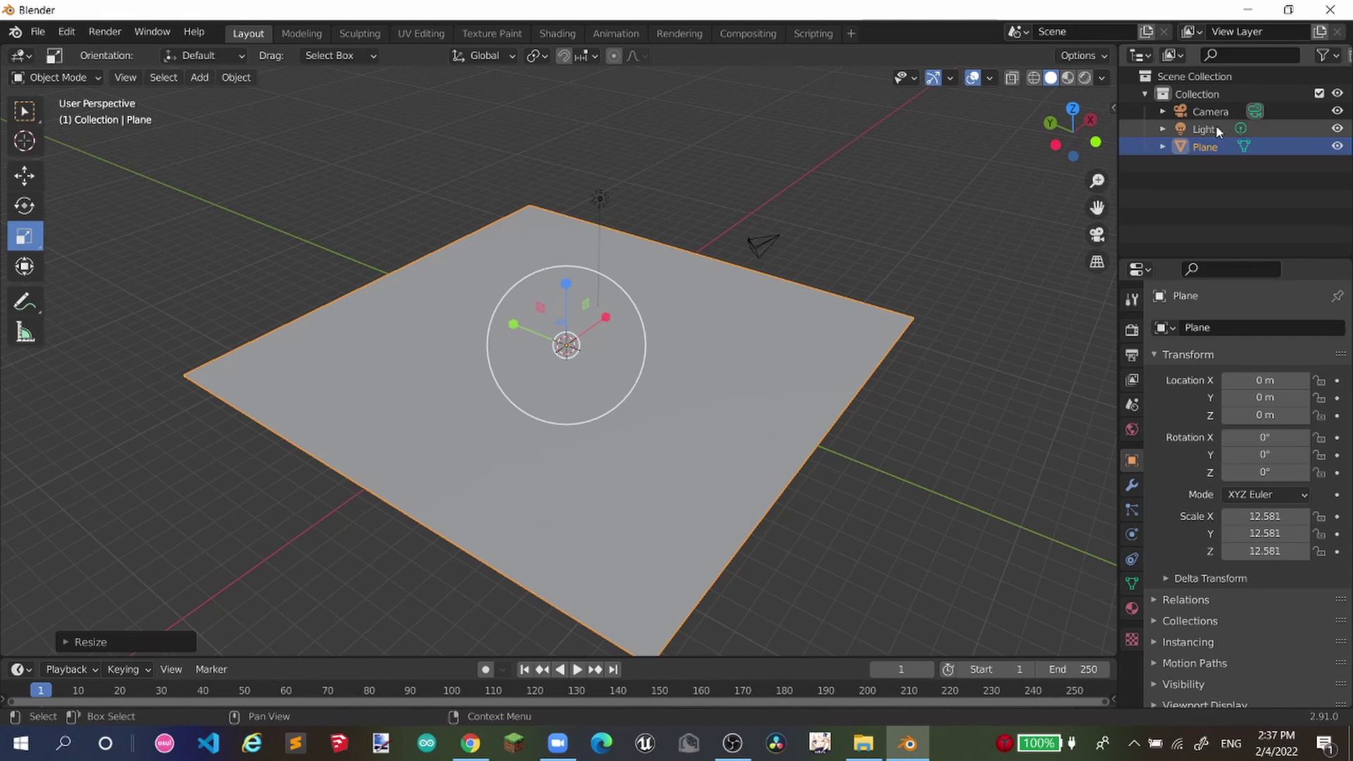
- Delete the camera and the light so that only the plane stays in the scene
{"action": "left_click", "coordinate": [1209, 117]}
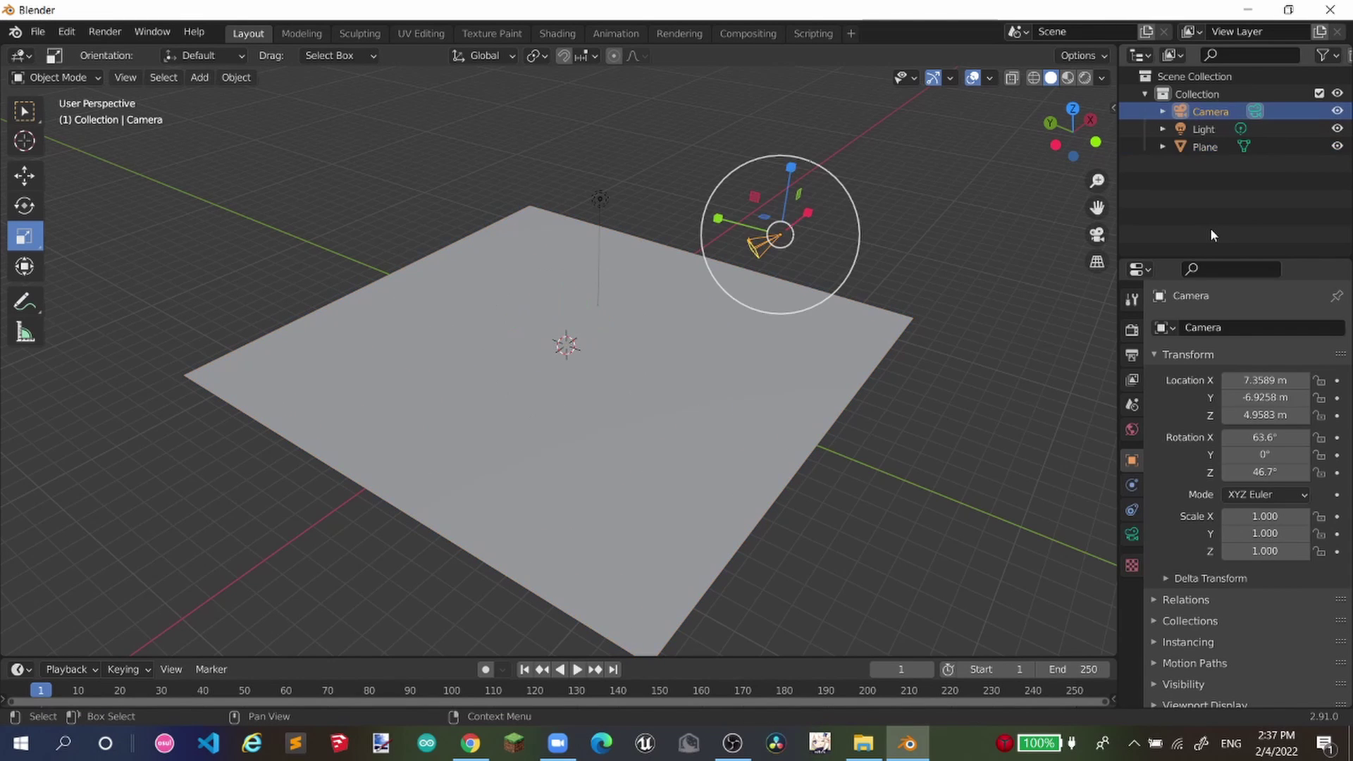
{"action": "key", "text": "Delete"}
{"action": "left_click", "coordinate": [1208, 111]}
{"action": "key", "text": "Delete"}
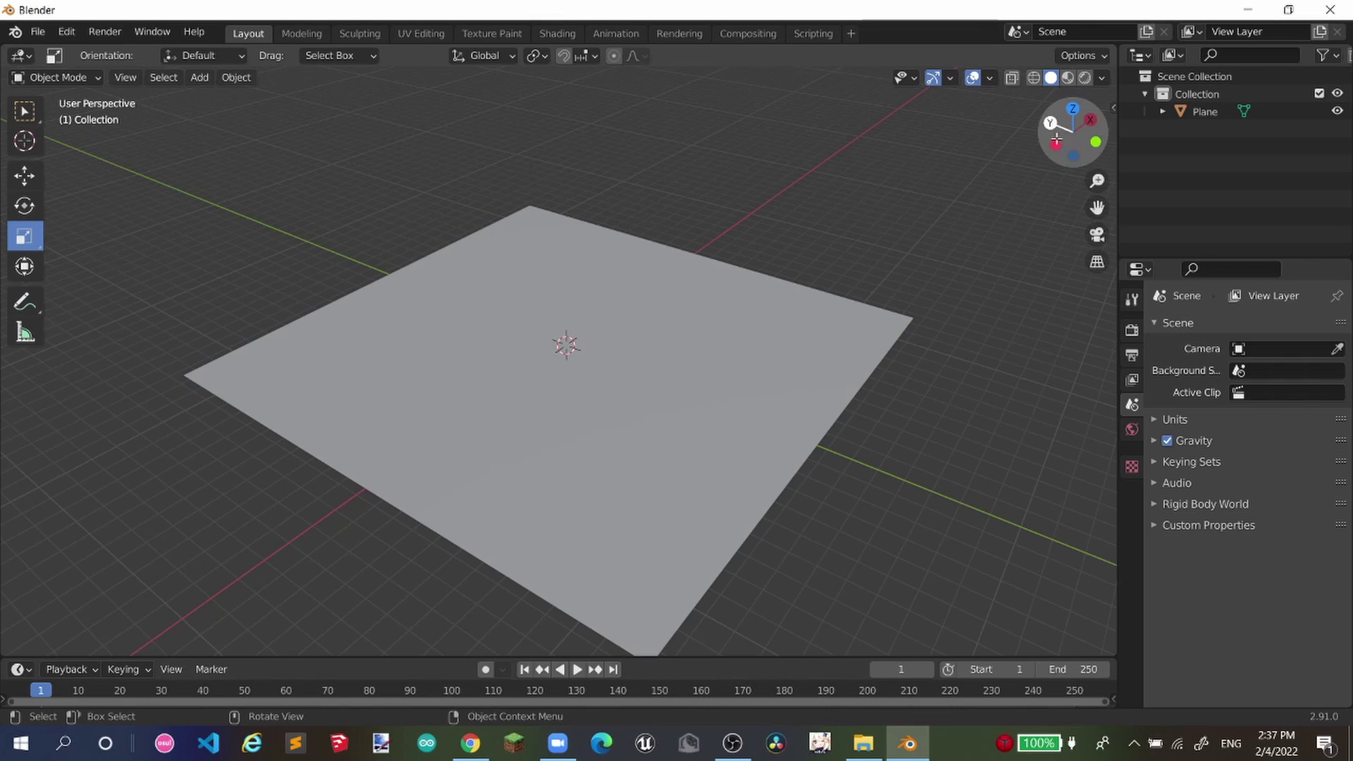
- Try to sculpt the undivided plane with the Draw brush in the Sculpting workspace, and return to the Layout workspace
{"action": "mouse_move", "coordinate": [1057, 140]}
{"action": "left_mouse_down"}
{"action": "mouse_move", "coordinate": [1031, 142]}
{"action": "mouse_move", "coordinate": [1044, 142]}
{"action": "left_mouse_up"}
{"action": "left_click_drag", "start_coordinate": [1097, 208], "coordinate": [1126, 138]}
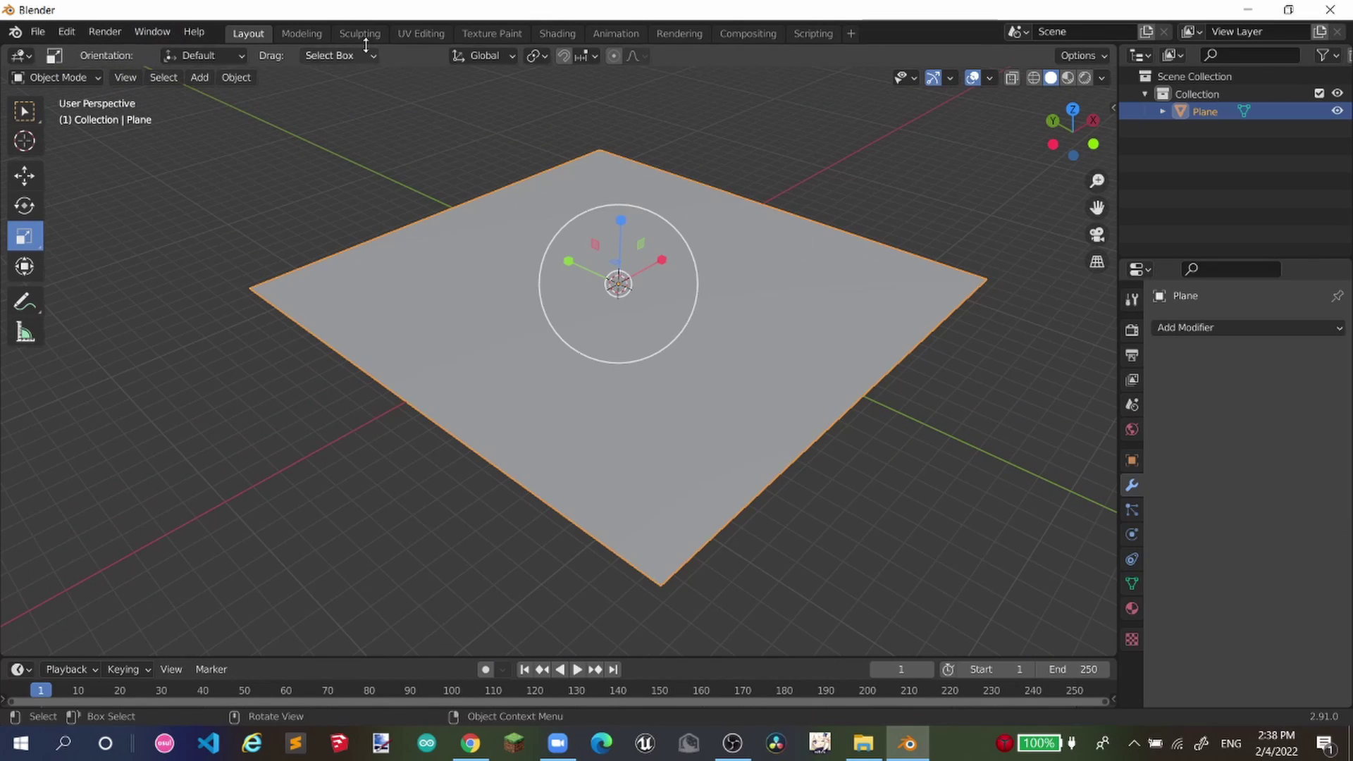
{"action": "left_click", "coordinate": [358, 32]}
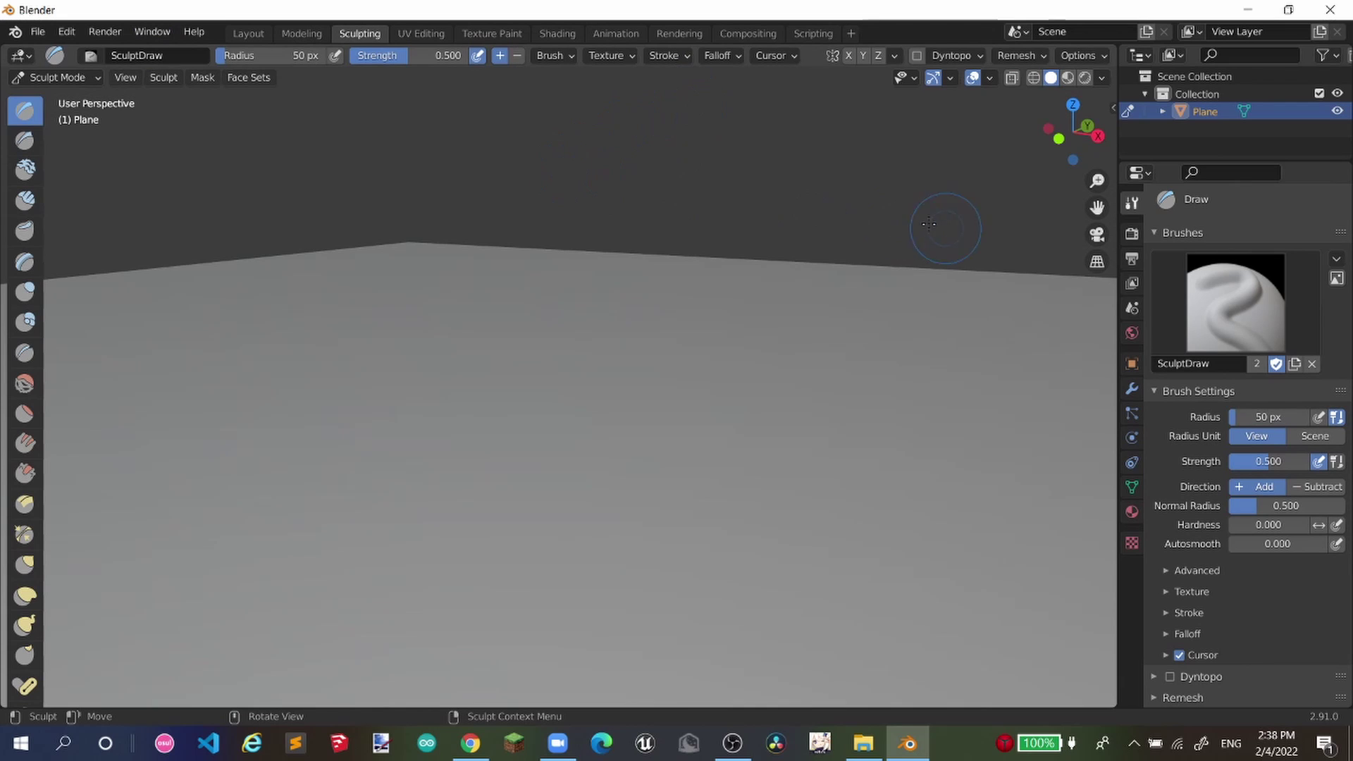
{"action": "left_click_drag", "start_coordinate": [1072, 130], "coordinate": [1049, 196]}
{"action": "scroll", "coordinate": [878, 233], "scroll_direction": "down", "scroll_amount": 5}
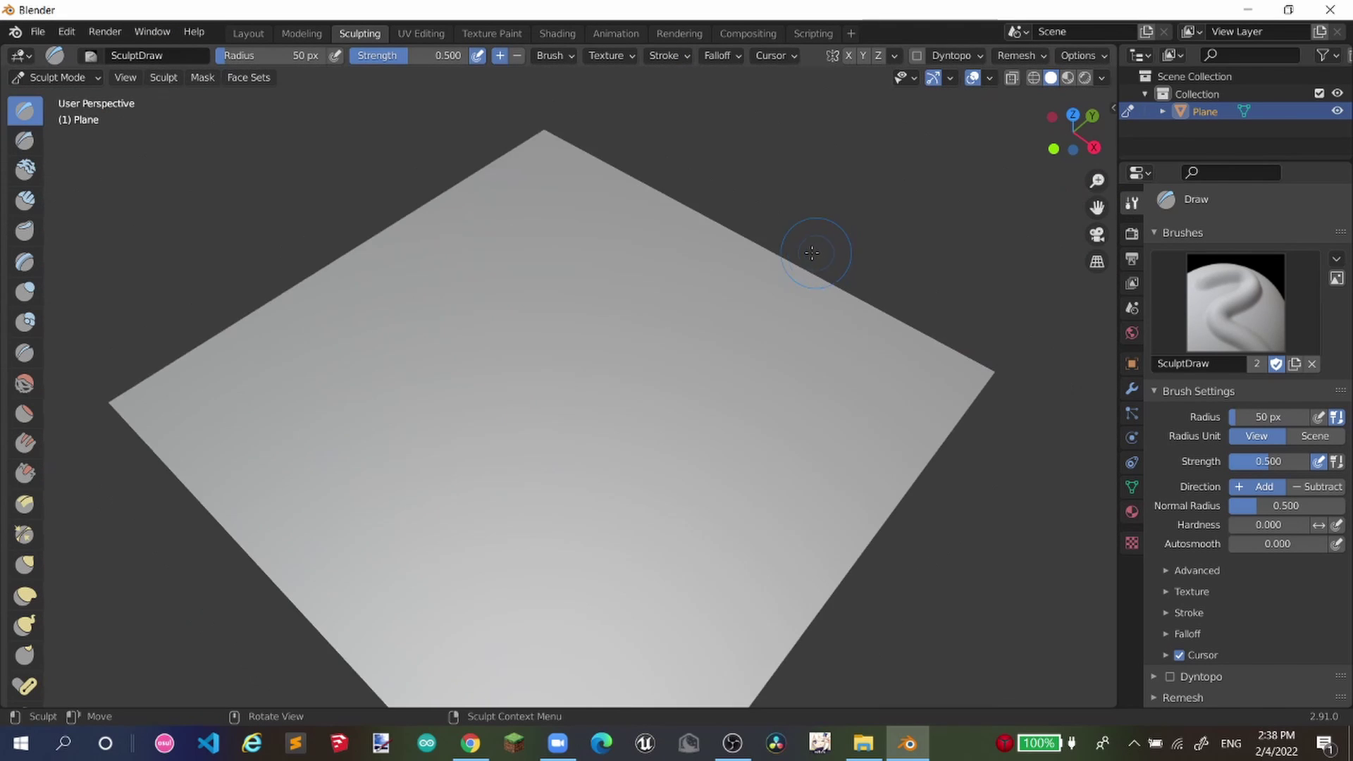
{"action": "scroll", "coordinate": [812, 252], "scroll_direction": "down", "scroll_amount": 3}
{"action": "left_click_drag", "start_coordinate": [576, 360], "coordinate": [479, 374]}
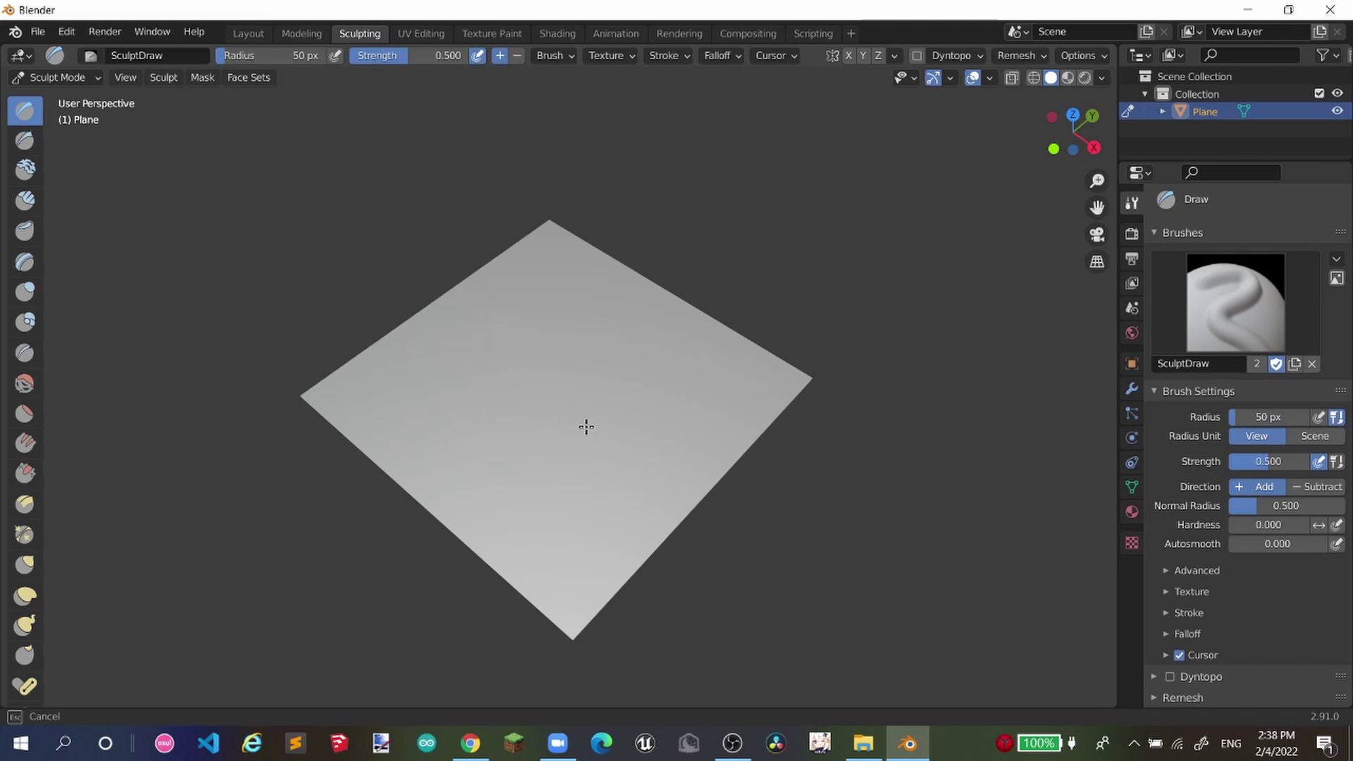
{"action": "left_click_drag", "start_coordinate": [585, 427], "coordinate": [423, 417]}
{"action": "scroll", "coordinate": [423, 416], "scroll_direction": "up", "scroll_amount": 4}
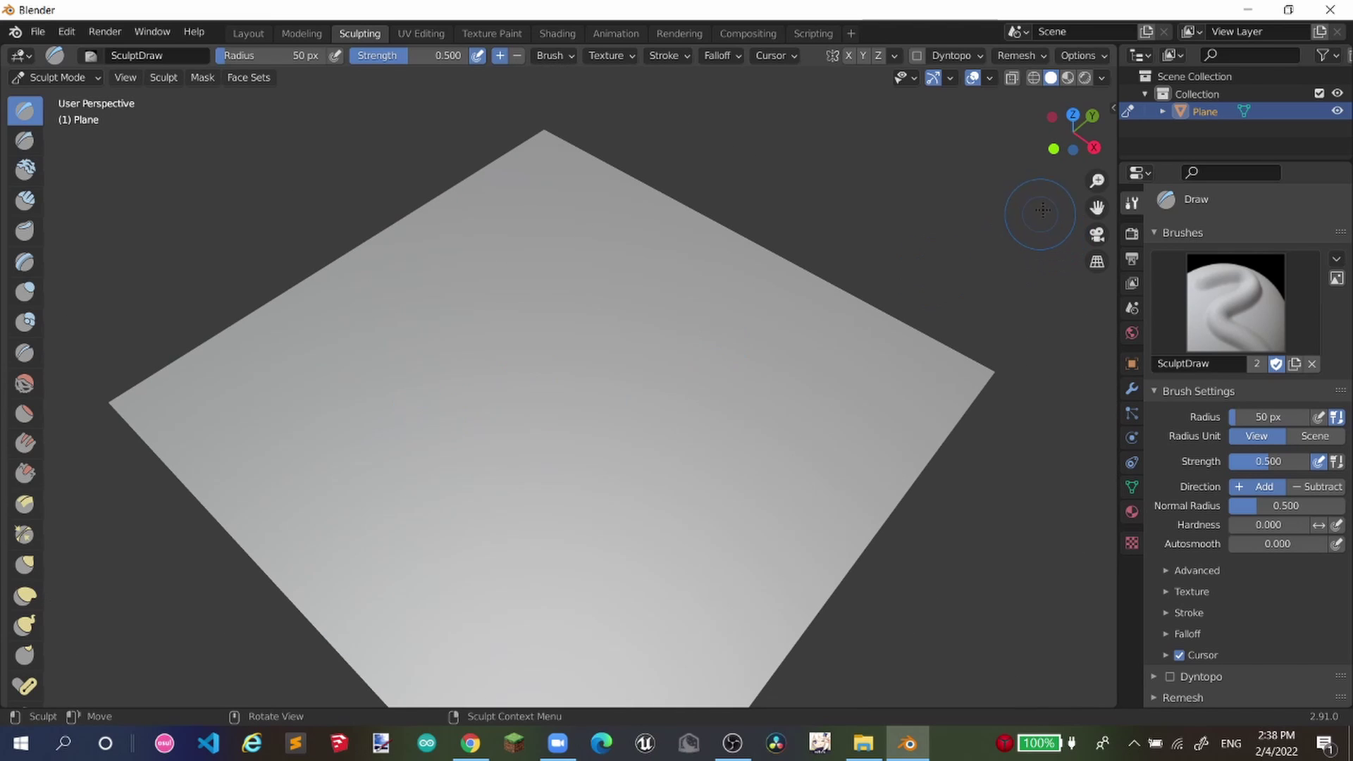
{"action": "left_click_drag", "start_coordinate": [1094, 214], "coordinate": [1126, 145]}
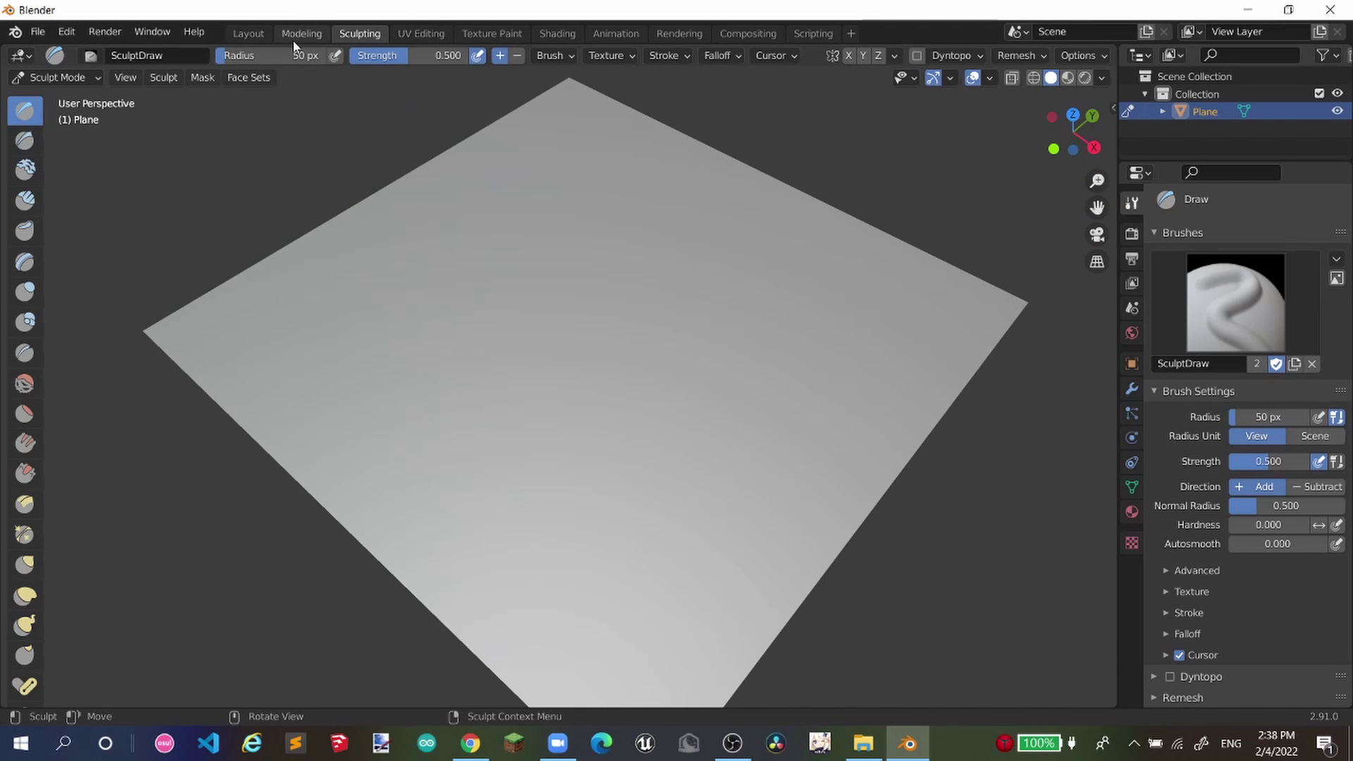
{"action": "left_click", "coordinate": [248, 34]}
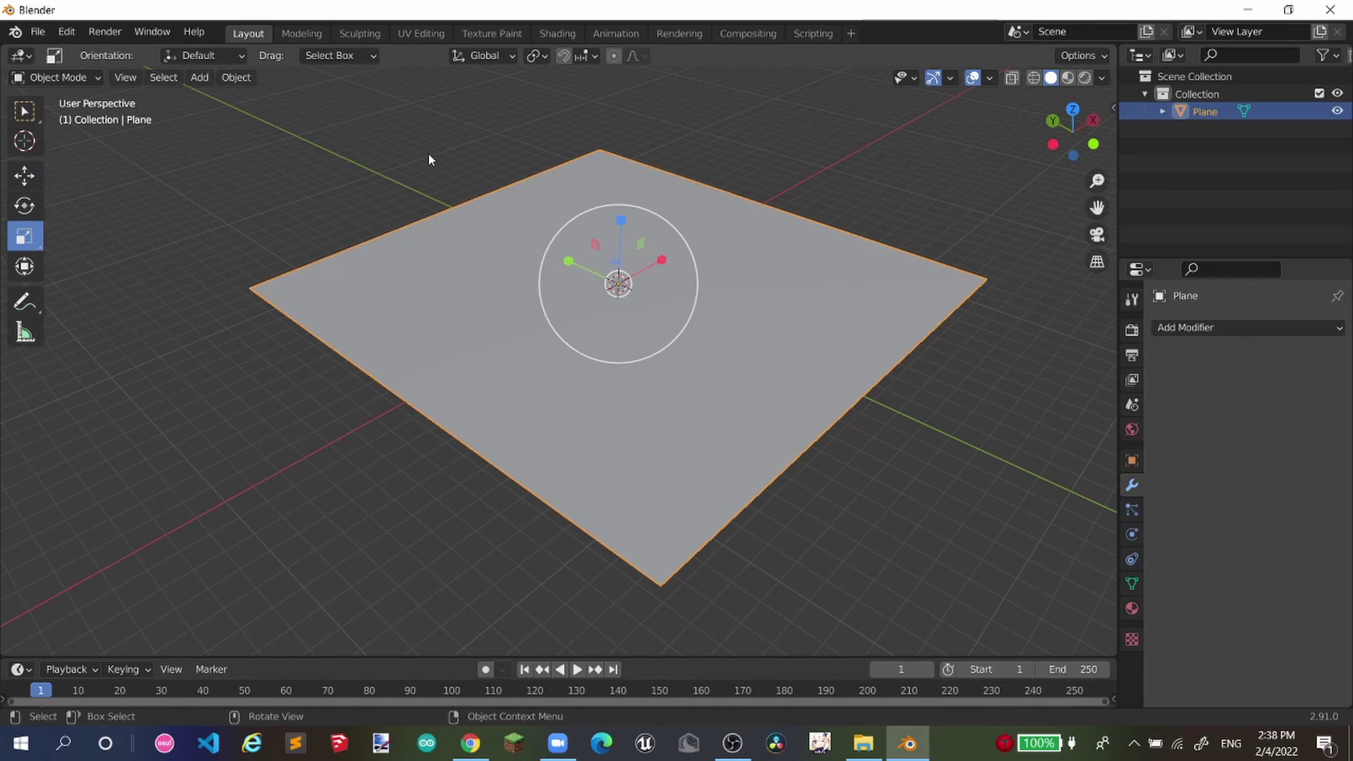
- Put the plane in Edit Mode and add centred loop cuts through its middle in both directions
{"action": "left_click_drag", "start_coordinate": [1067, 156], "coordinate": [1077, 155]}
{"action": "key", "text": "Tab"}
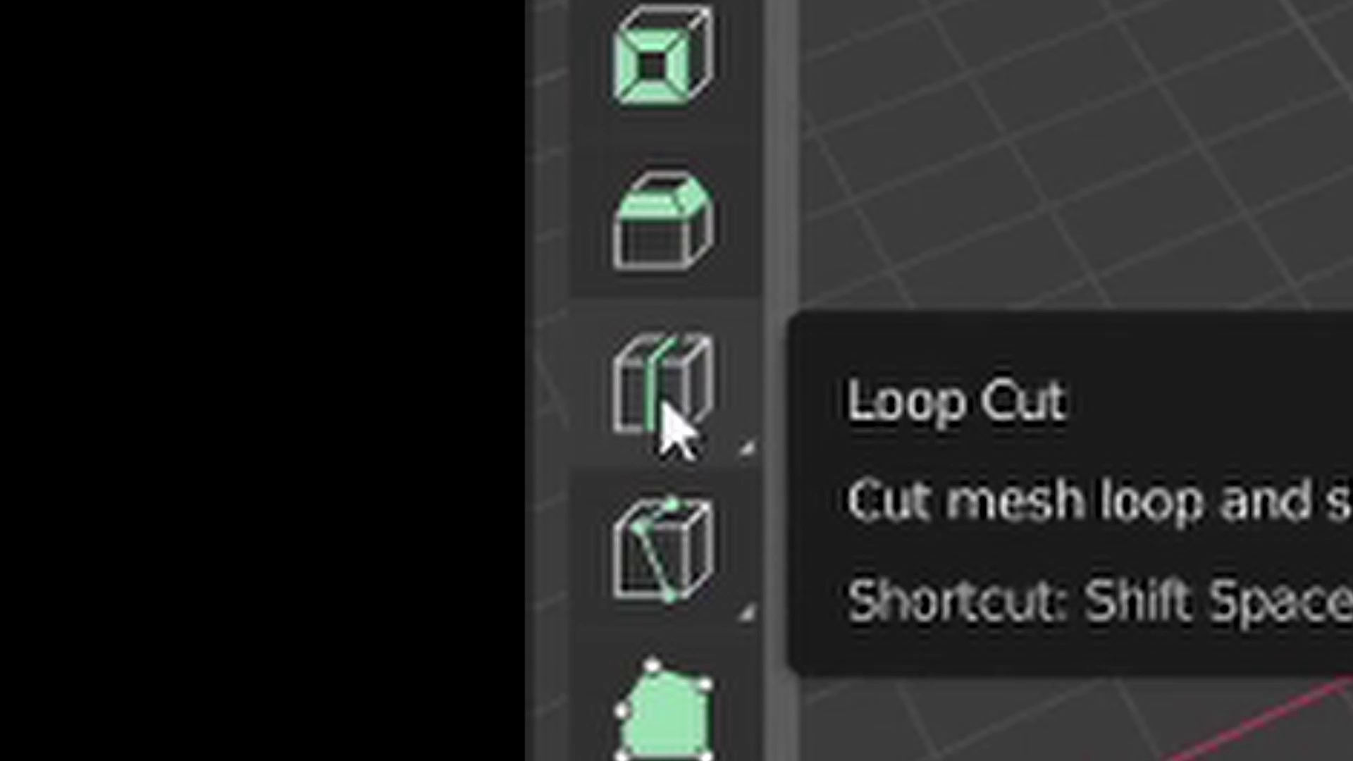
{"action": "left_click", "coordinate": [666, 416]}
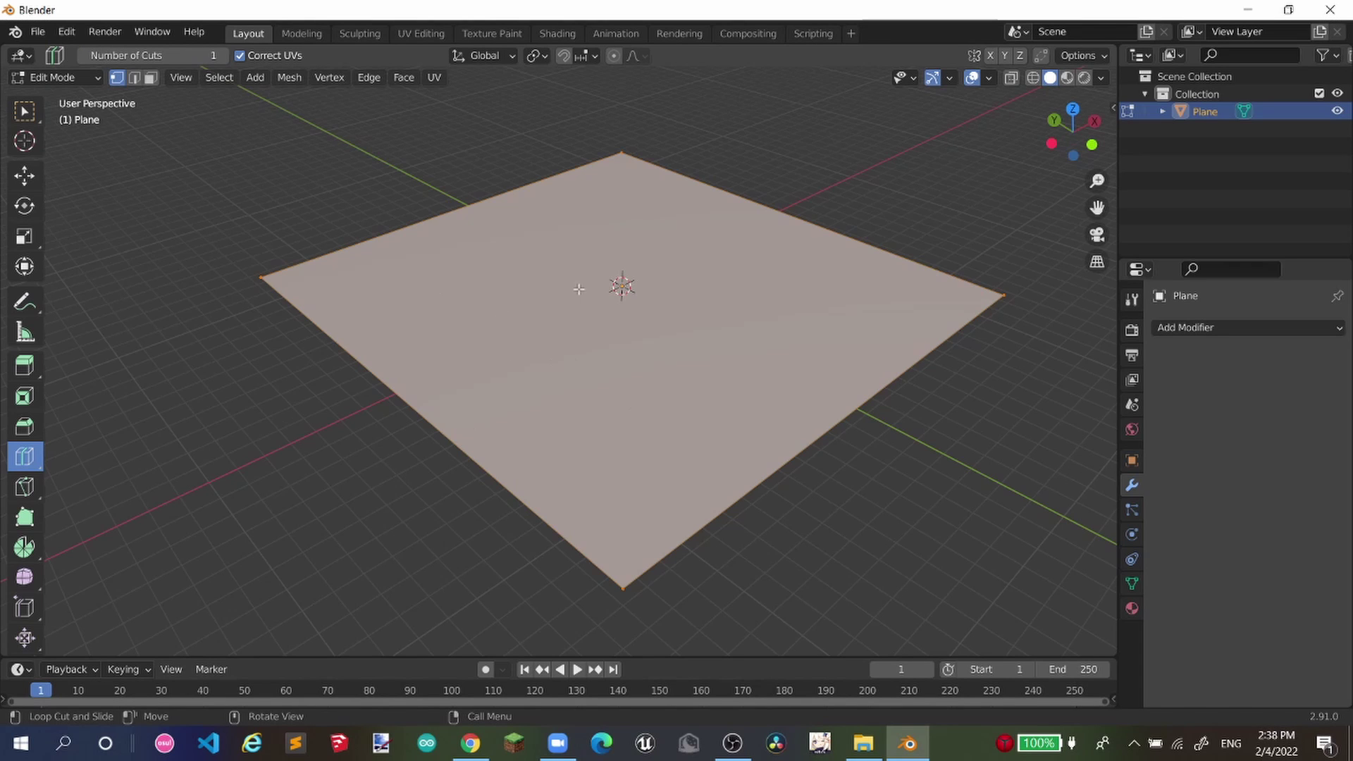
{"action": "left_click", "coordinate": [736, 233]}
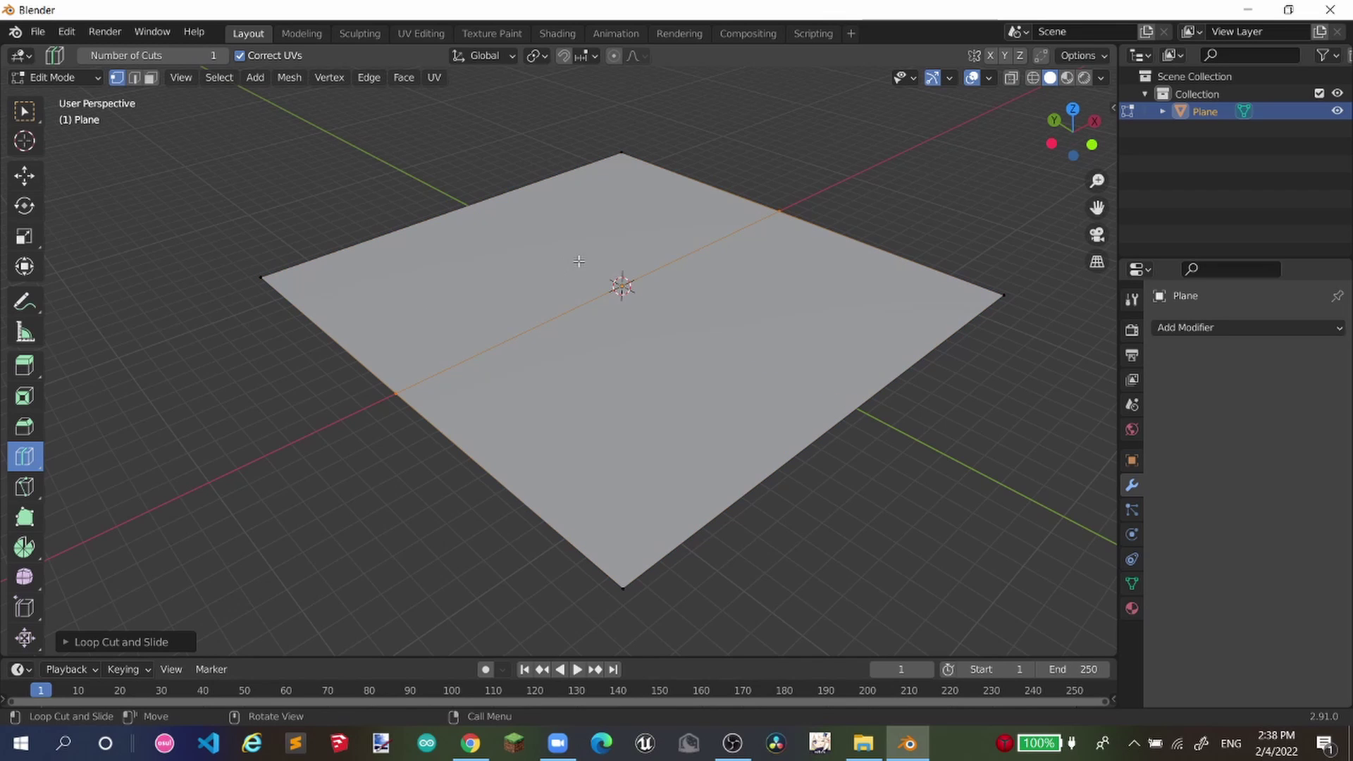
{"action": "left_click", "coordinate": [544, 365]}
- Keep adding loop cuts in both directions until the plane is a dense, even grid of small squares
{"action": "left_click_drag", "start_coordinate": [534, 358], "coordinate": [548, 357]}
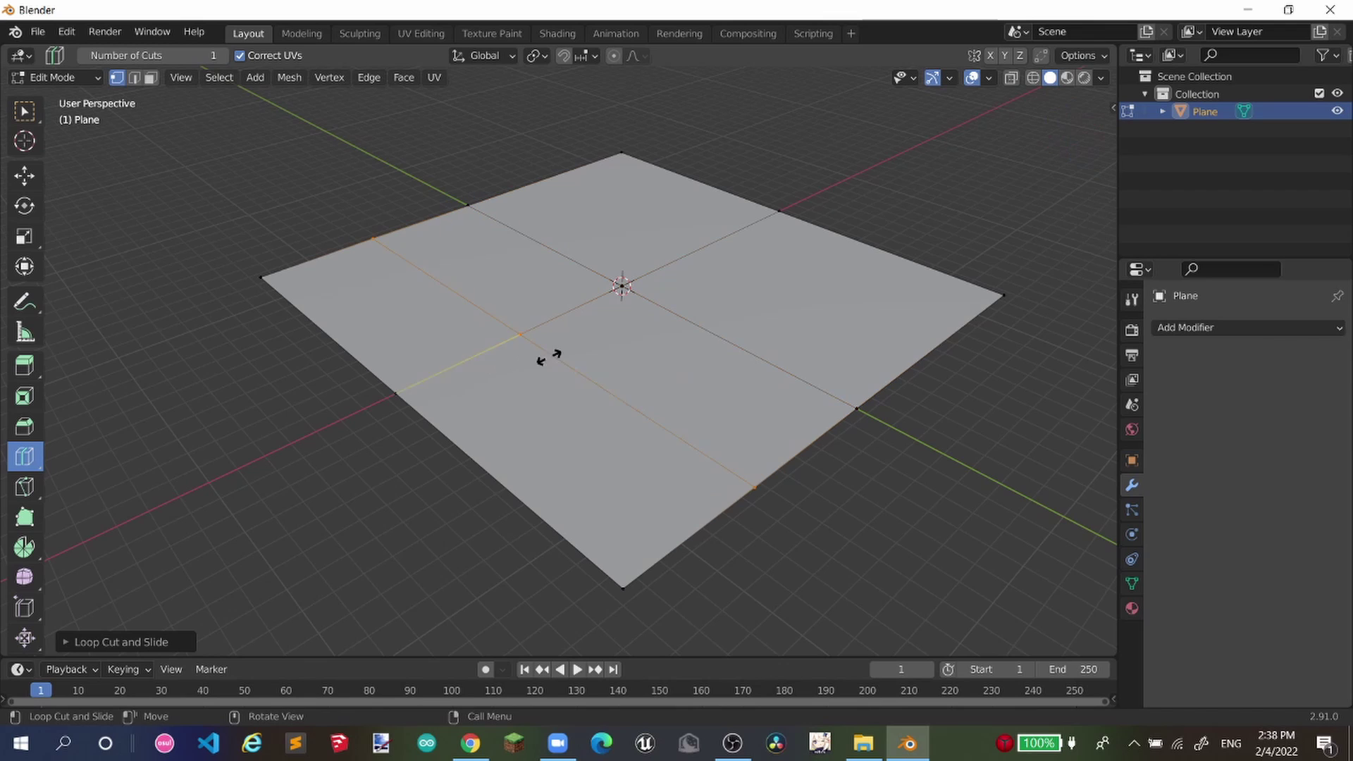
{"action": "left_click", "coordinate": [548, 357]}
{"action": "left_click", "coordinate": [677, 233]}
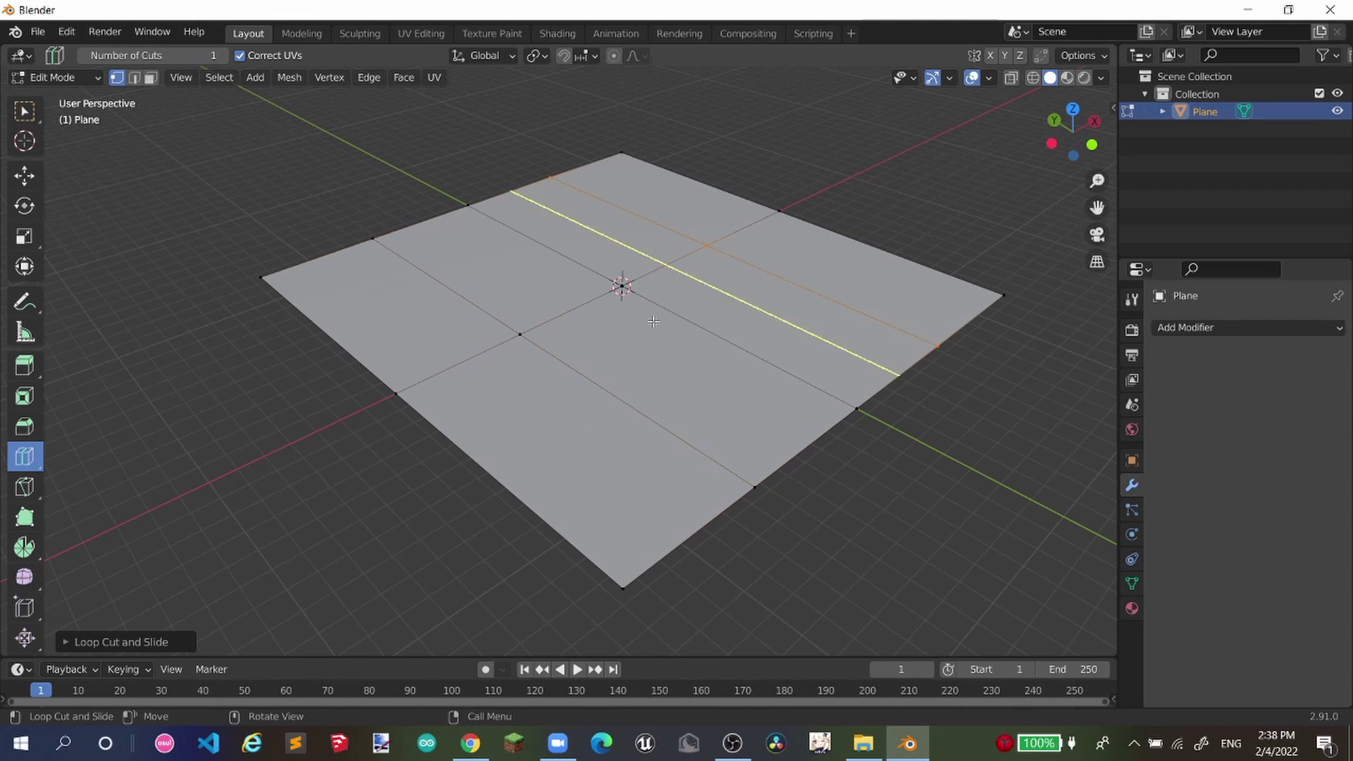
{"action": "left_click", "coordinate": [625, 361]}
{"action": "left_click", "coordinate": [534, 262]}
{"action": "left_click", "coordinate": [535, 260]}
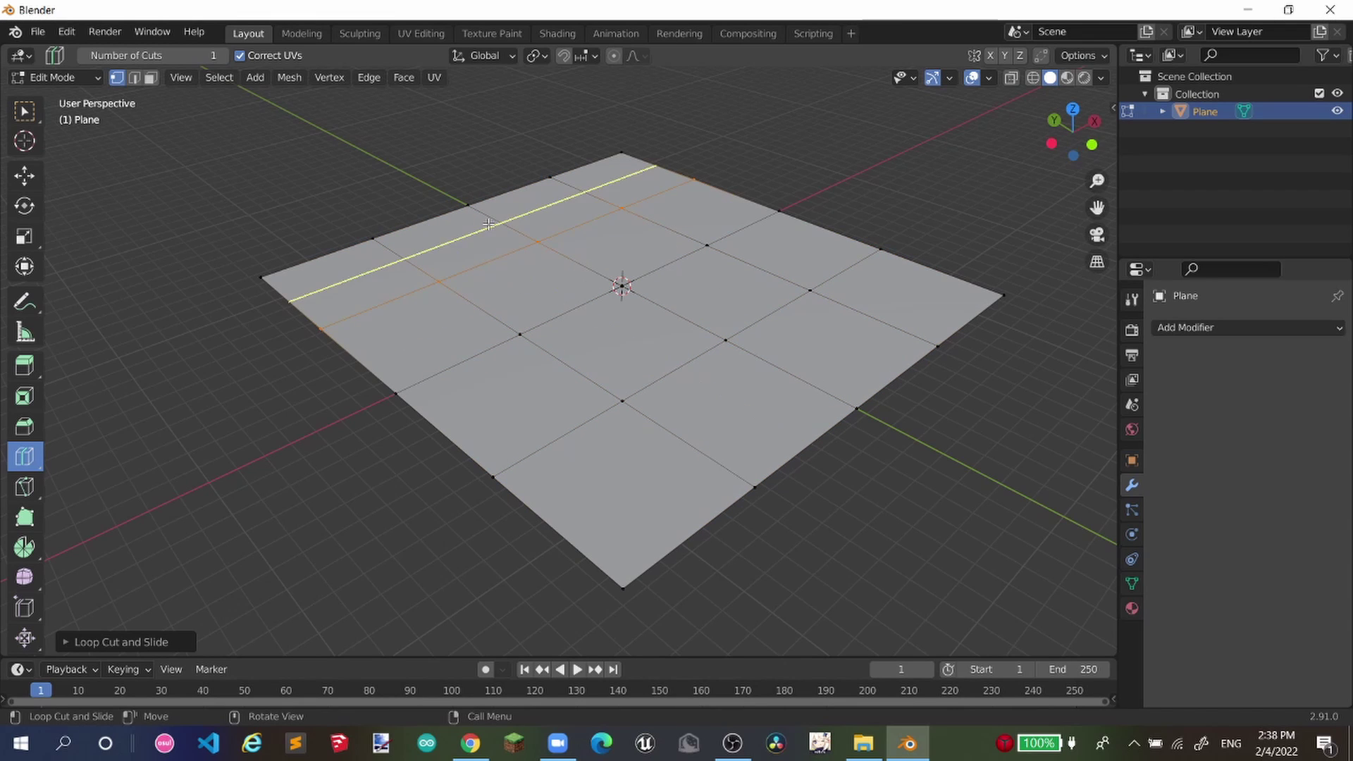
{"action": "left_click", "coordinate": [459, 226]}
{"action": "left_click", "coordinate": [491, 293]}
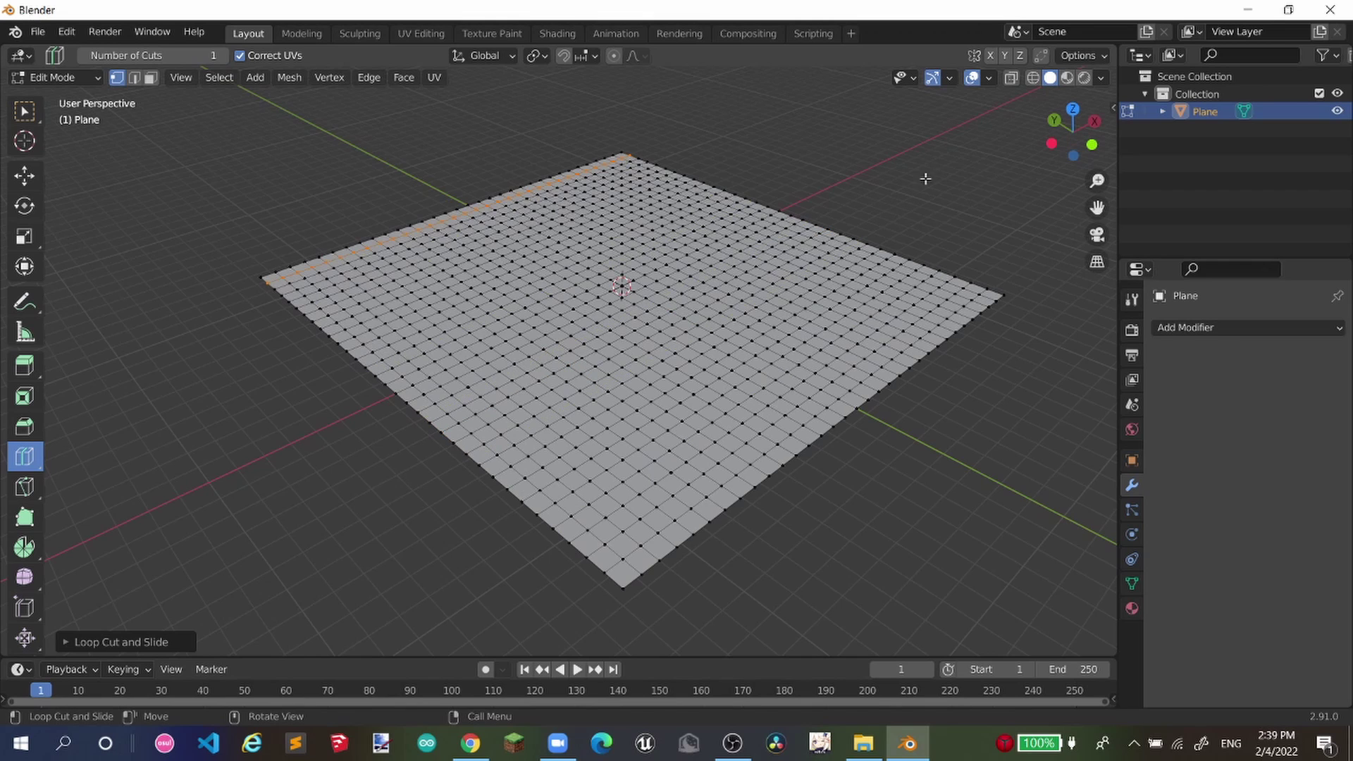
- Activate the Move tool in Edit Mode and deselect all of the plane's geometry
{"action": "key", "text": "Tab"}
{"action": "key", "text": "Tab"}
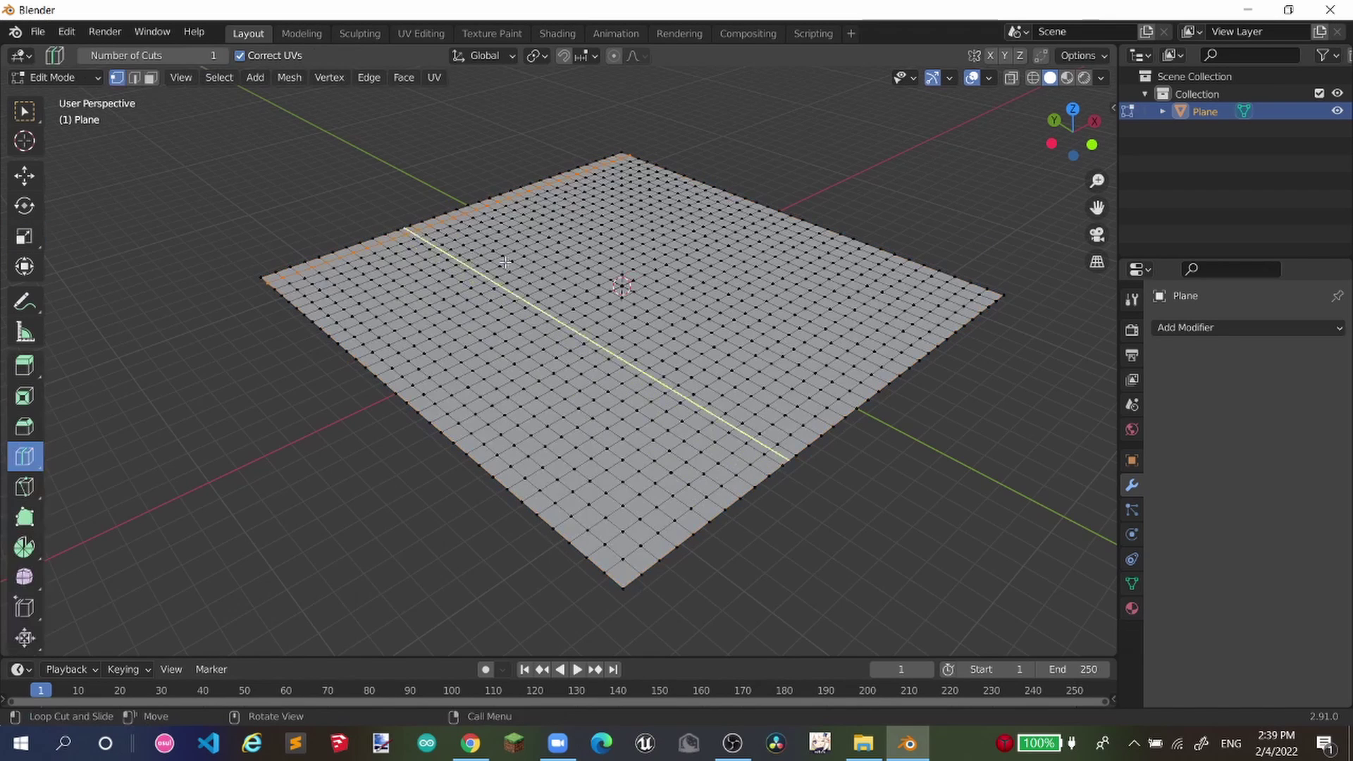
{"action": "left_click", "coordinate": [40, 166]}
{"action": "left_click", "coordinate": [193, 190]}
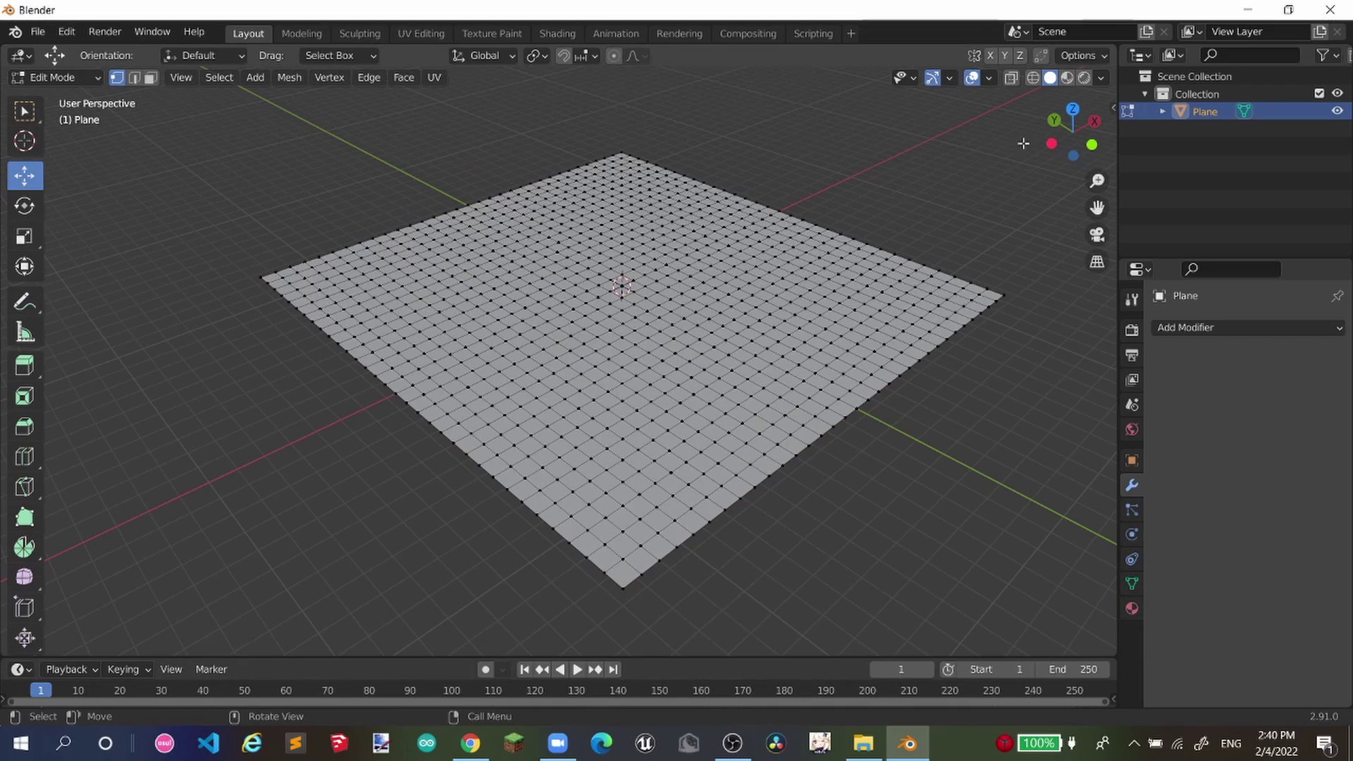
- Compare the subdivided plane in Edit Mode and Object Mode, finishing in Object Mode
{"action": "mouse_move", "coordinate": [1067, 135]}
{"action": "left_mouse_down"}
{"action": "mouse_move", "coordinate": [1055, 158]}
{"action": "mouse_move", "coordinate": [1046, 130]}
{"action": "mouse_move", "coordinate": [1060, 128]}
{"action": "left_mouse_up"}
{"action": "scroll", "coordinate": [482, 289], "scroll_direction": "down", "scroll_amount": 1}
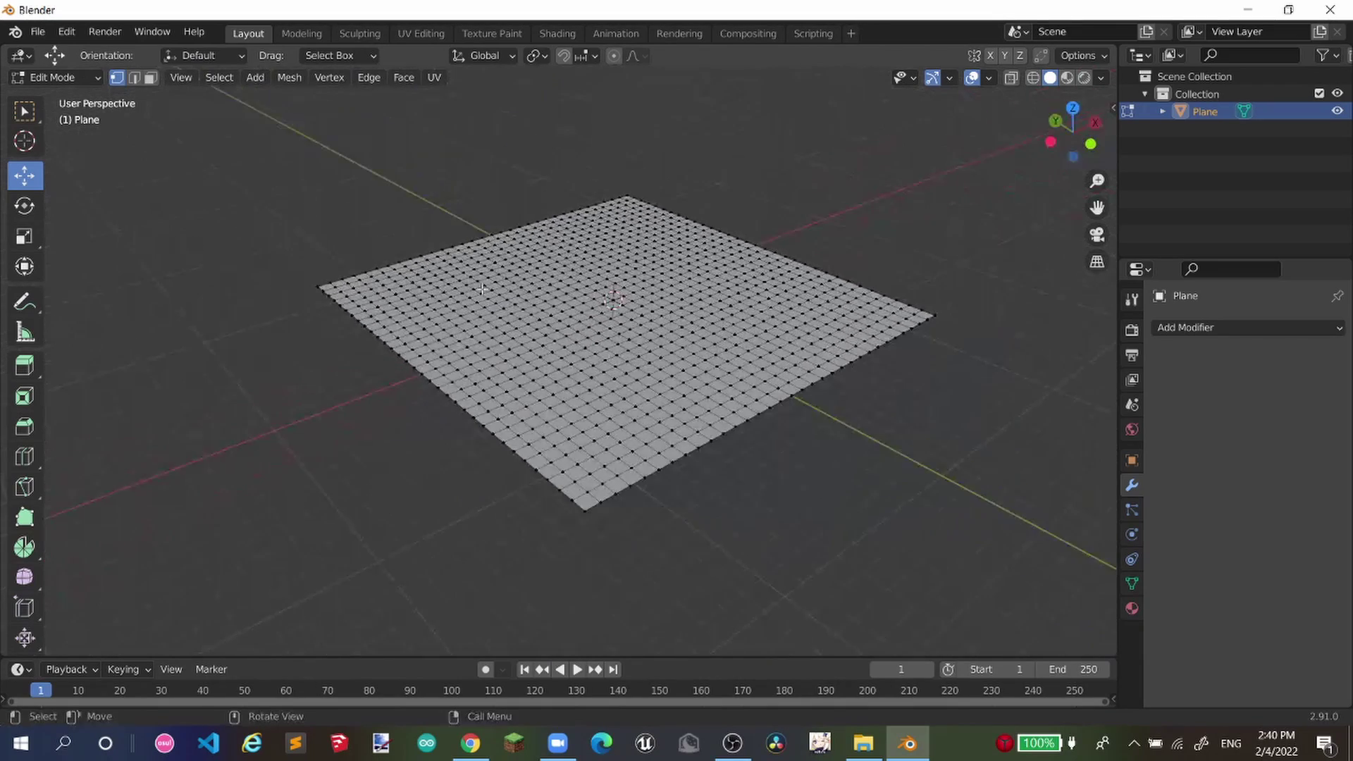
{"action": "scroll", "coordinate": [482, 289], "scroll_direction": "up", "scroll_amount": 2}
{"action": "scroll", "coordinate": [684, 312], "scroll_direction": "down", "scroll_amount": 1}
{"action": "key", "text": "Tab"}
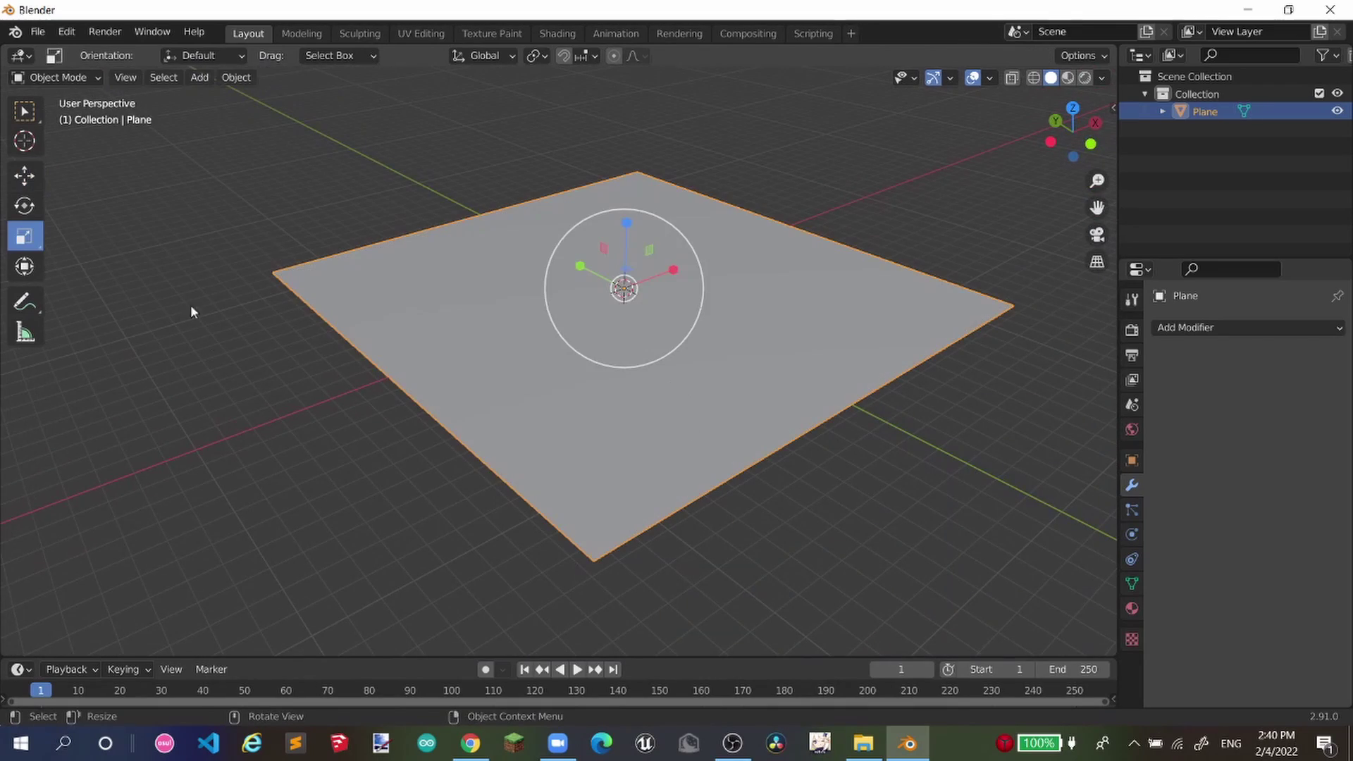
{"action": "key", "text": "Tab"}
{"action": "key", "text": "Tab"}
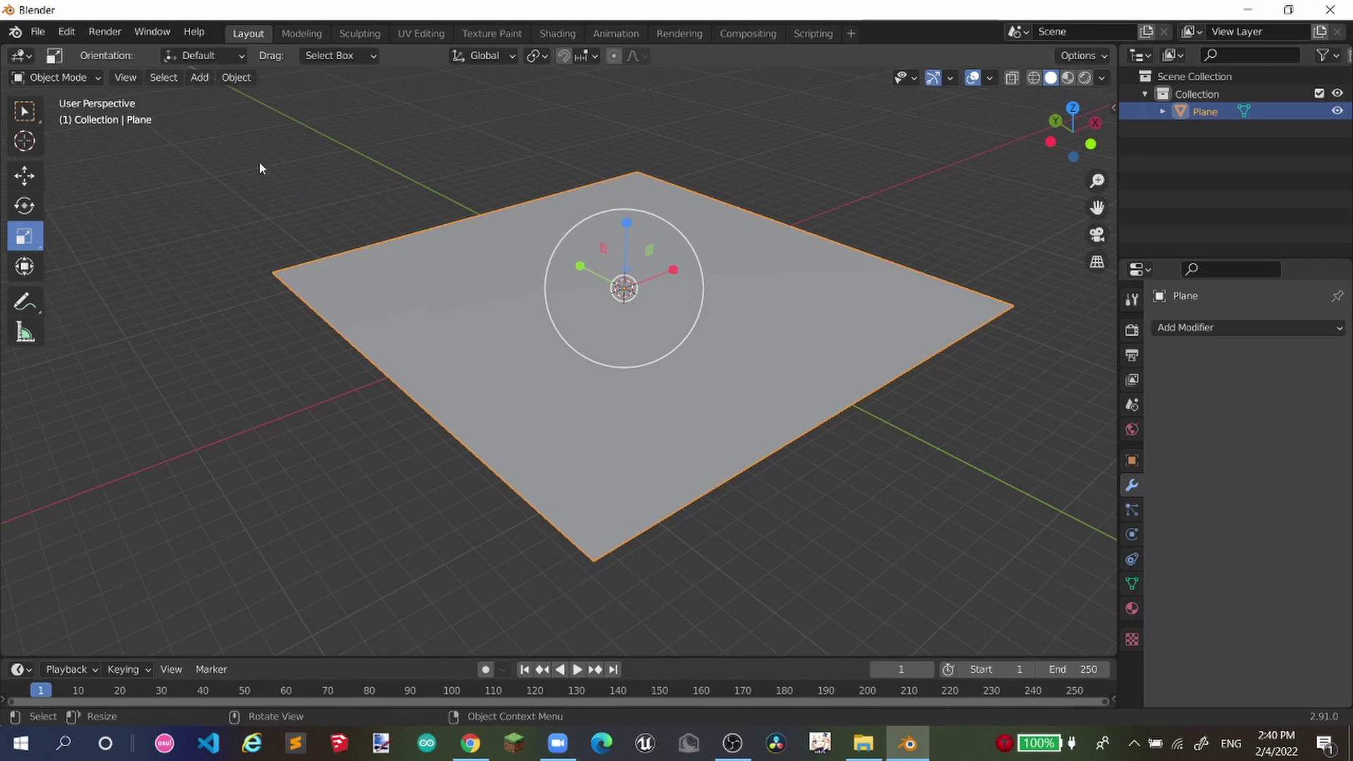
{"action": "left_click", "coordinate": [38, 79]}
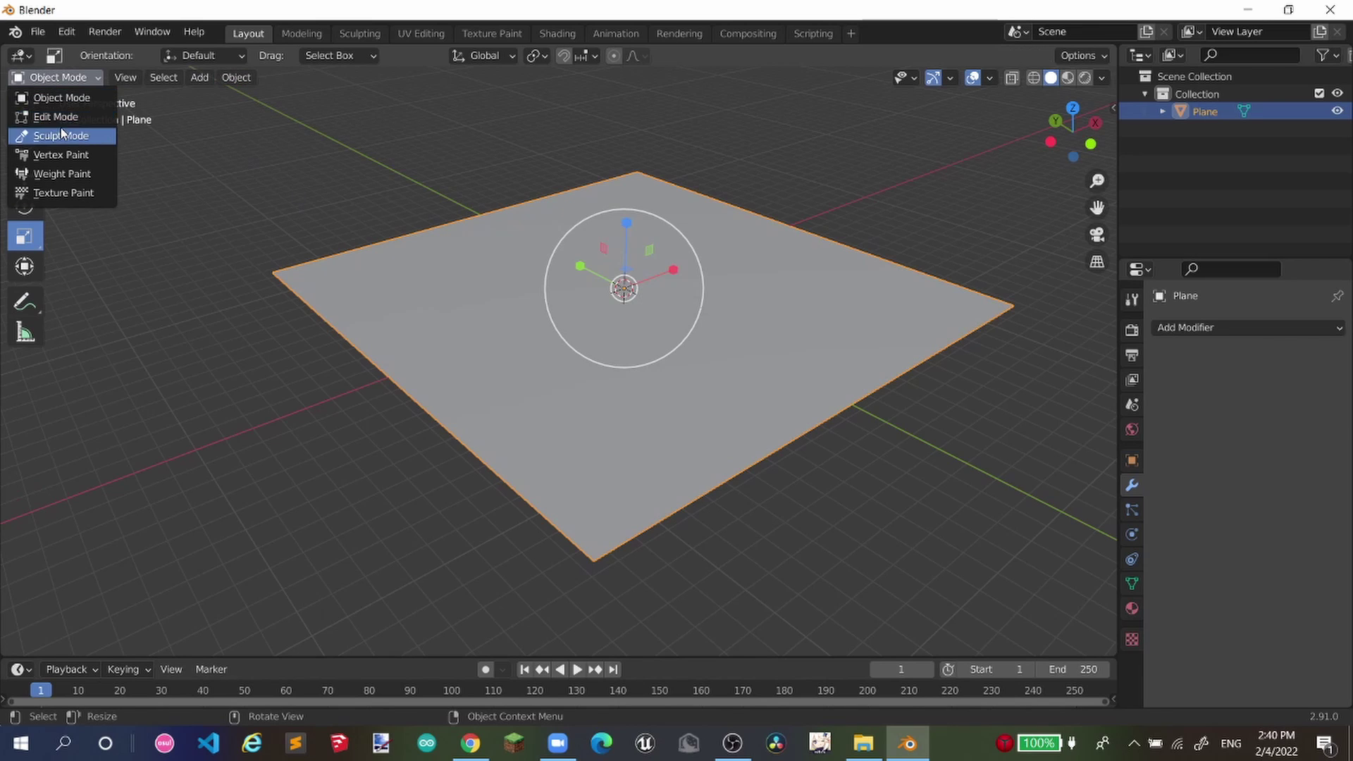
{"action": "key", "text": "Tab"}
{"action": "left_click", "coordinate": [78, 79]}
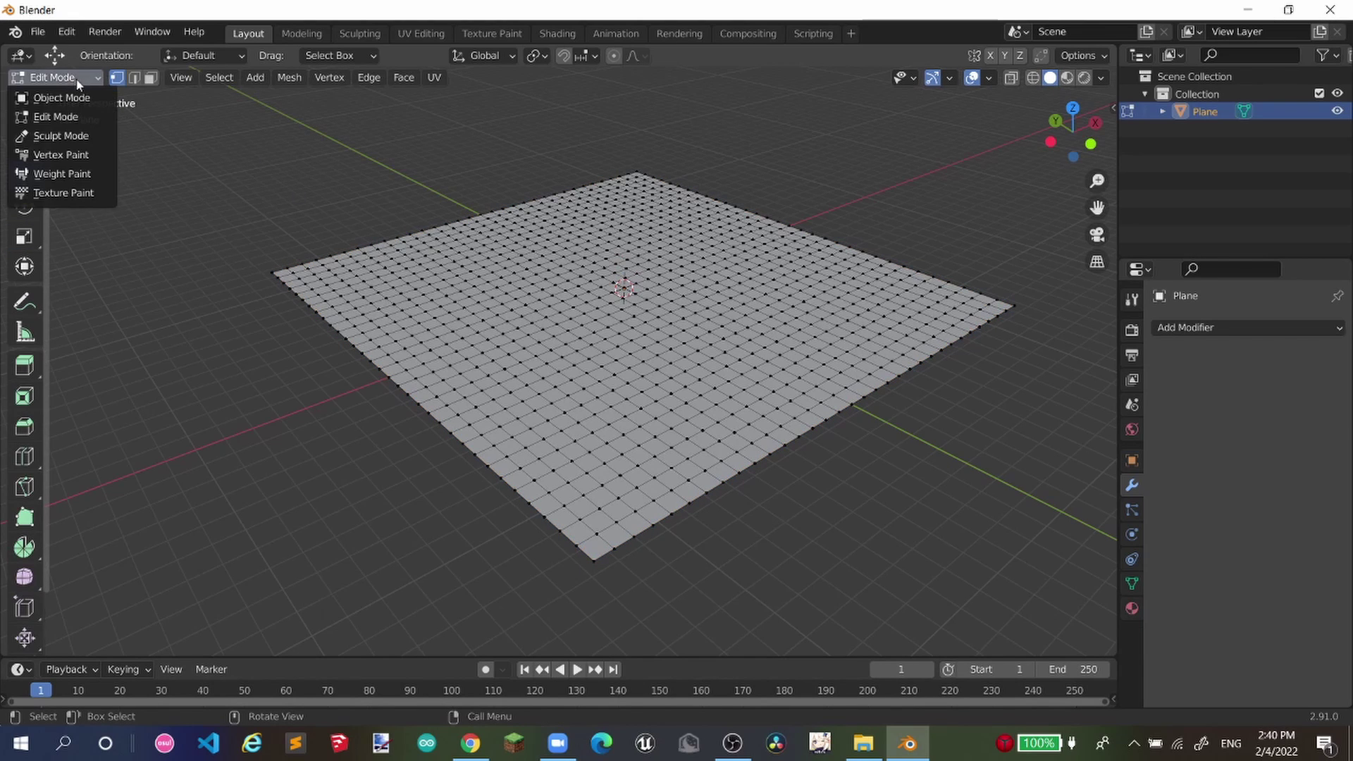
{"action": "left_click", "coordinate": [80, 102]}
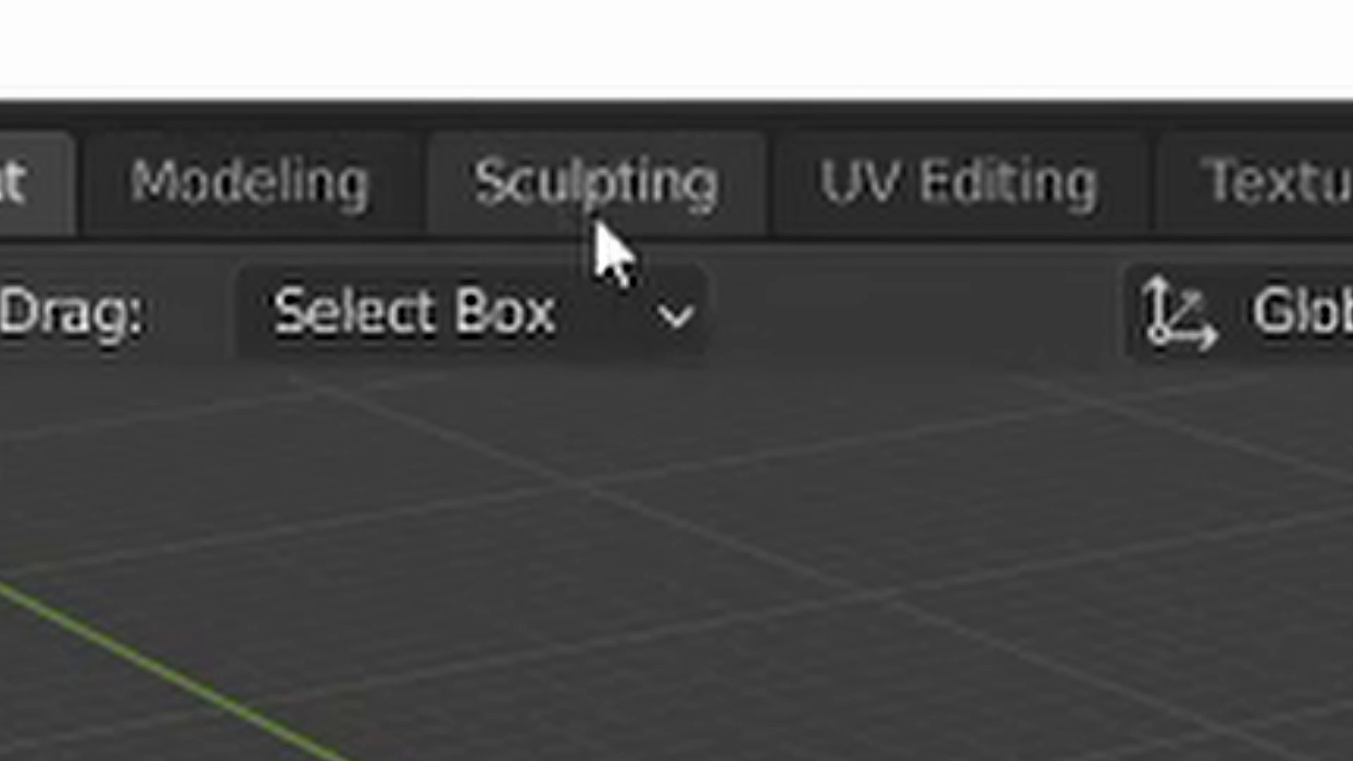
- Switch to the Sculpting workspace and raise an uneven bump in the middle of the plane with the Draw brush
{"action": "left_click", "coordinate": [363, 35]}
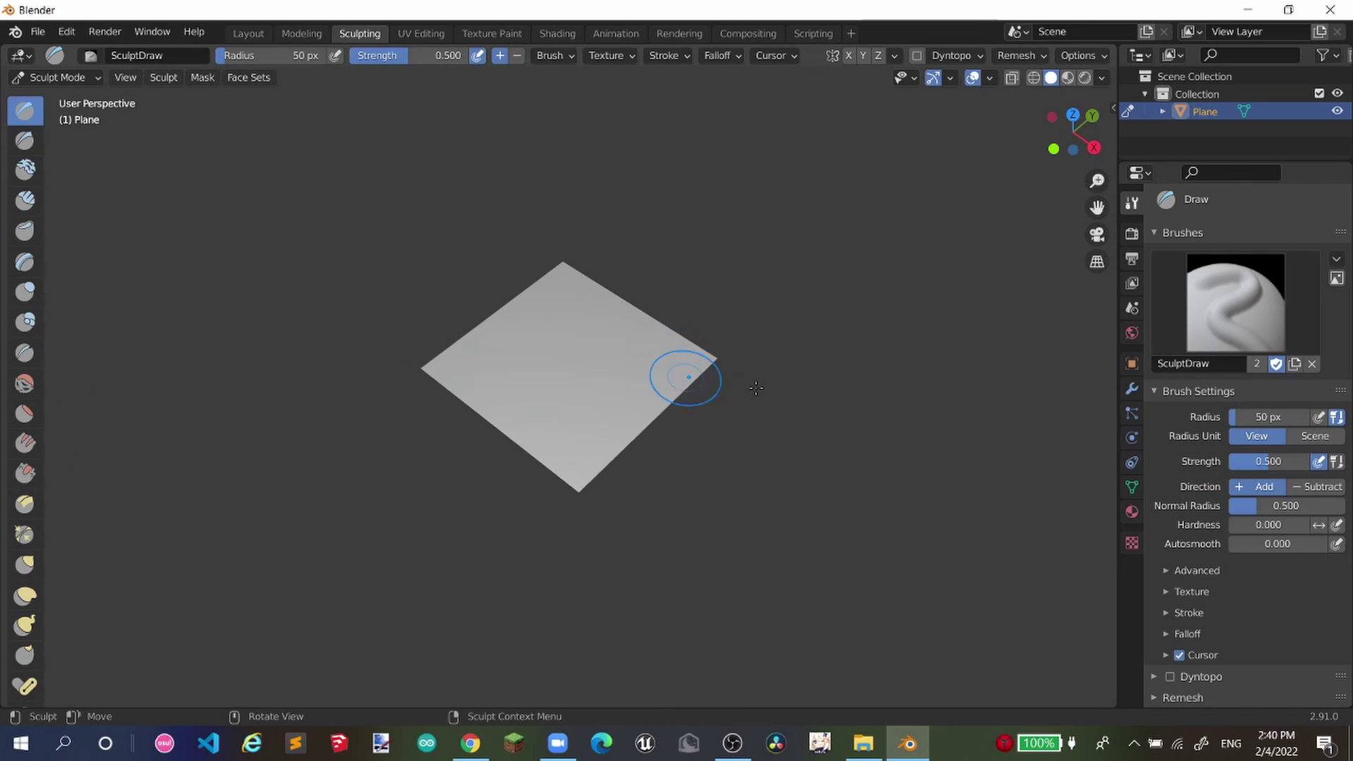
{"action": "scroll", "coordinate": [690, 378], "scroll_direction": "up", "scroll_amount": 3}
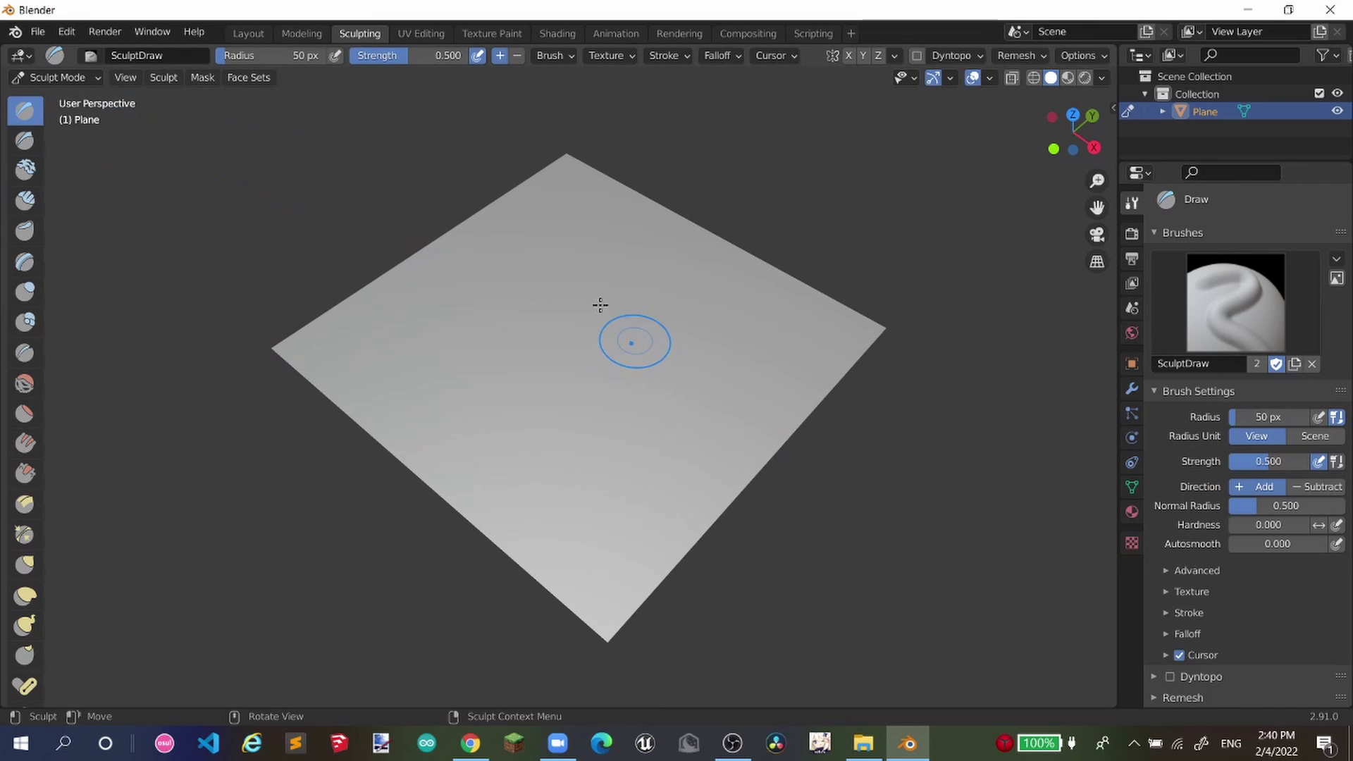
{"action": "mouse_move", "coordinate": [620, 333]}
{"action": "left_mouse_down"}
{"action": "mouse_move", "coordinate": [555, 398]}
{"action": "mouse_move", "coordinate": [561, 338]}
{"action": "mouse_move", "coordinate": [528, 370]}
{"action": "mouse_move", "coordinate": [569, 366]}
{"action": "mouse_move", "coordinate": [531, 367]}
{"action": "mouse_move", "coordinate": [607, 308]}
{"action": "left_mouse_up"}
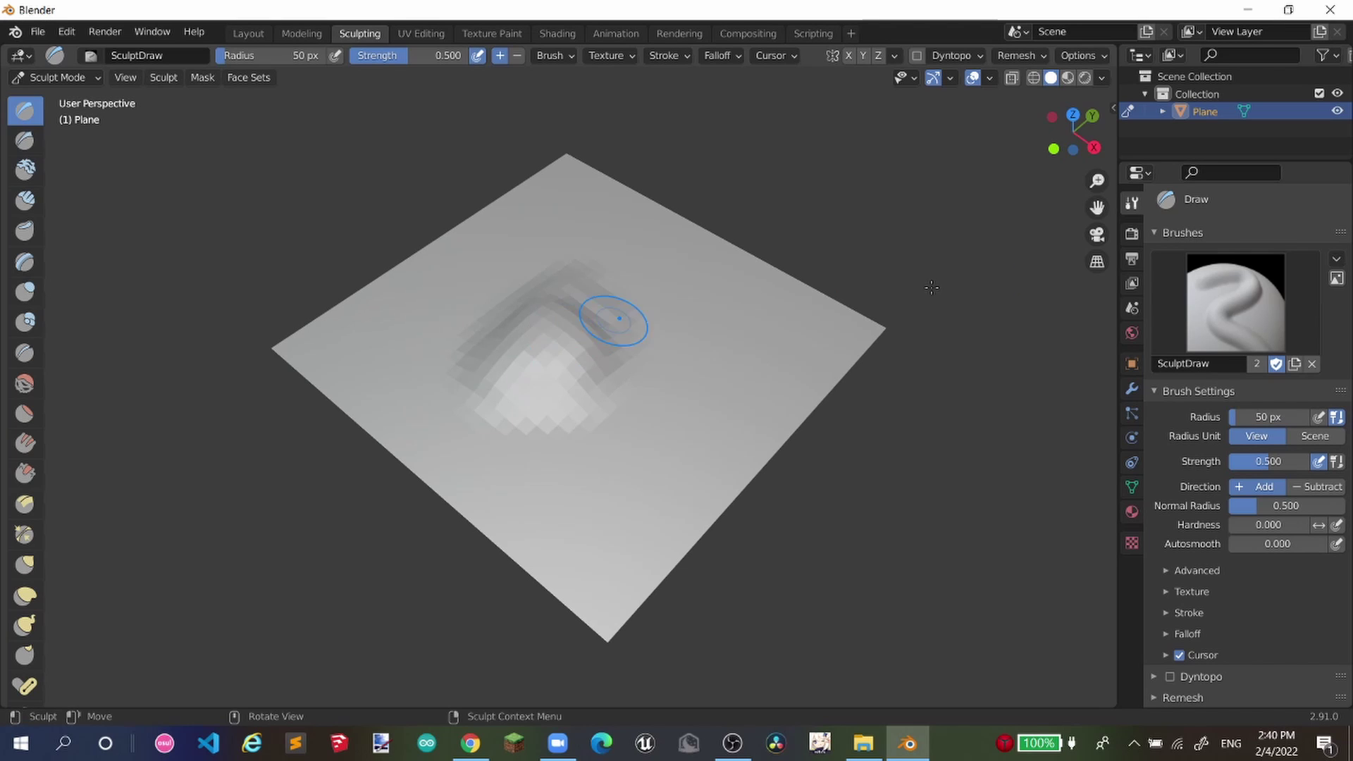
{"action": "left_click_drag", "start_coordinate": [1071, 129], "coordinate": [1036, 175]}
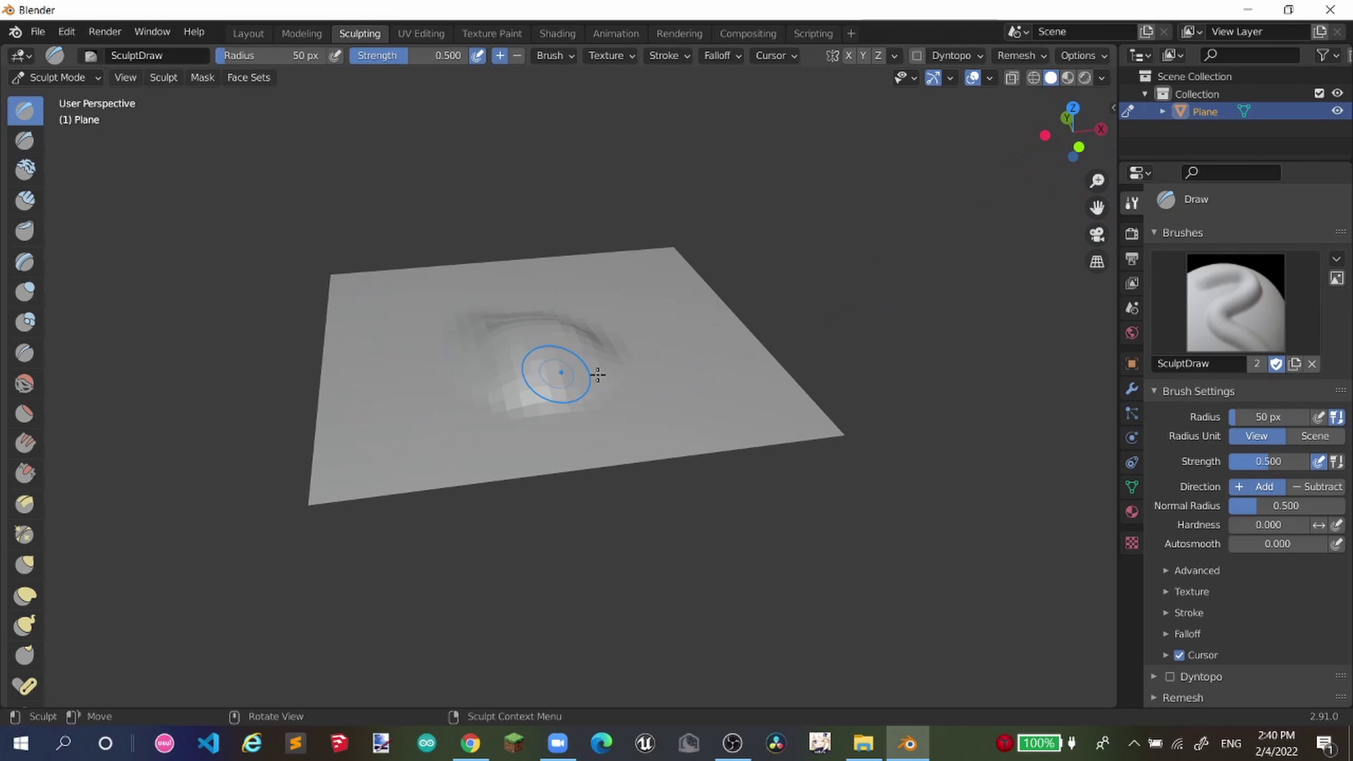
{"action": "left_click_drag", "start_coordinate": [561, 380], "coordinate": [609, 354]}
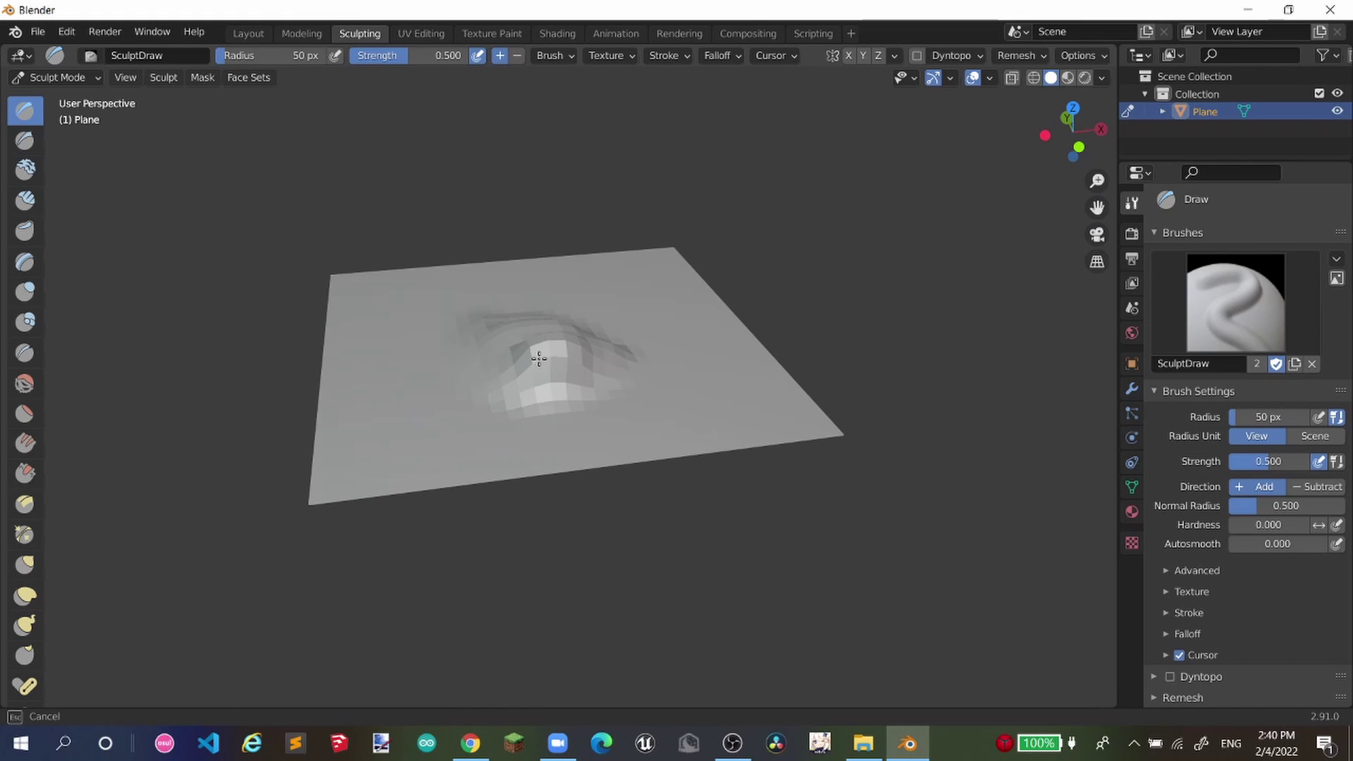
{"action": "mouse_move", "coordinate": [553, 399]}
{"action": "left_mouse_down"}
{"action": "mouse_move", "coordinate": [516, 417]}
{"action": "mouse_move", "coordinate": [517, 375]}
{"action": "mouse_move", "coordinate": [603, 399]}
{"action": "mouse_move", "coordinate": [627, 371]}
{"action": "left_mouse_up"}
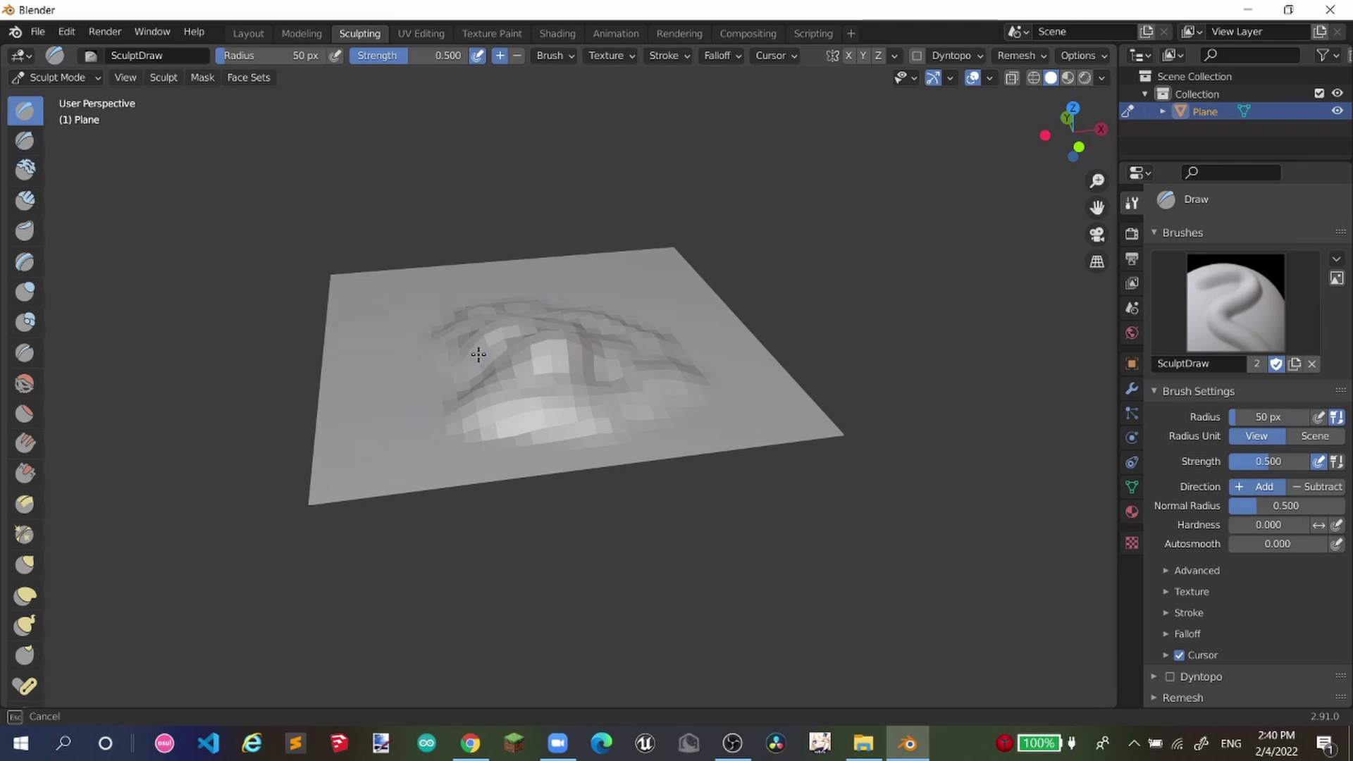
- Carve grooves into the bump with the Draw Sharp brush and build it into a broad, smooth mound with the Clay brush
{"action": "left_click", "coordinate": [25, 139]}
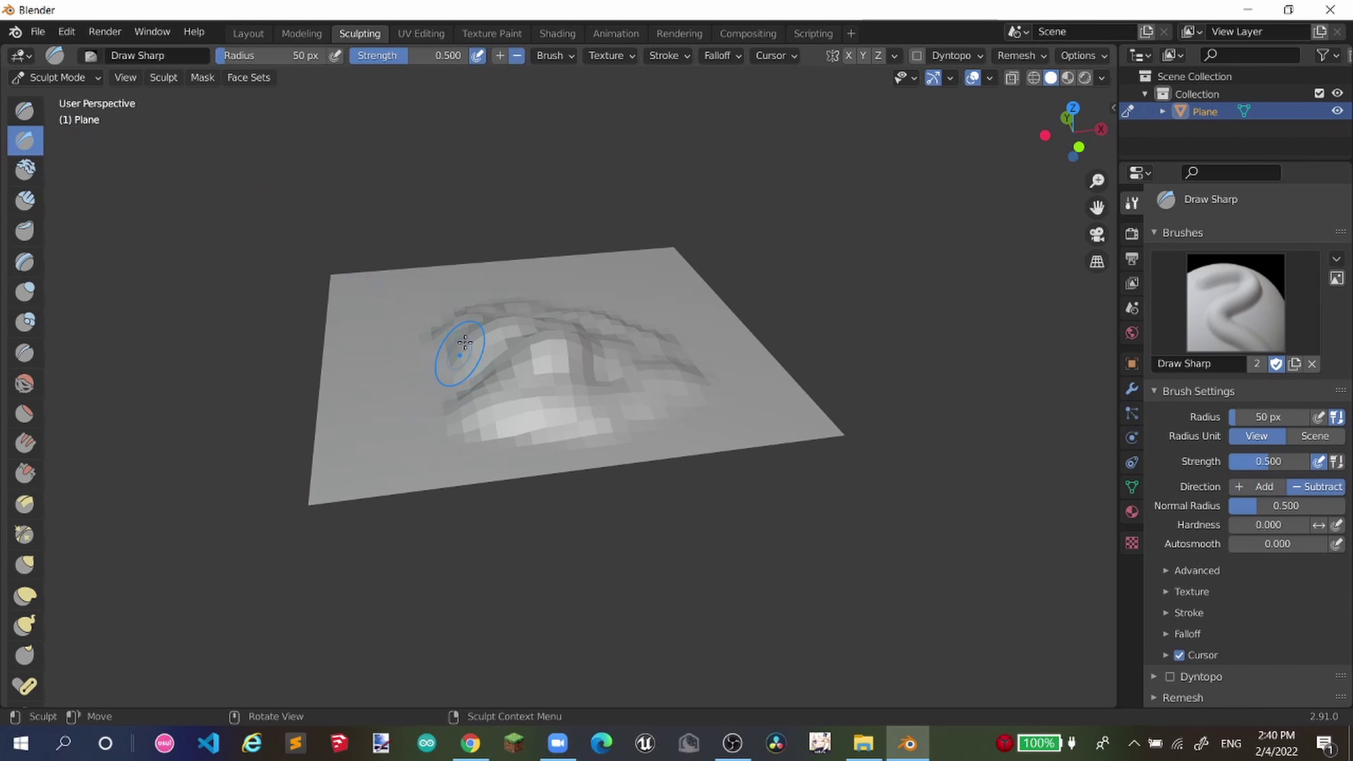
{"action": "mouse_move", "coordinate": [527, 372]}
{"action": "left_mouse_down"}
{"action": "mouse_move", "coordinate": [472, 414]}
{"action": "mouse_move", "coordinate": [499, 396]}
{"action": "left_mouse_up"}
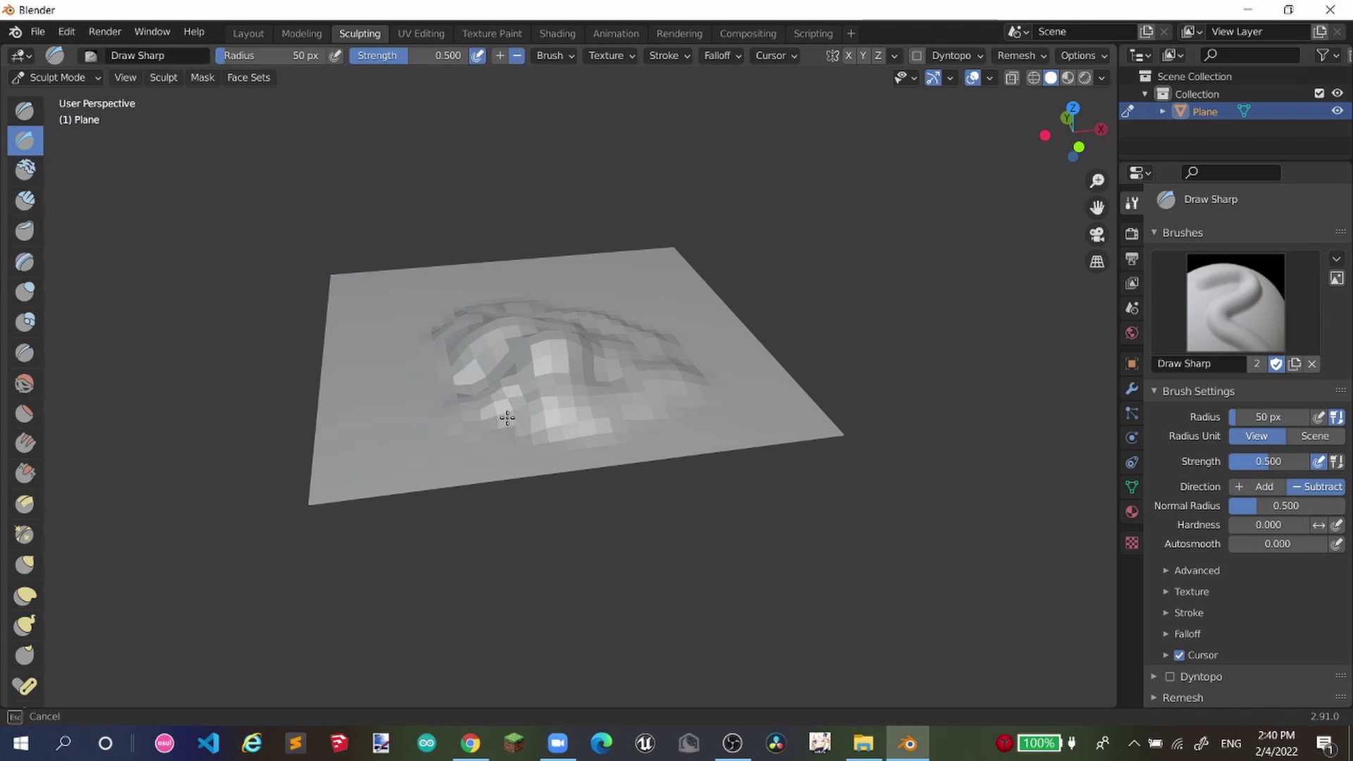
{"action": "left_click", "coordinate": [25, 169]}
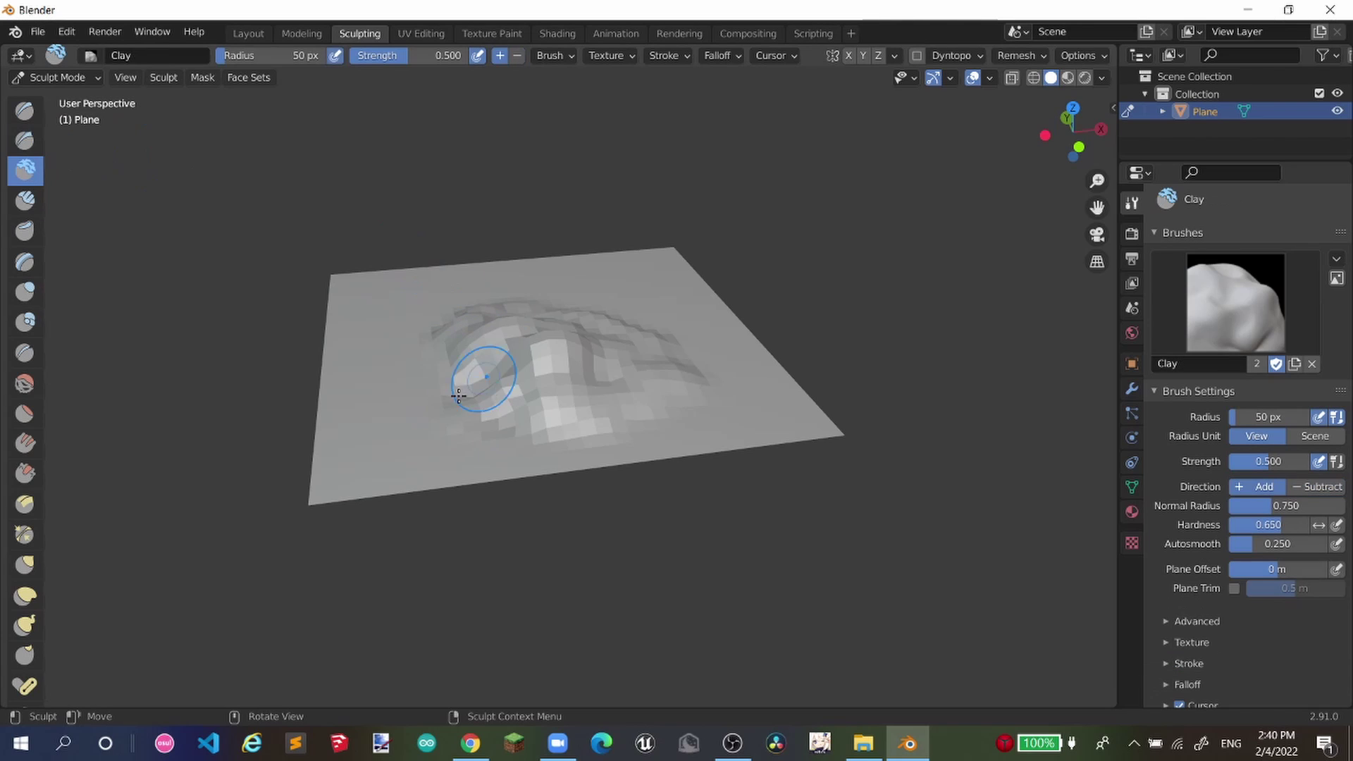
{"action": "mouse_move", "coordinate": [521, 381]}
{"action": "left_mouse_down"}
{"action": "mouse_move", "coordinate": [492, 357]}
{"action": "mouse_move", "coordinate": [571, 410]}
{"action": "mouse_move", "coordinate": [607, 359]}
{"action": "mouse_move", "coordinate": [566, 403]}
{"action": "left_mouse_up"}
{"action": "left_click_drag", "start_coordinate": [640, 367], "coordinate": [503, 327]}
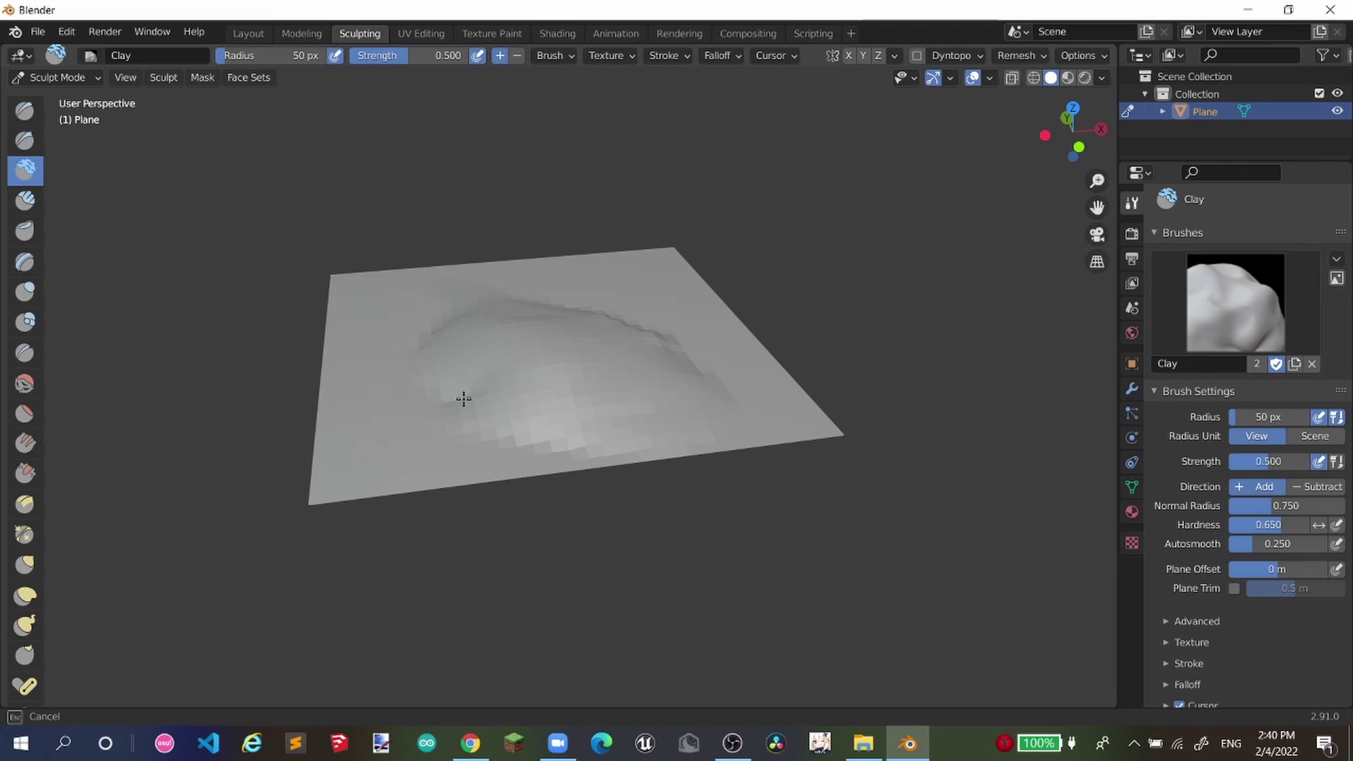
{"action": "left_click_drag", "start_coordinate": [464, 399], "coordinate": [595, 403]}
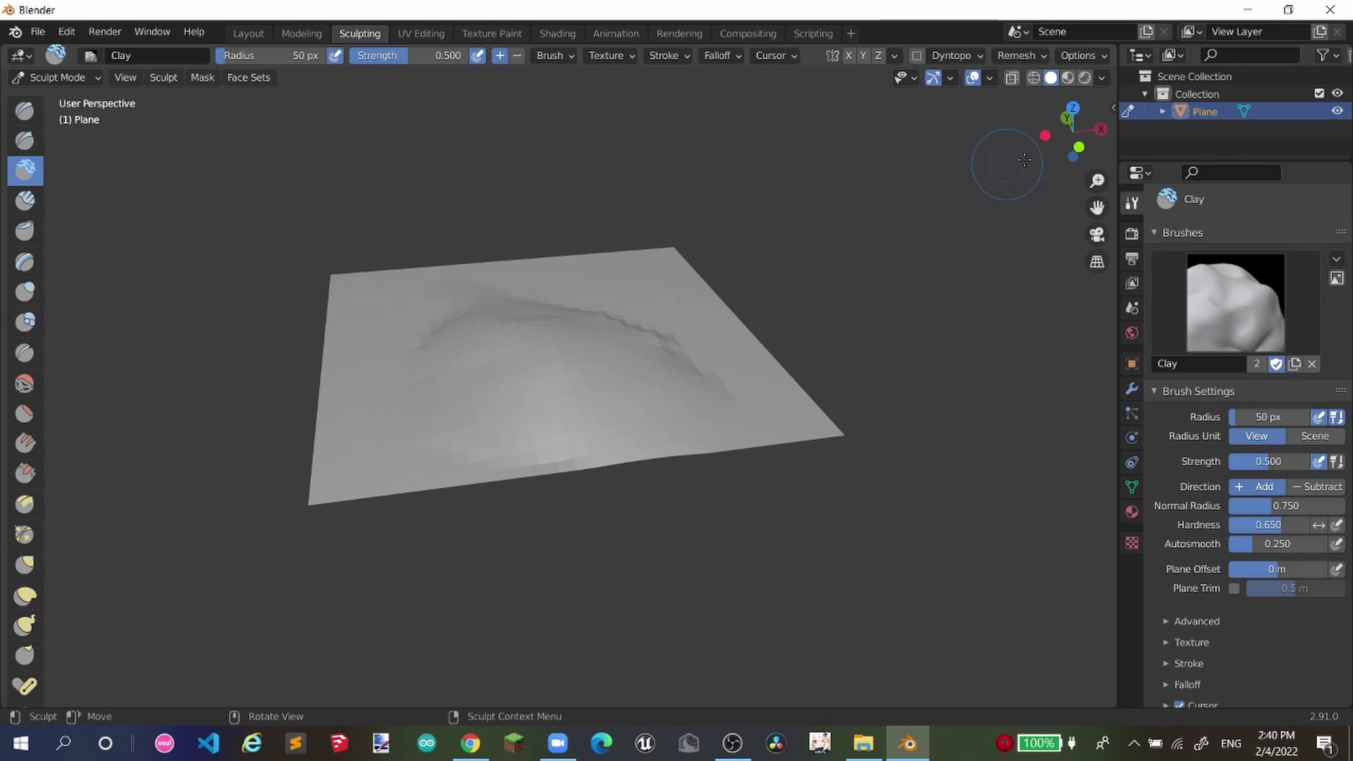
{"action": "mouse_move", "coordinate": [1089, 148]}
{"action": "left_mouse_down"}
{"action": "mouse_move", "coordinate": [247, 185]}
{"action": "mouse_move", "coordinate": [527, 113]}
{"action": "mouse_move", "coordinate": [788, 163]}
{"action": "left_mouse_up"}
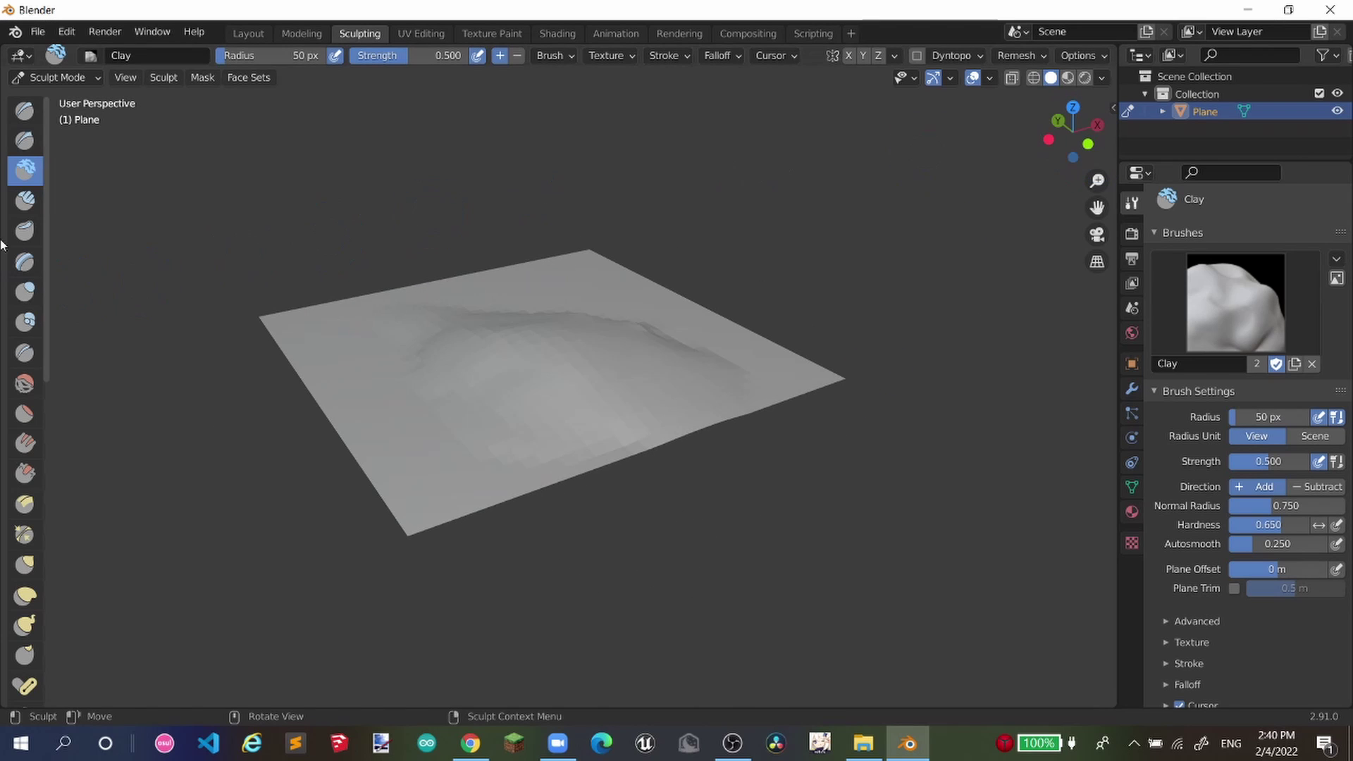
- Try a Clay Strips stroke across the front of the plane and undo it
{"action": "left_click", "coordinate": [24, 201]}
{"action": "mouse_move", "coordinate": [363, 338]}
{"action": "left_mouse_down"}
{"action": "mouse_move", "coordinate": [409, 436]}
{"action": "mouse_move", "coordinate": [444, 423]}
{"action": "mouse_move", "coordinate": [529, 459]}
{"action": "mouse_move", "coordinate": [574, 457]}
{"action": "mouse_move", "coordinate": [557, 483]}
{"action": "mouse_move", "coordinate": [578, 500]}
{"action": "left_mouse_up"}
{"action": "key", "text": "ctrl+z"}
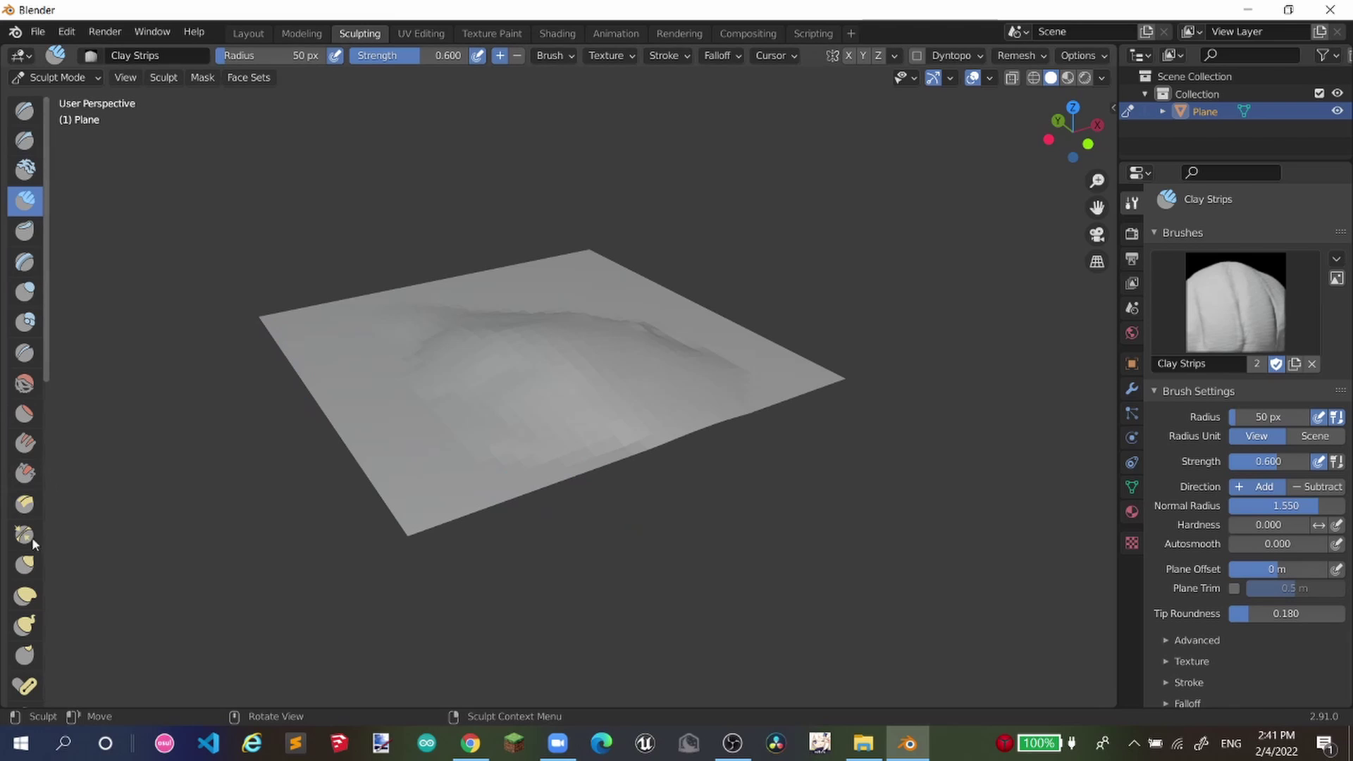
- Try pulling a narrow spike up from the plane near its front corner with the Grab brush and undo it
{"action": "left_click", "coordinate": [26, 565]}
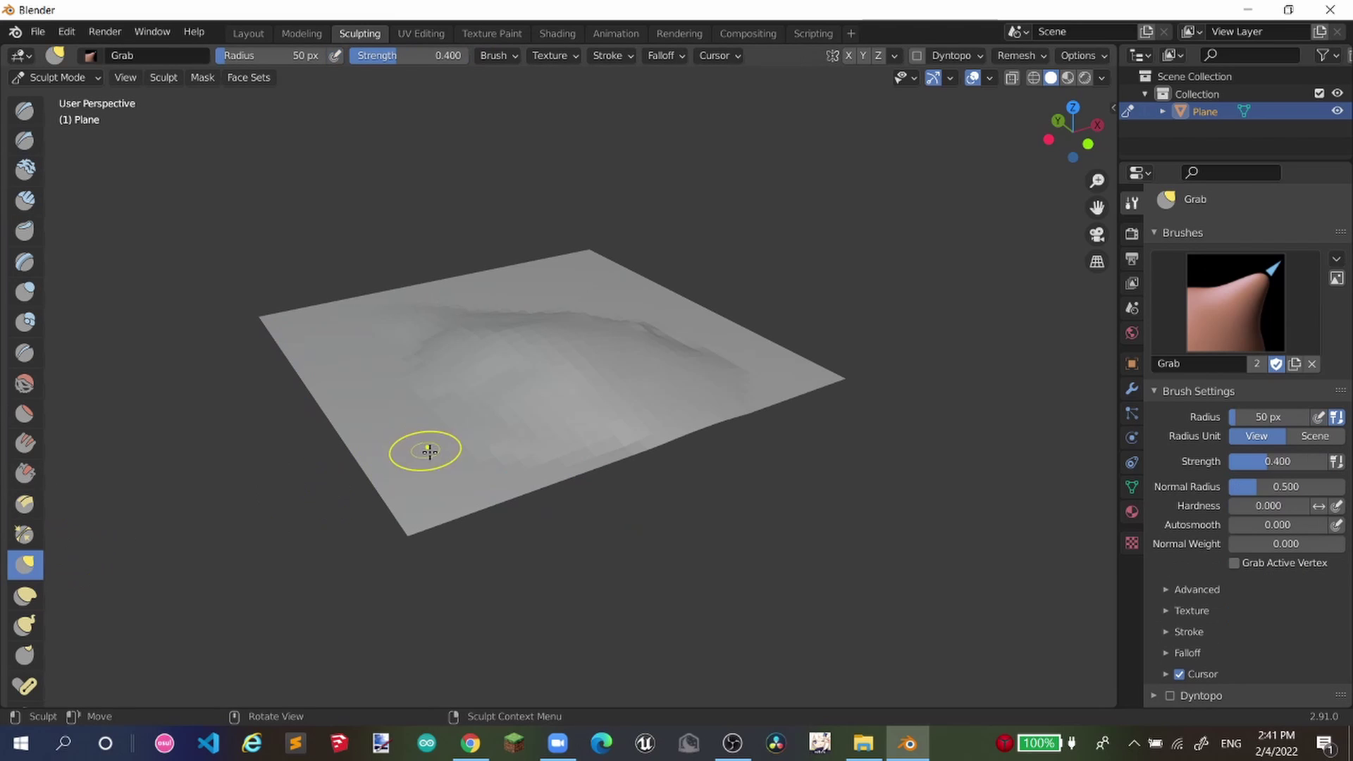
{"action": "left_click_drag", "start_coordinate": [429, 450], "coordinate": [438, 302]}
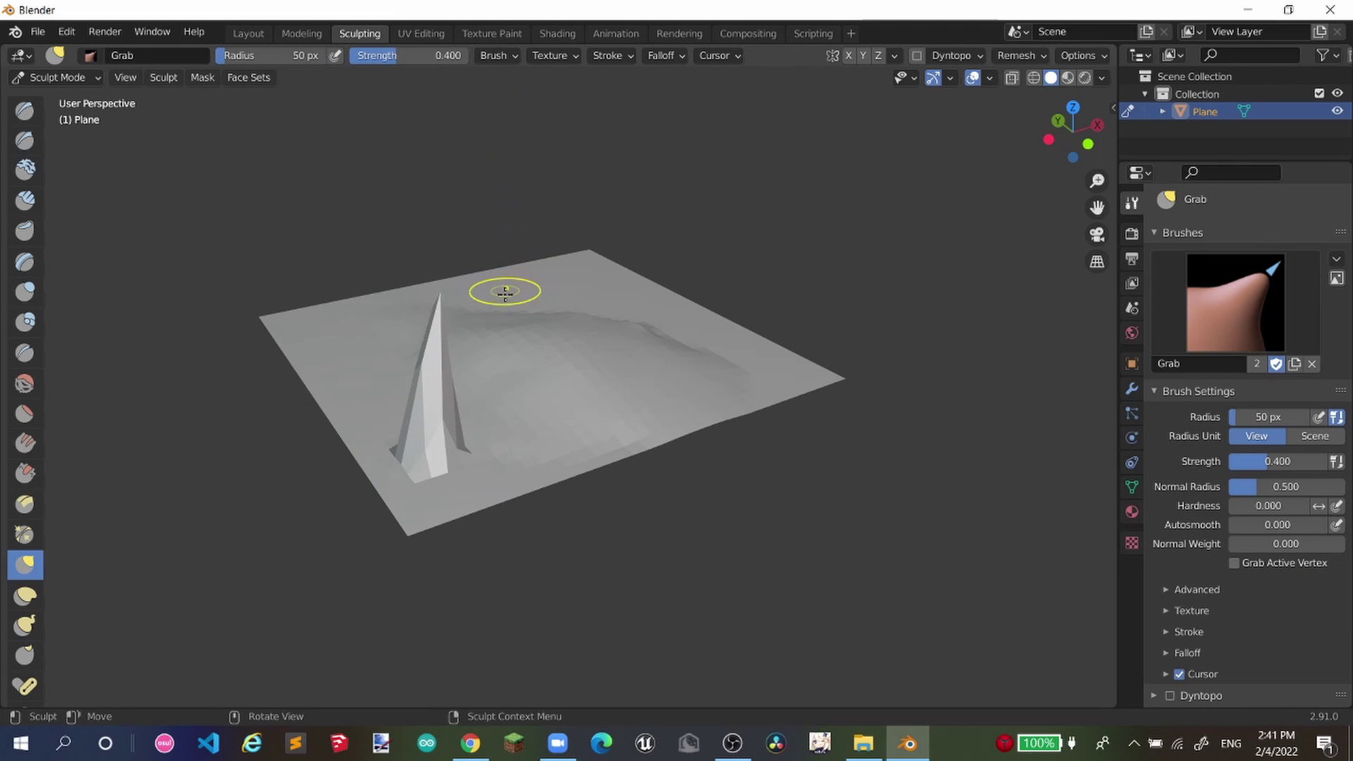
{"action": "key", "text": "ctrl+z"}
- Set the Grab brush radius to 160 px and try pulling two tall peaks up from the mound
{"action": "middle_click_drag", "start_coordinate": [448, 431], "coordinate": [453, 420]}
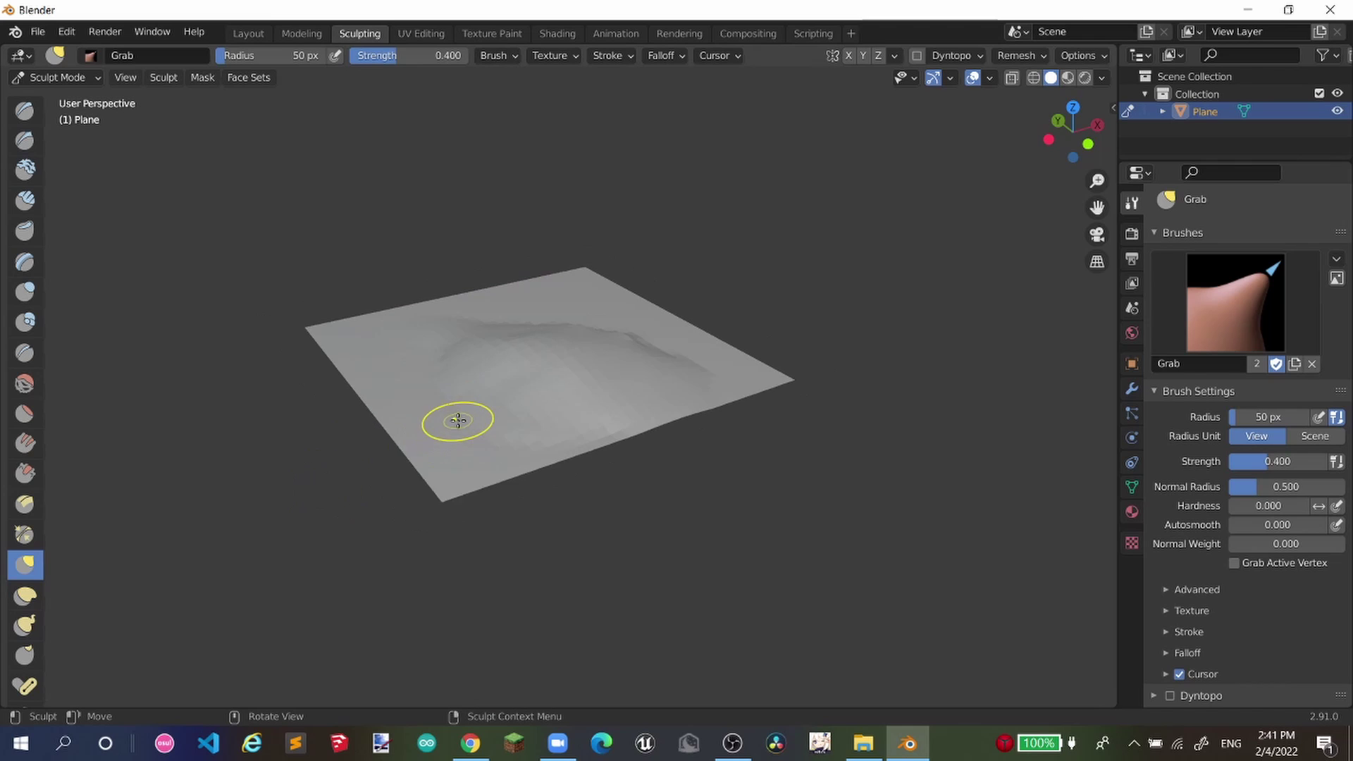
{"action": "right_click", "coordinate": [469, 420]}
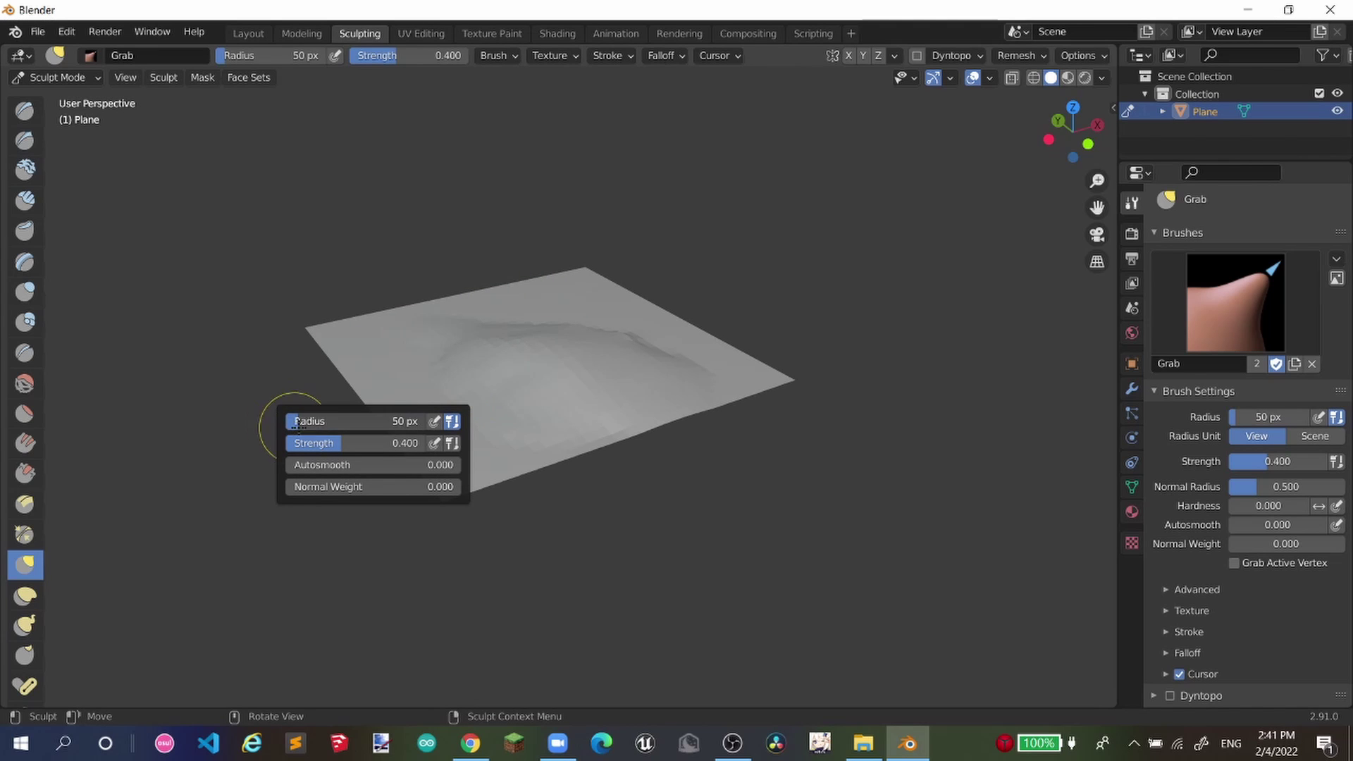
{"action": "mouse_move", "coordinate": [289, 425]}
{"action": "left_mouse_down"}
{"action": "mouse_move", "coordinate": [343, 432]}
{"action": "mouse_move", "coordinate": [330, 433]}
{"action": "left_mouse_up"}
{"action": "mouse_move", "coordinate": [509, 379]}
{"action": "left_mouse_down"}
{"action": "mouse_move", "coordinate": [549, 204]}
{"action": "mouse_move", "coordinate": [589, 162]}
{"action": "left_mouse_up"}
{"action": "left_click_drag", "start_coordinate": [636, 392], "coordinate": [665, 181]}
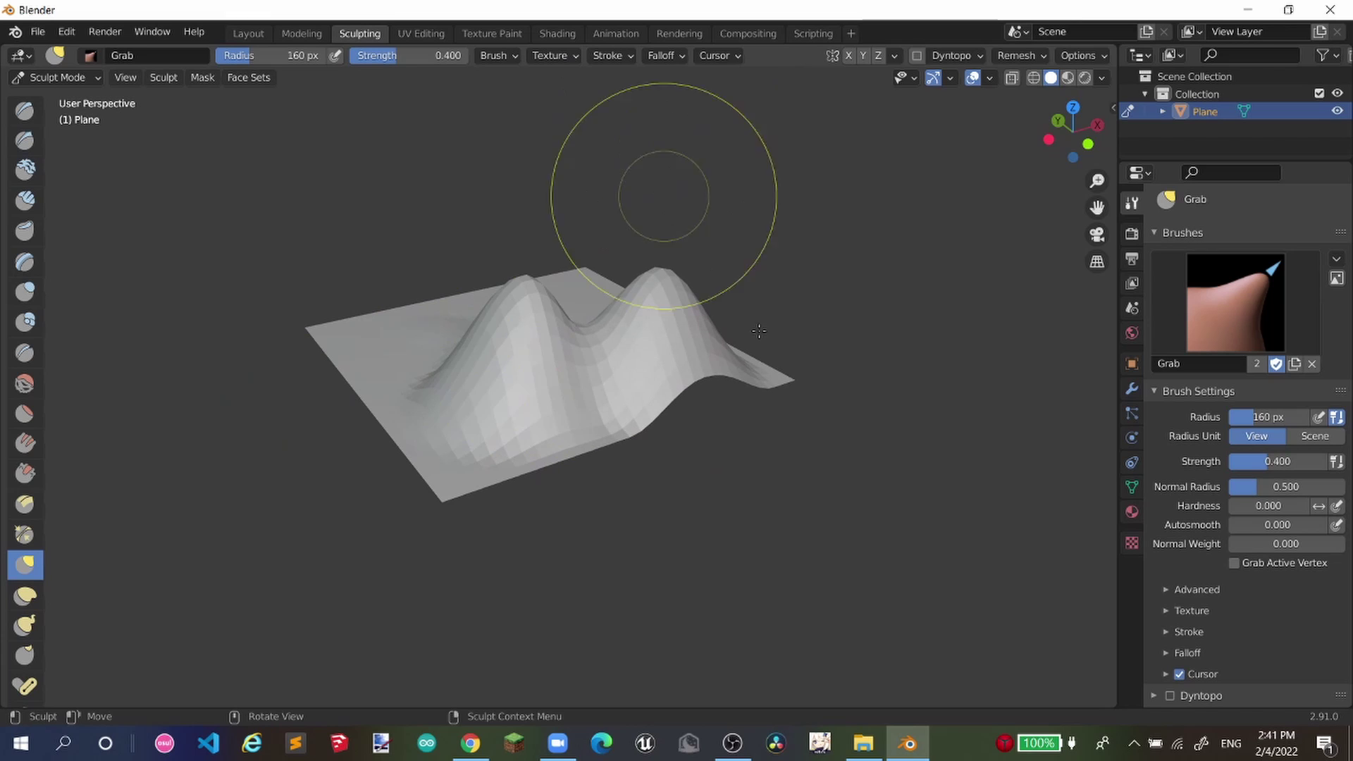
{"action": "left_click_drag", "start_coordinate": [1042, 136], "coordinate": [990, 144]}
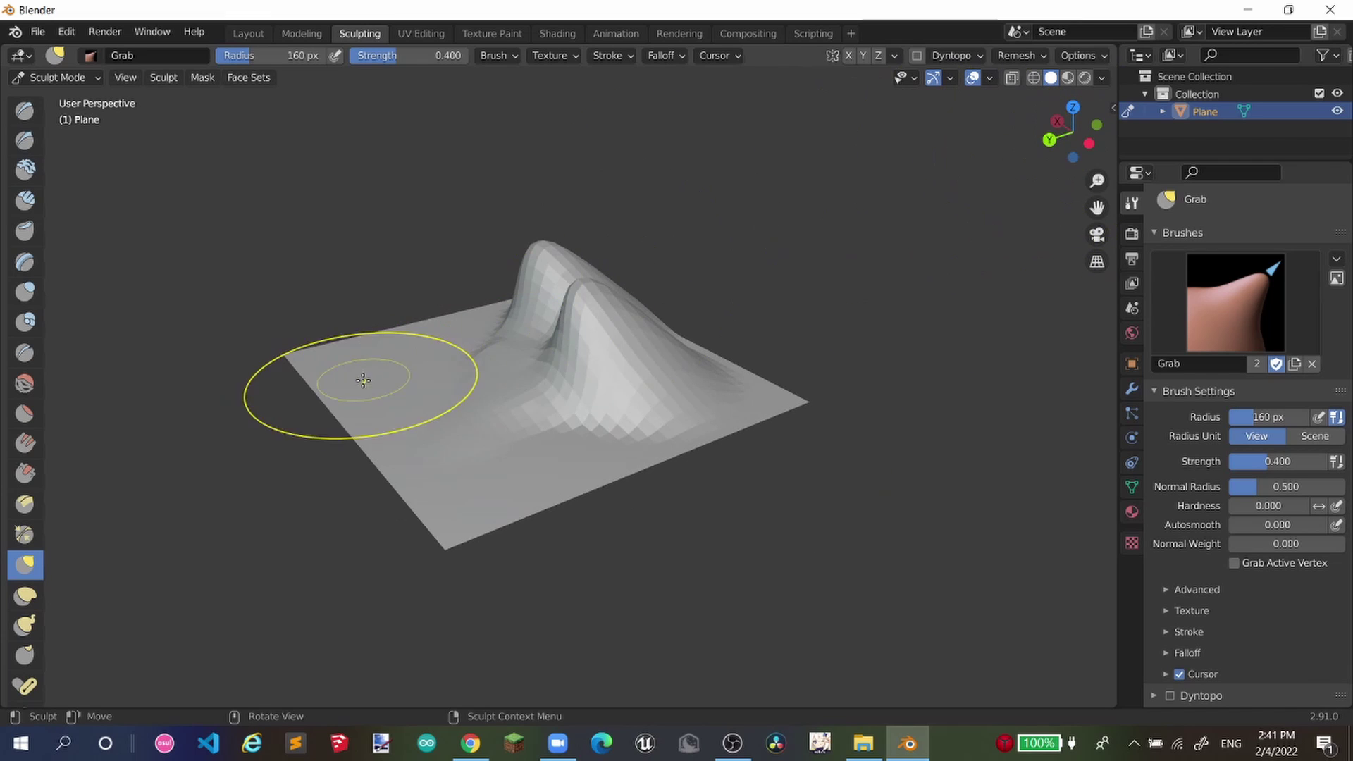
- Try two Elastic Deform pulls on the plane, and undo them together with the two grabbed peaks
{"action": "left_click", "coordinate": [25, 596]}
{"action": "mouse_move", "coordinate": [440, 433]}
{"action": "left_mouse_down"}
{"action": "mouse_move", "coordinate": [497, 232]}
{"action": "mouse_move", "coordinate": [438, 3]}
{"action": "left_mouse_up"}
{"action": "mouse_move", "coordinate": [484, 451]}
{"action": "left_mouse_down"}
{"action": "mouse_move", "coordinate": [511, 353]}
{"action": "mouse_move", "coordinate": [809, 85]}
{"action": "mouse_move", "coordinate": [820, 627]}
{"action": "left_mouse_up"}
{"action": "key", "text": "ctrl+z"}
{"action": "key", "text": "ctrl+z"}
{"action": "key", "text": "ctrl+z"}
{"action": "key", "text": "ctrl+z"}
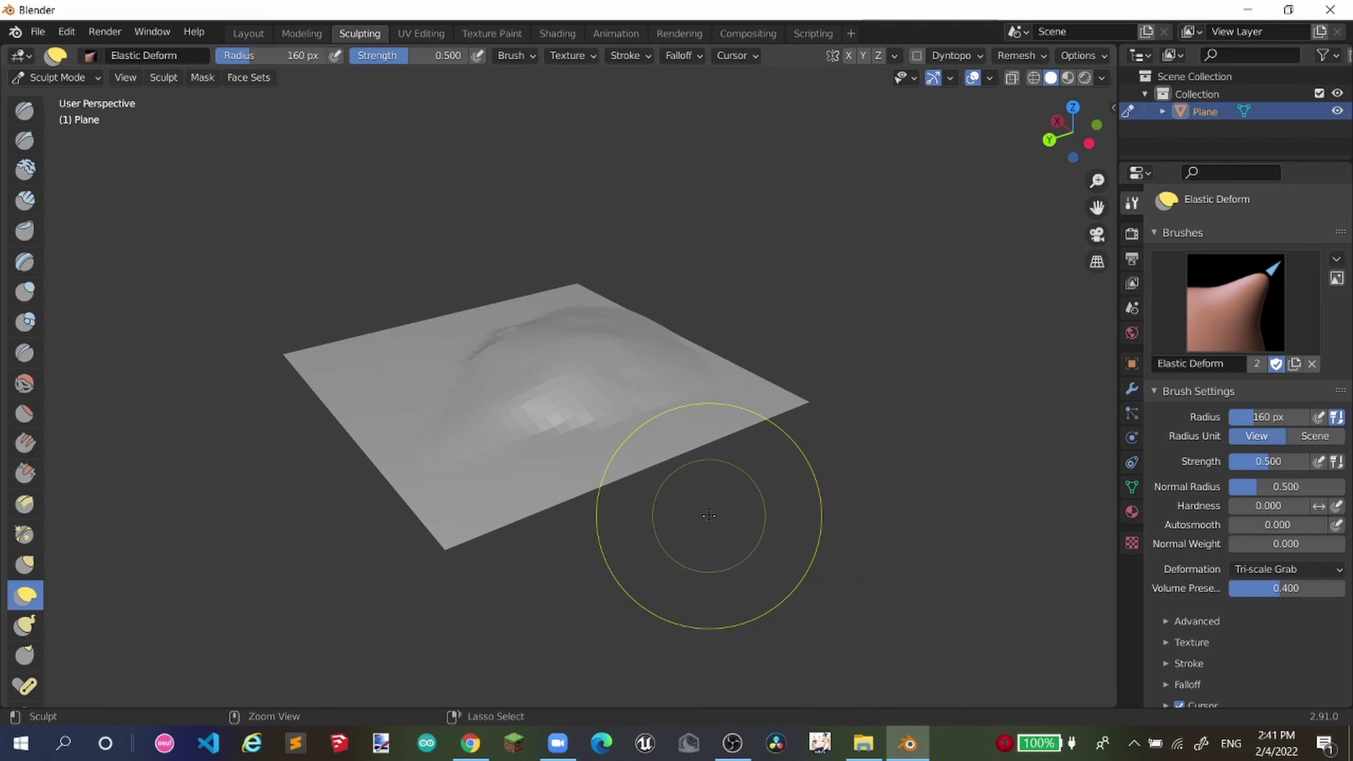
- Set the Grab brush radius to 98 px and pull up a tall peak from the mound with smaller hills around it
{"action": "left_click", "coordinate": [25, 564]}
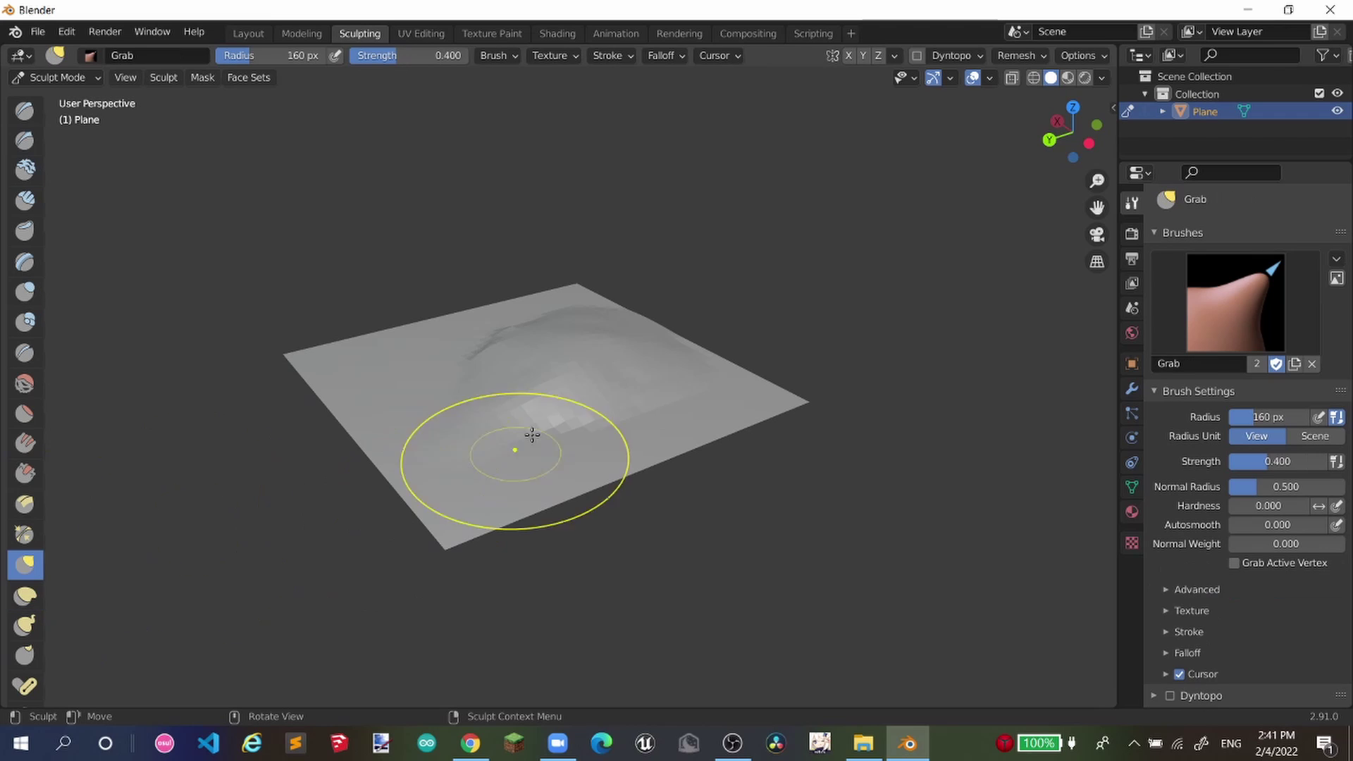
{"action": "right_click", "coordinate": [577, 385]}
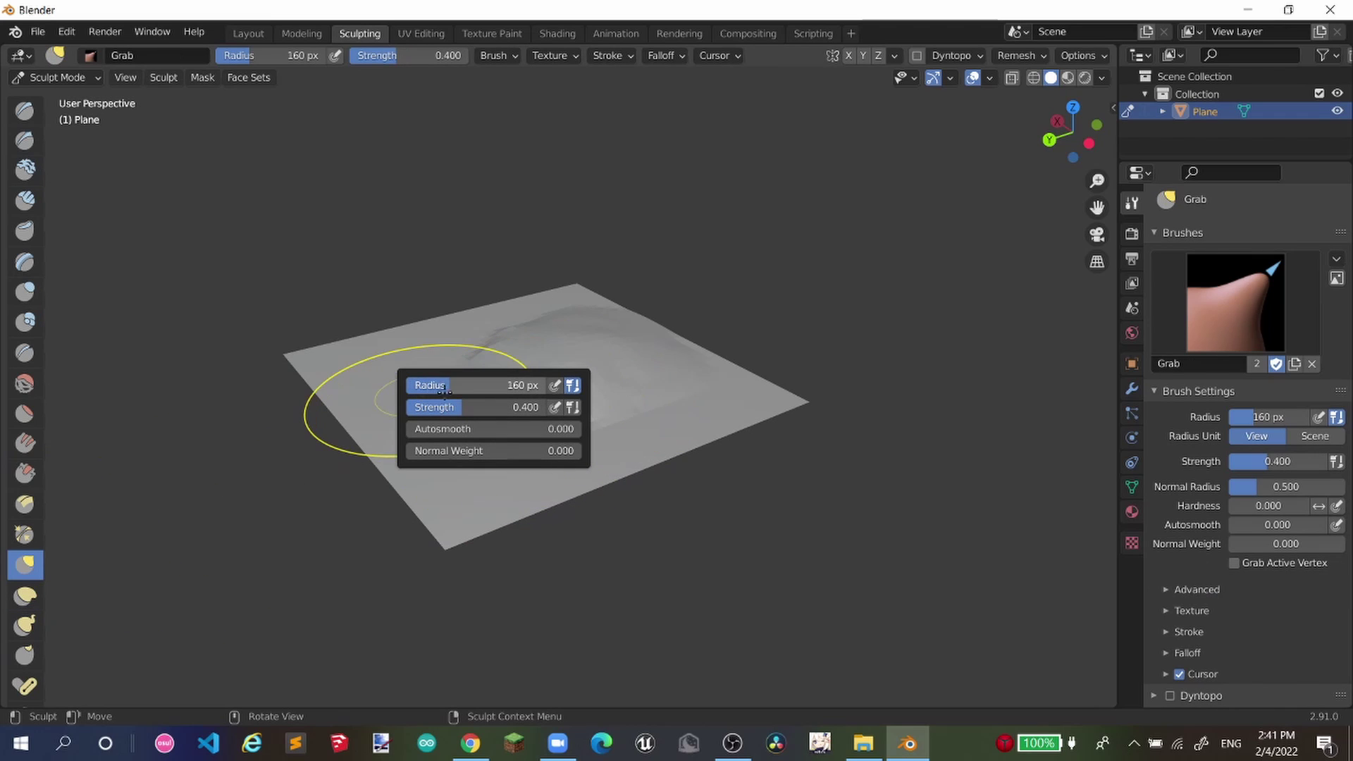
{"action": "left_click_drag", "start_coordinate": [445, 391], "coordinate": [412, 386]}
{"action": "left_click_drag", "start_coordinate": [564, 358], "coordinate": [572, 307]}
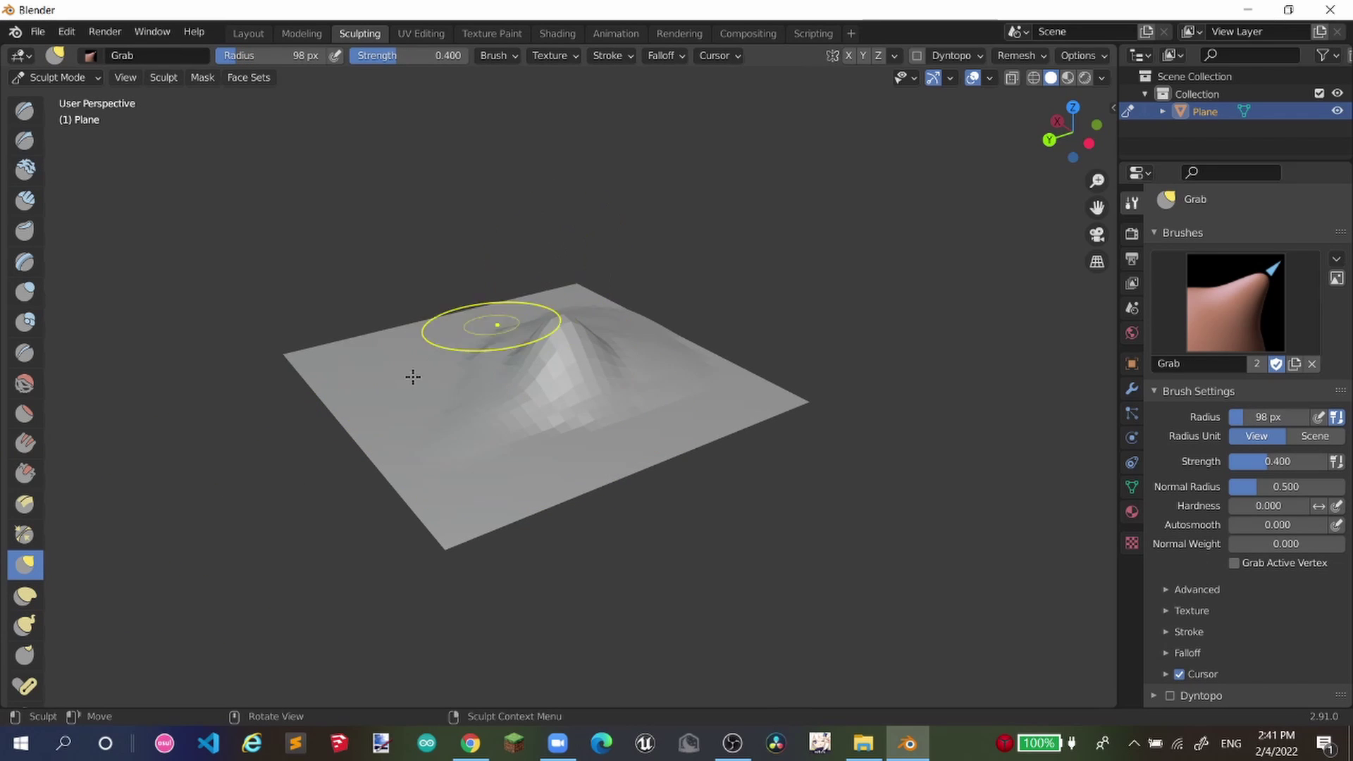
{"action": "left_click_drag", "start_coordinate": [392, 415], "coordinate": [391, 366]}
{"action": "left_click_drag", "start_coordinate": [462, 445], "coordinate": [463, 422]}
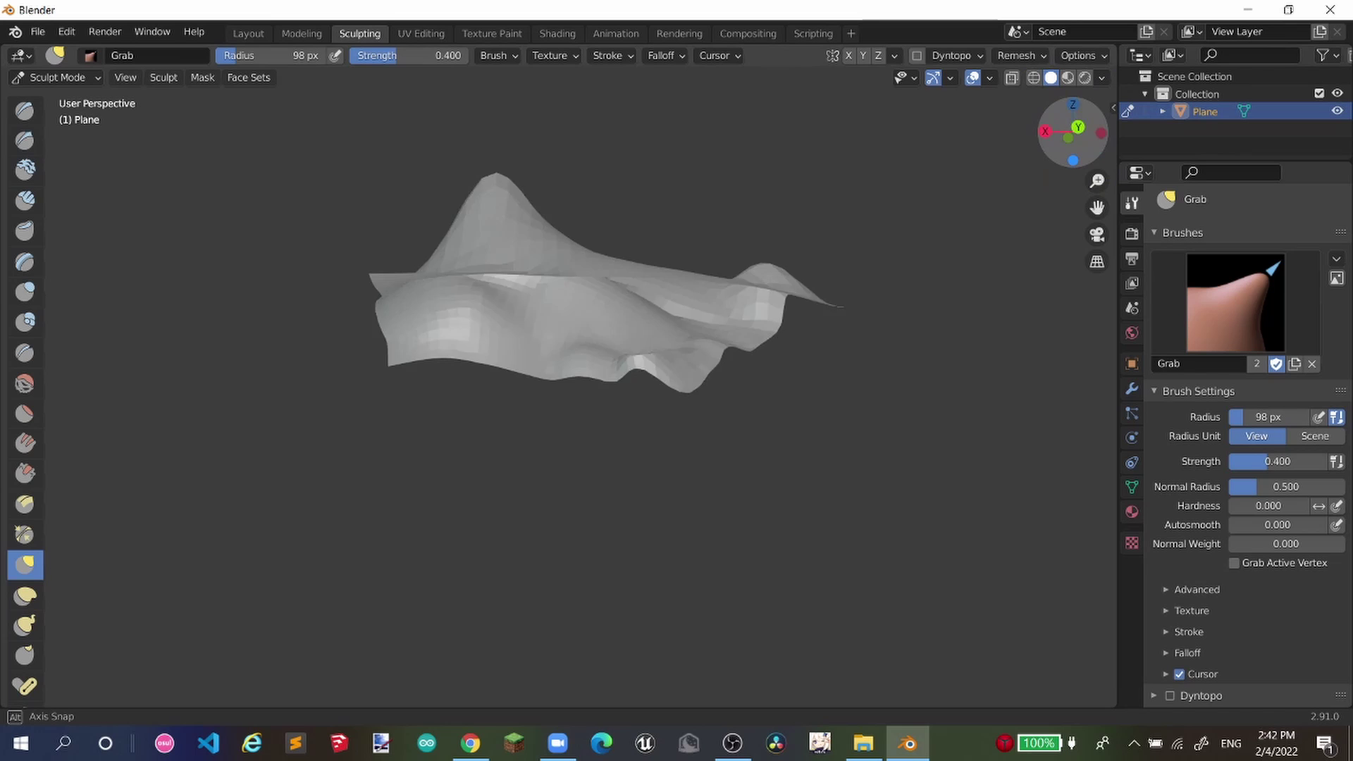
- Continue shaping the terrain with the Grab brush and undo the last stray pull
{"action": "middle_click_drag", "start_coordinate": [564, 367], "coordinate": [493, 468]}
{"action": "mouse_move", "coordinate": [1059, 132]}
{"action": "left_mouse_down"}
{"action": "mouse_move", "coordinate": [987, 132]}
{"action": "mouse_move", "coordinate": [1059, 132]}
{"action": "left_mouse_up"}
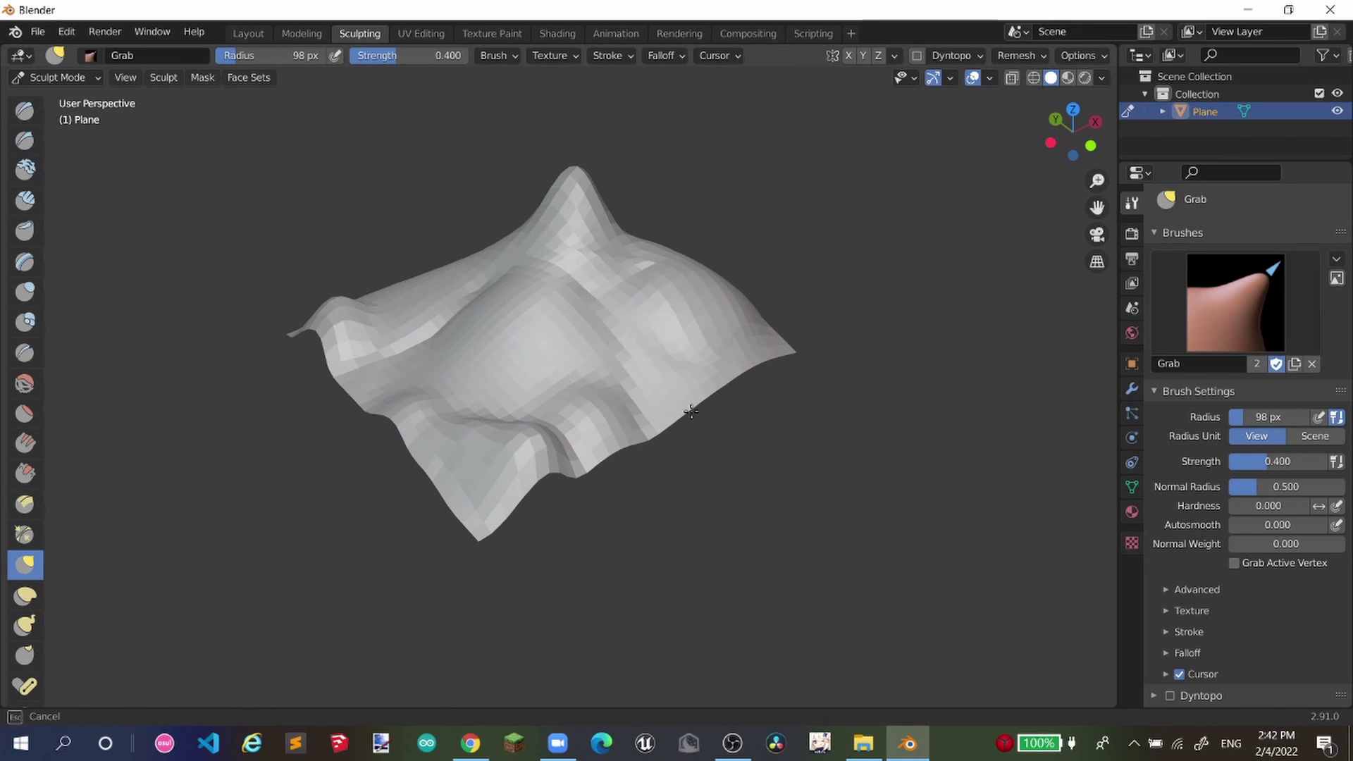
{"action": "left_click_drag", "start_coordinate": [1065, 132], "coordinate": [1008, 165]}
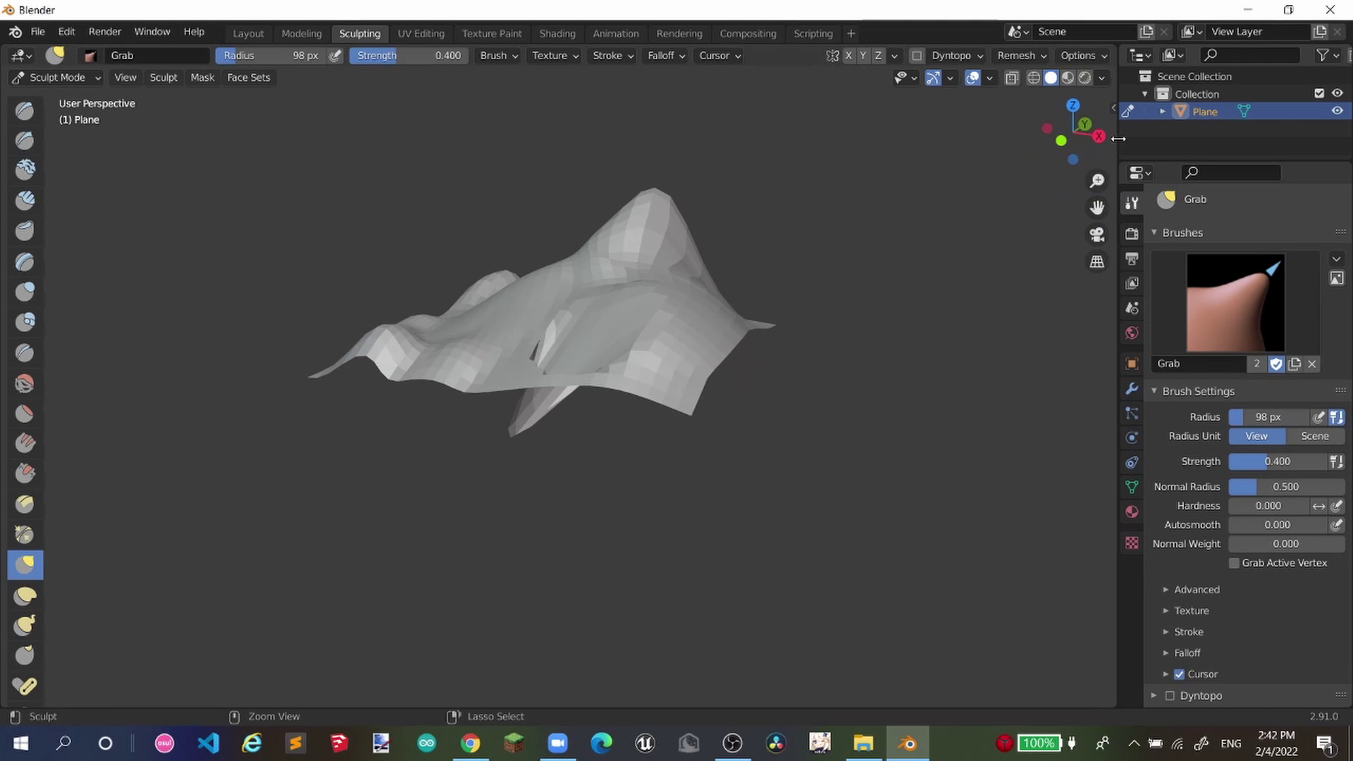
{"action": "key", "text": "ctrl+z"}
{"action": "left_click_drag", "start_coordinate": [1071, 134], "coordinate": [1063, 134]}
- Smooth the lower hills and edges of the terrain with the Clay brush, and undo the last stroke over the tall peak
{"action": "left_click", "coordinate": [26, 169]}
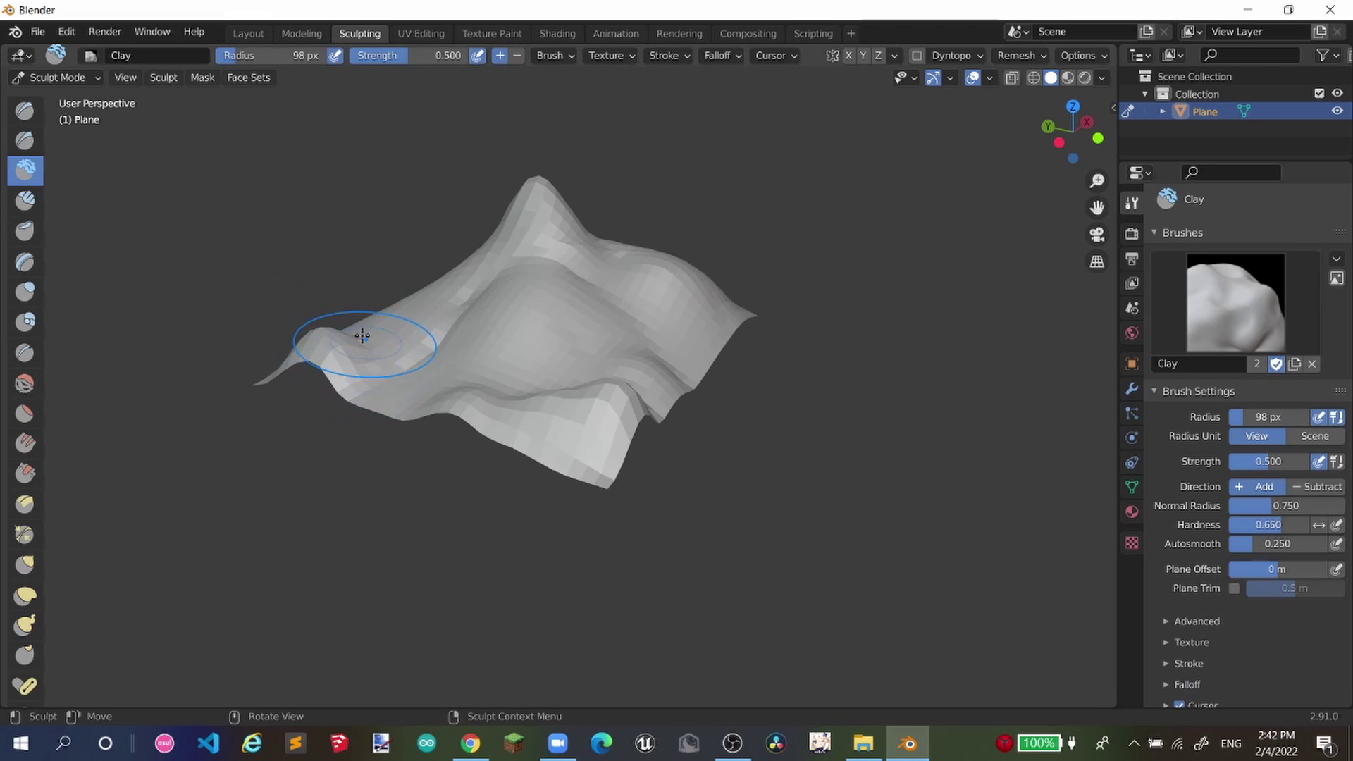
{"action": "left_click_drag", "start_coordinate": [529, 394], "coordinate": [699, 391]}
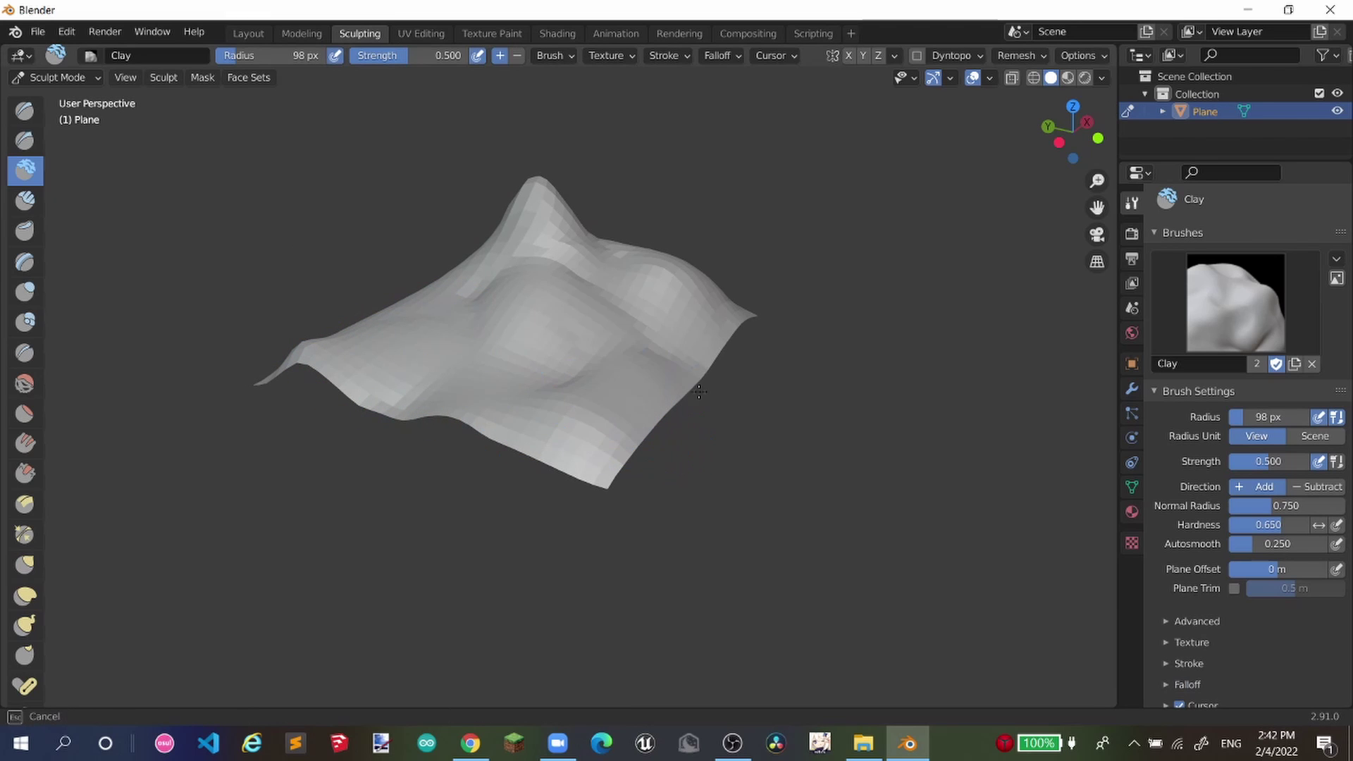
{"action": "mouse_move", "coordinate": [1071, 107]}
{"action": "left_mouse_down"}
{"action": "mouse_move", "coordinate": [1070, 124]}
{"action": "mouse_move", "coordinate": [972, 78]}
{"action": "mouse_move", "coordinate": [782, 141]}
{"action": "mouse_move", "coordinate": [725, 97]}
{"action": "mouse_move", "coordinate": [1083, 119]}
{"action": "mouse_move", "coordinate": [1127, 159]}
{"action": "mouse_move", "coordinate": [1212, 155]}
{"action": "left_mouse_up"}
{"action": "left_click_drag", "start_coordinate": [1104, 121], "coordinate": [1103, 121]}
{"action": "left_click_drag", "start_coordinate": [635, 188], "coordinate": [666, 241]}
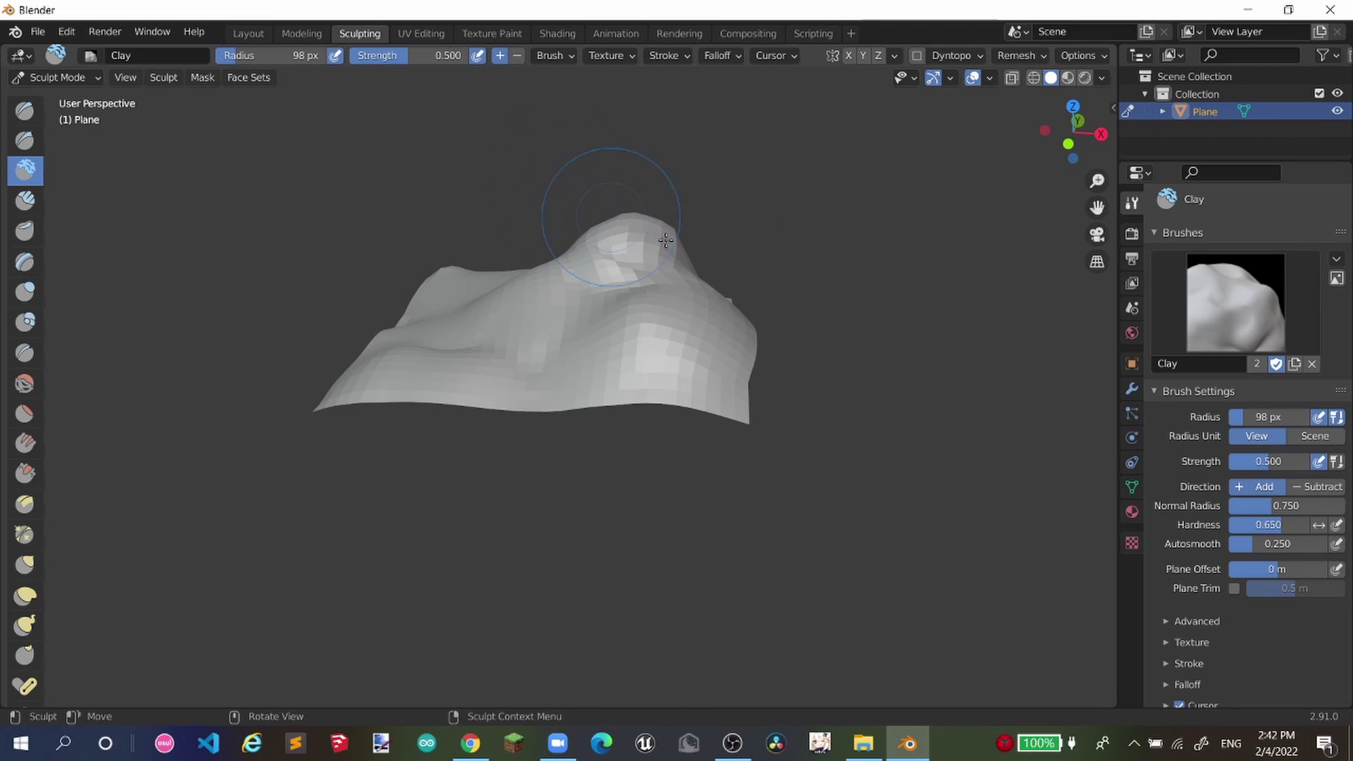
{"action": "key", "text": "ctrl+z"}
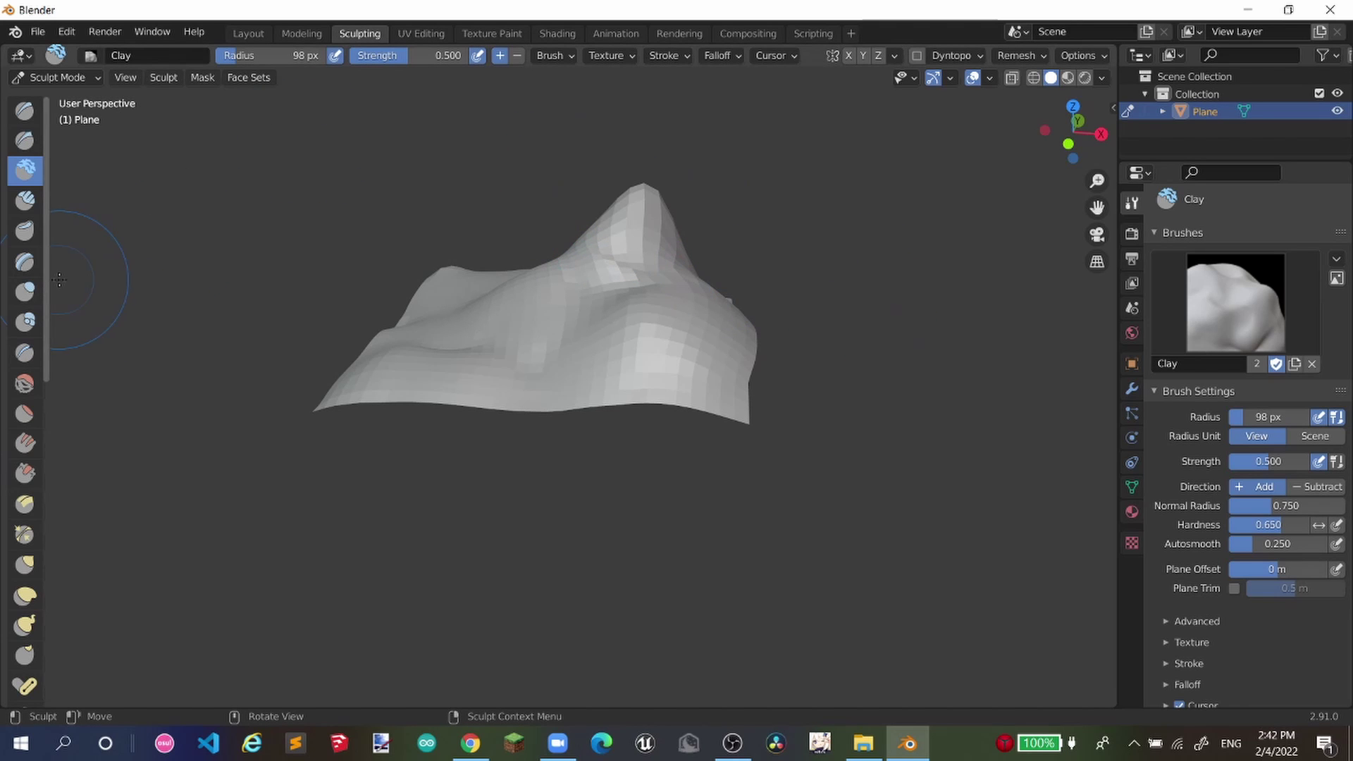
- Return to the Layout workspace and open the sculpted plane's modifier properties
{"action": "left_click", "coordinate": [247, 33]}
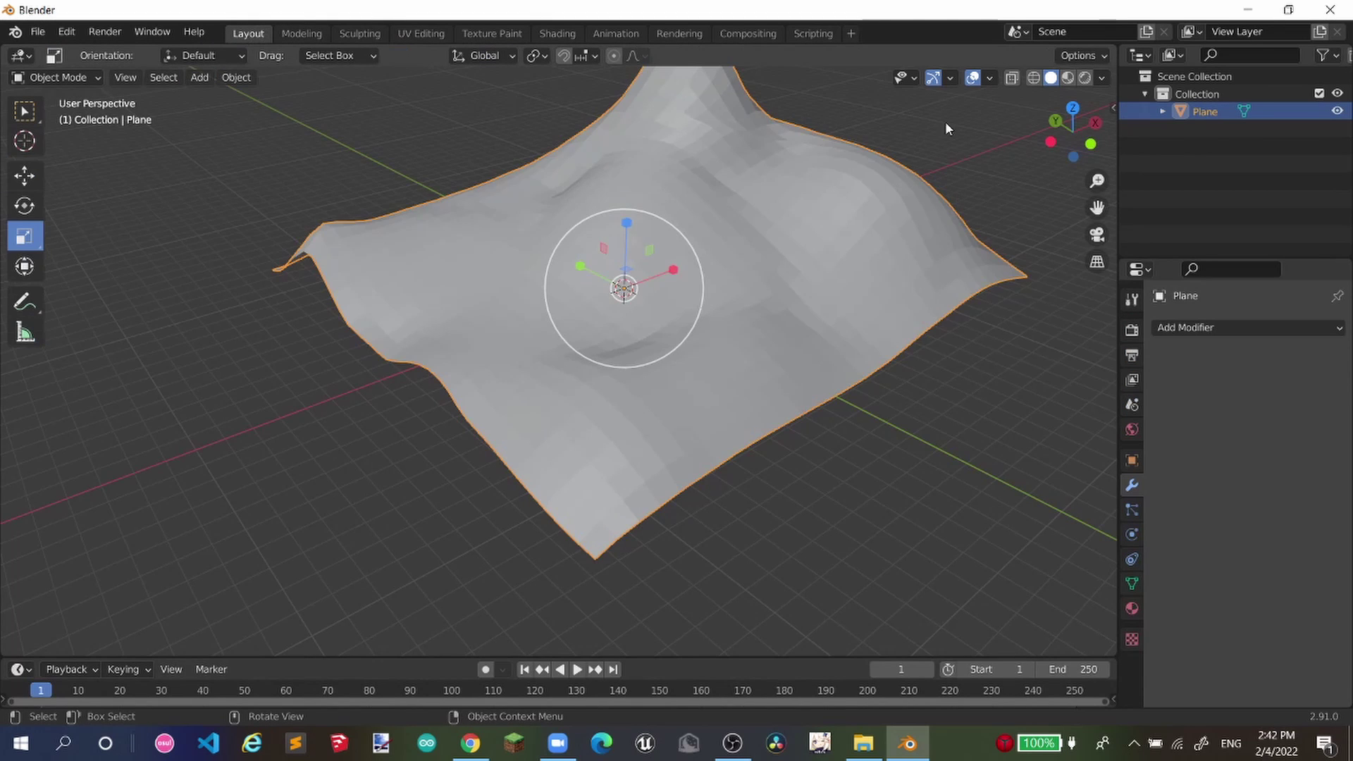
{"action": "left_click_drag", "start_coordinate": [1071, 132], "coordinate": [1105, 136]}
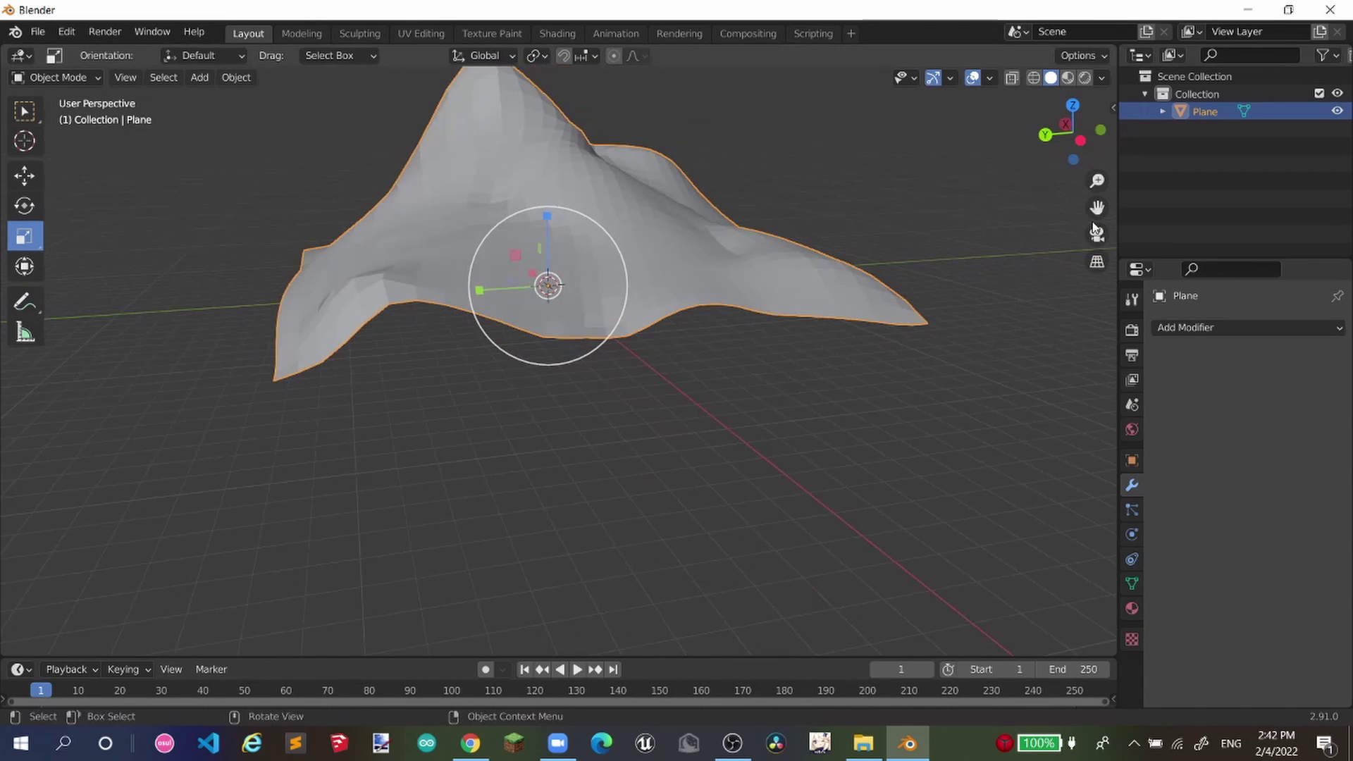
{"action": "left_click_drag", "start_coordinate": [1096, 208], "coordinate": [1196, 222]}
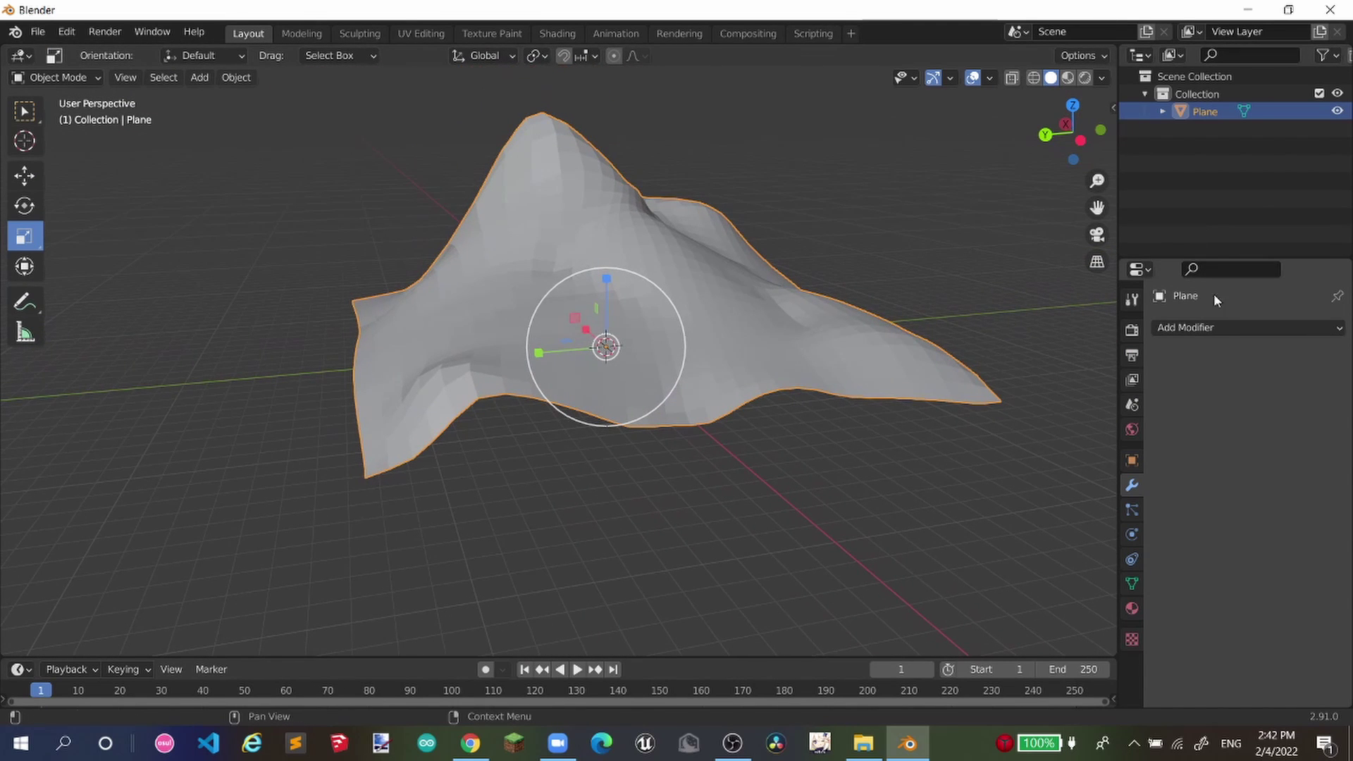
{"action": "left_click", "coordinate": [1132, 460]}
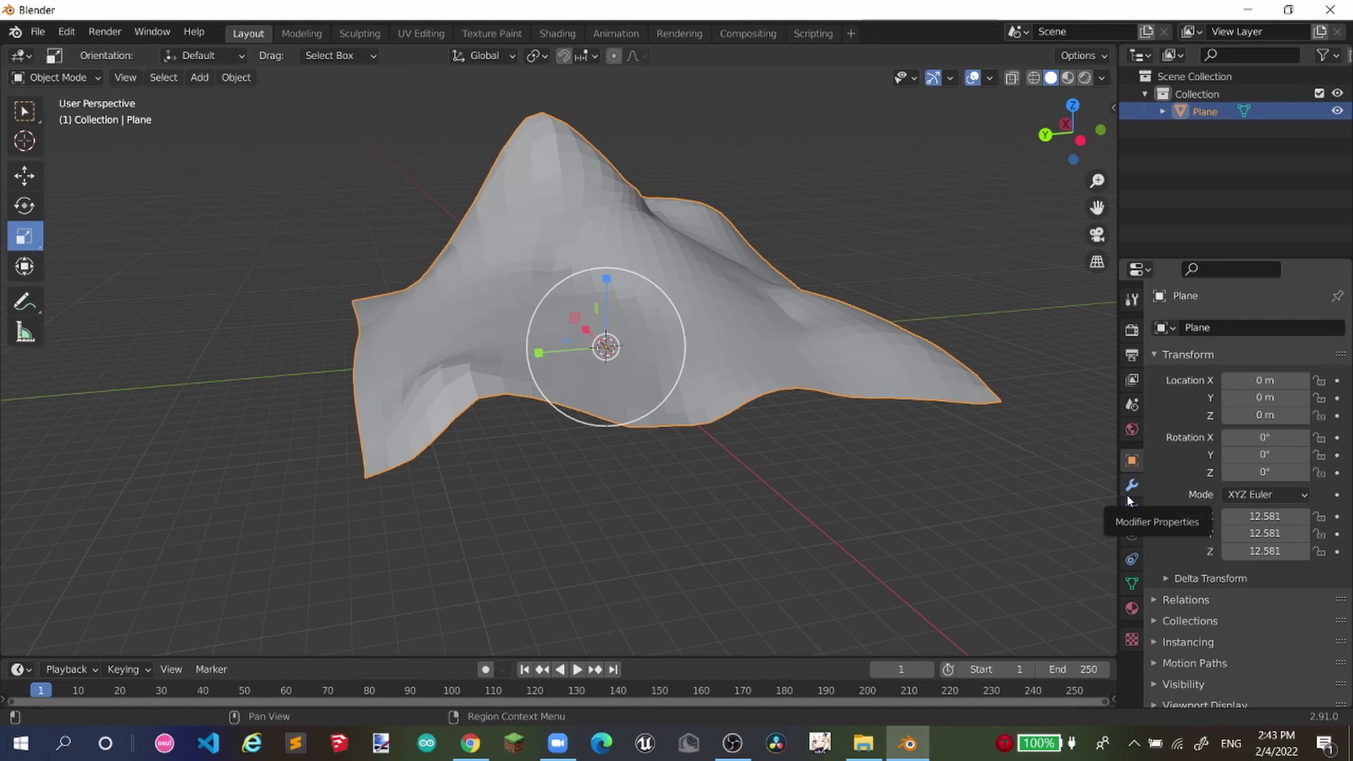
{"action": "left_click", "coordinate": [1131, 486]}
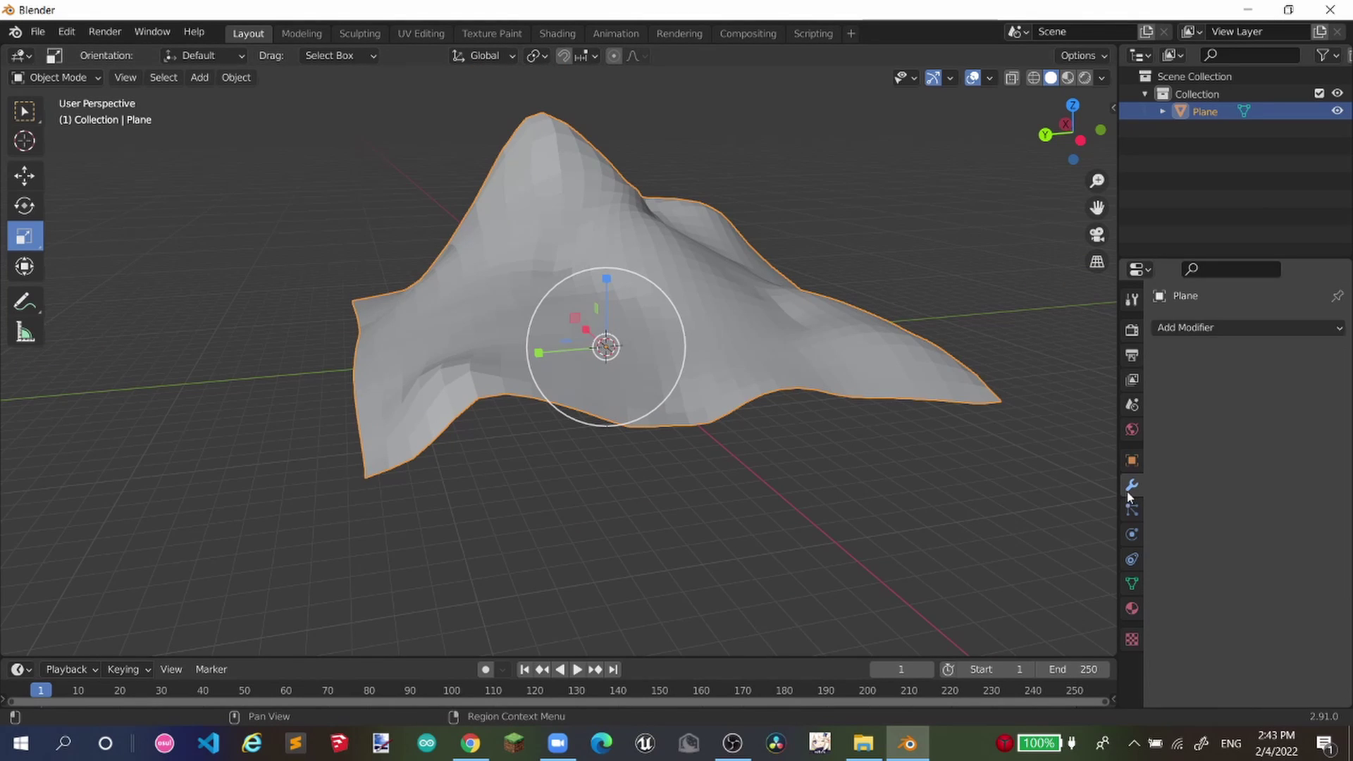
- Add a Decimate modifier to the sculpted plane
{"action": "left_click", "coordinate": [1281, 330]}
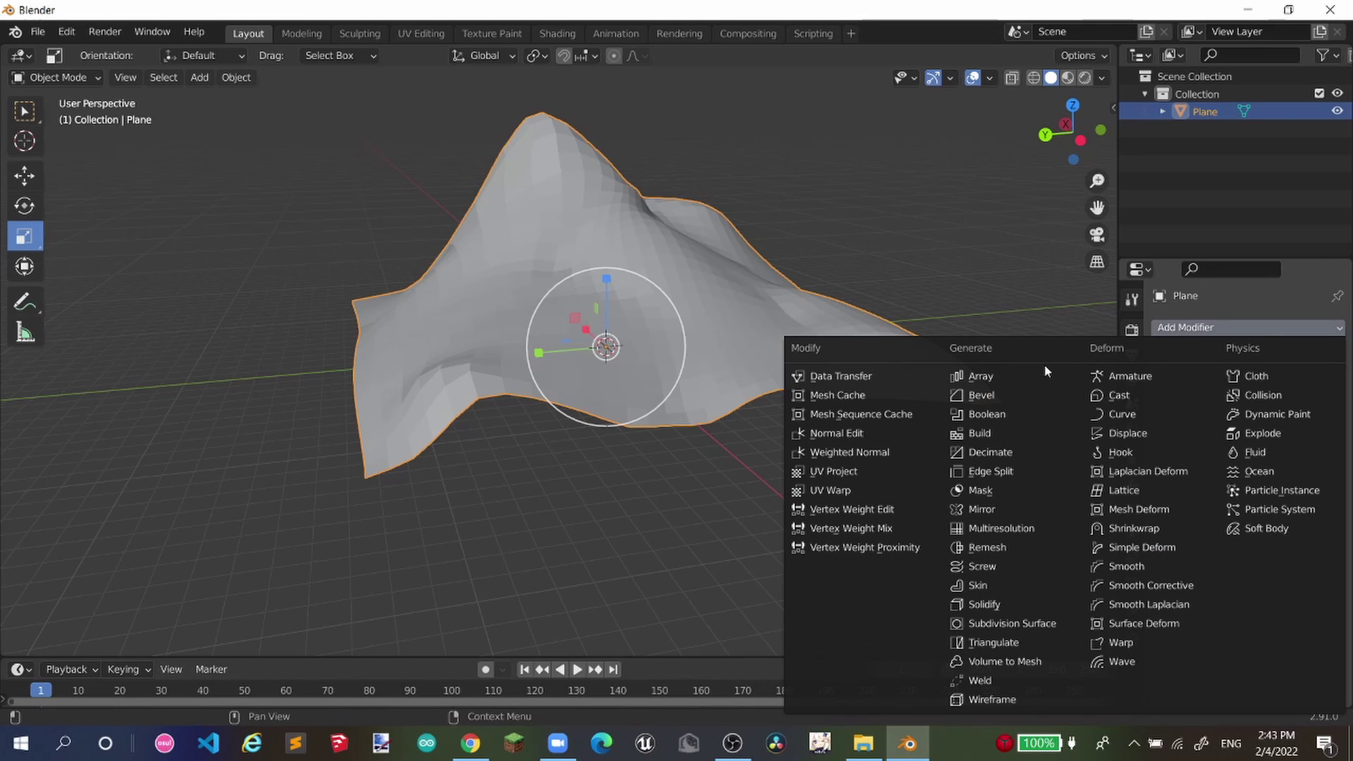
{"action": "left_click", "coordinate": [1013, 456]}
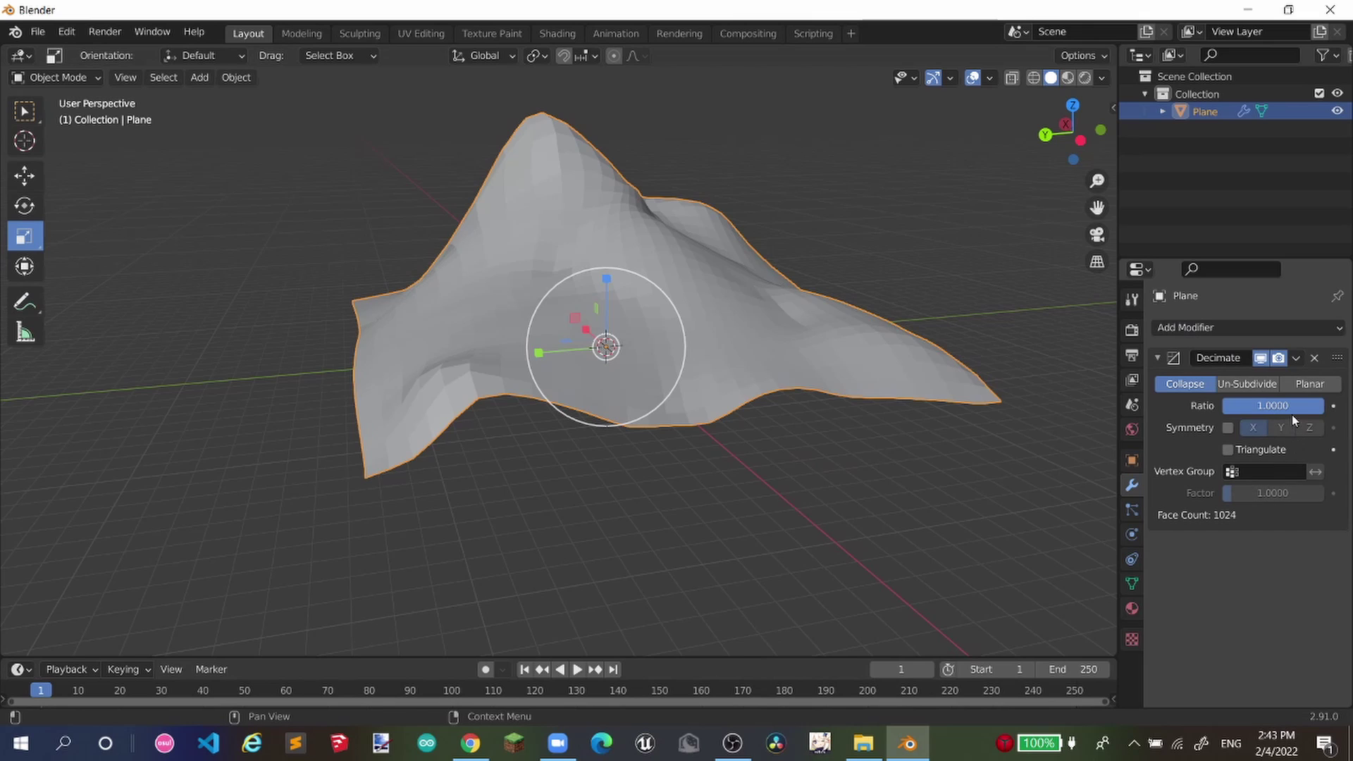
{"action": "left_click", "coordinate": [1203, 328]}
{"action": "left_click", "coordinate": [1231, 331]}
- Try very low Decimate ratios on the terrain and settle the ratio at 0.1027 for a low-poly look
{"action": "left_click_drag", "start_coordinate": [1311, 405], "coordinate": [1223, 405]}
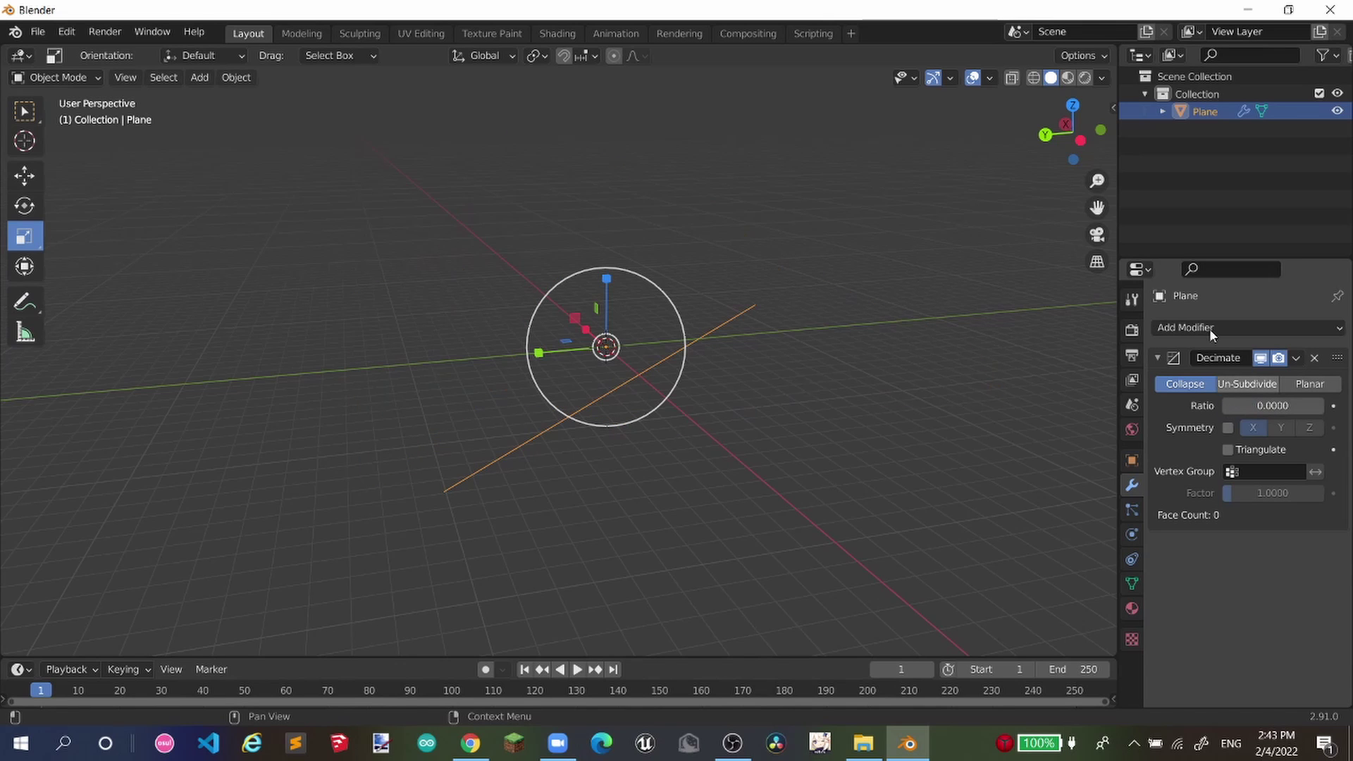
{"action": "mouse_move", "coordinate": [1075, 142]}
{"action": "left_mouse_down"}
{"action": "mouse_move", "coordinate": [1212, 163]}
{"action": "mouse_move", "coordinate": [1099, 120]}
{"action": "mouse_move", "coordinate": [1099, 132]}
{"action": "left_mouse_up"}
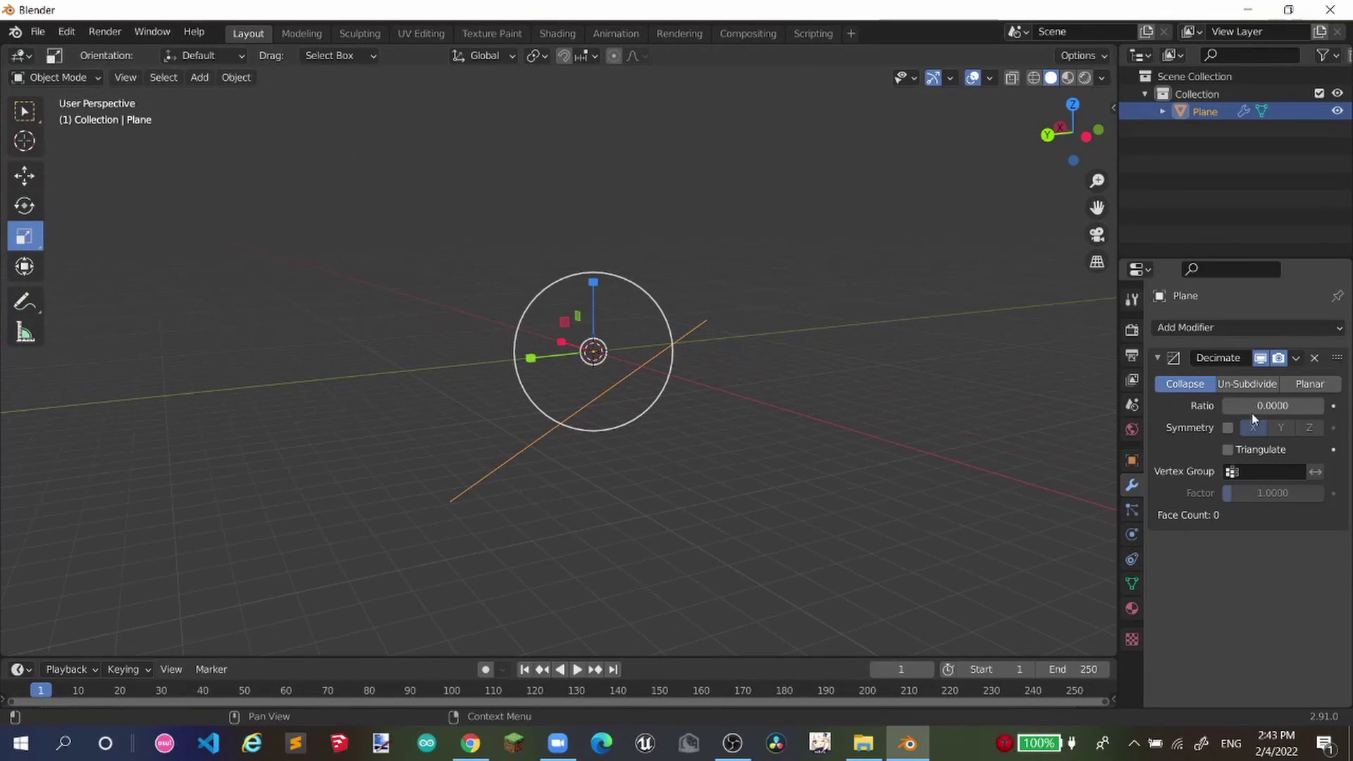
{"action": "left_click_drag", "start_coordinate": [1226, 405], "coordinate": [1230, 405]}
{"action": "left_click_drag", "start_coordinate": [1072, 132], "coordinate": [1078, 144]}
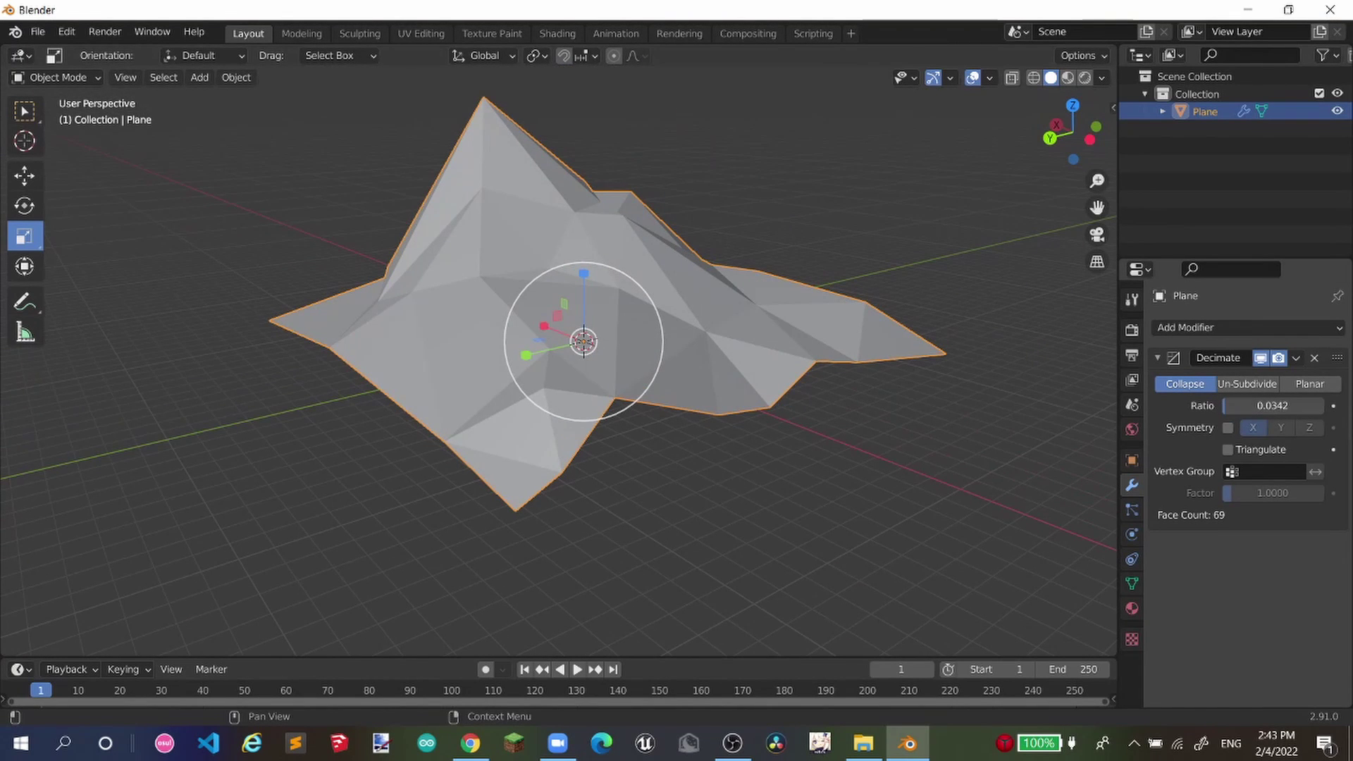
{"action": "left_click_drag", "start_coordinate": [1229, 405], "coordinate": [1234, 405]}
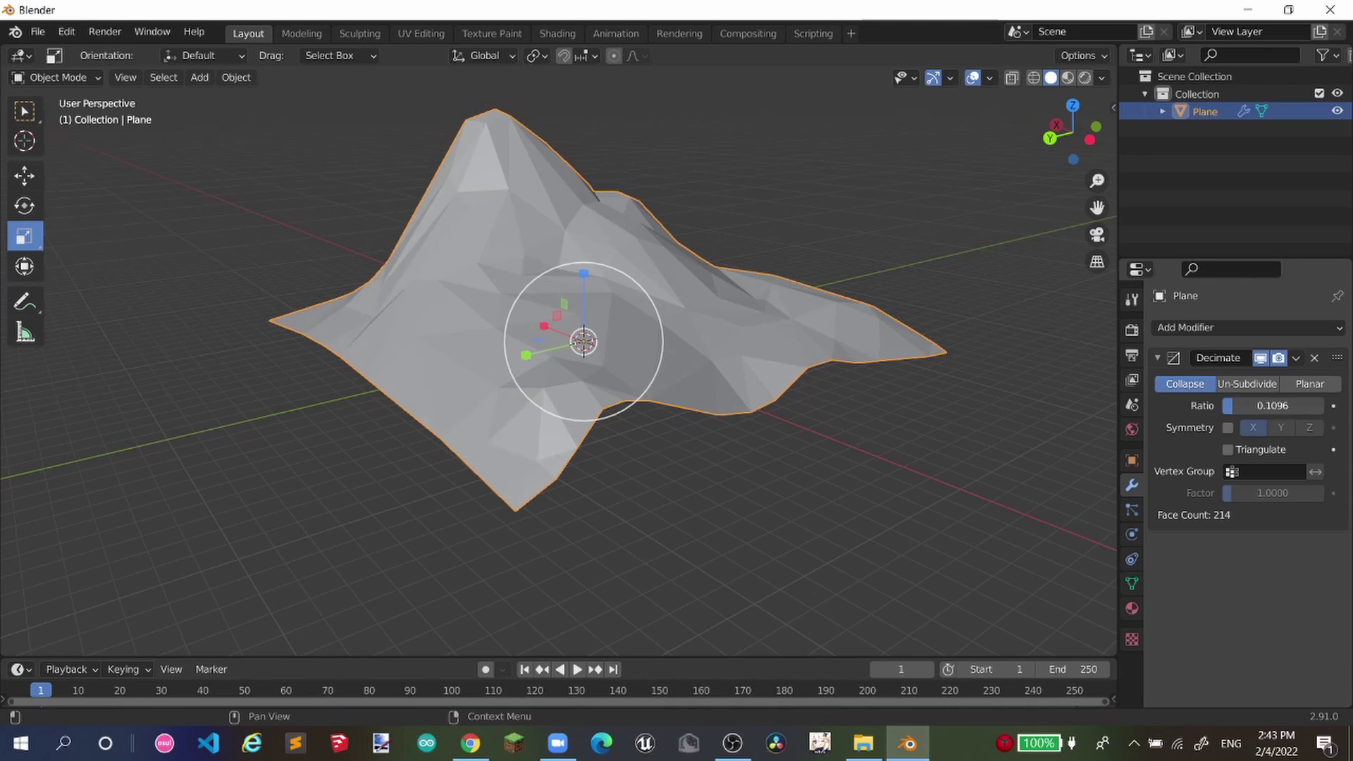
- Deselect the plane and examine the decimated terrain's facets from several sides
{"action": "left_click_drag", "start_coordinate": [1072, 133], "coordinate": [1127, 166]}
{"action": "left_click", "coordinate": [1044, 164]}
{"action": "left_click_drag", "start_coordinate": [1021, 157], "coordinate": [681, 125]}
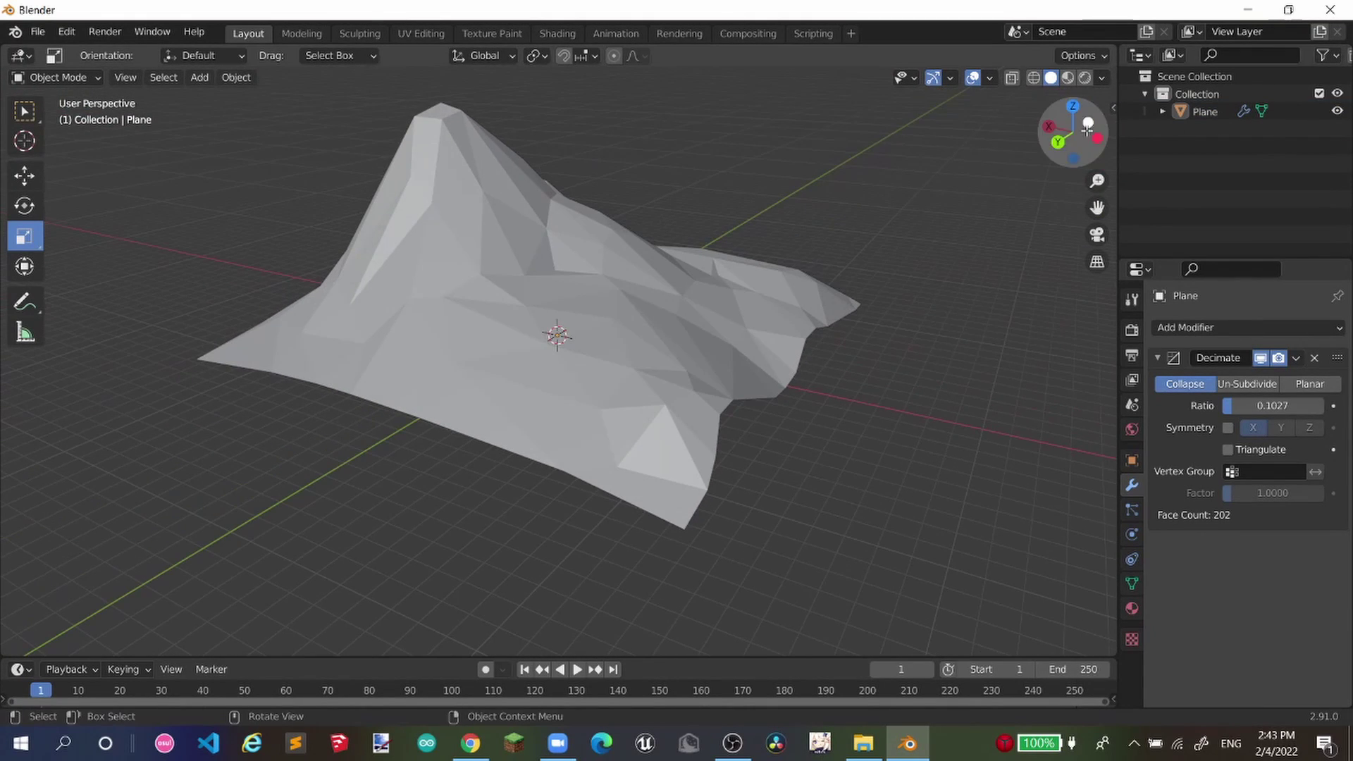
{"action": "left_click_drag", "start_coordinate": [1072, 136], "coordinate": [789, 147]}
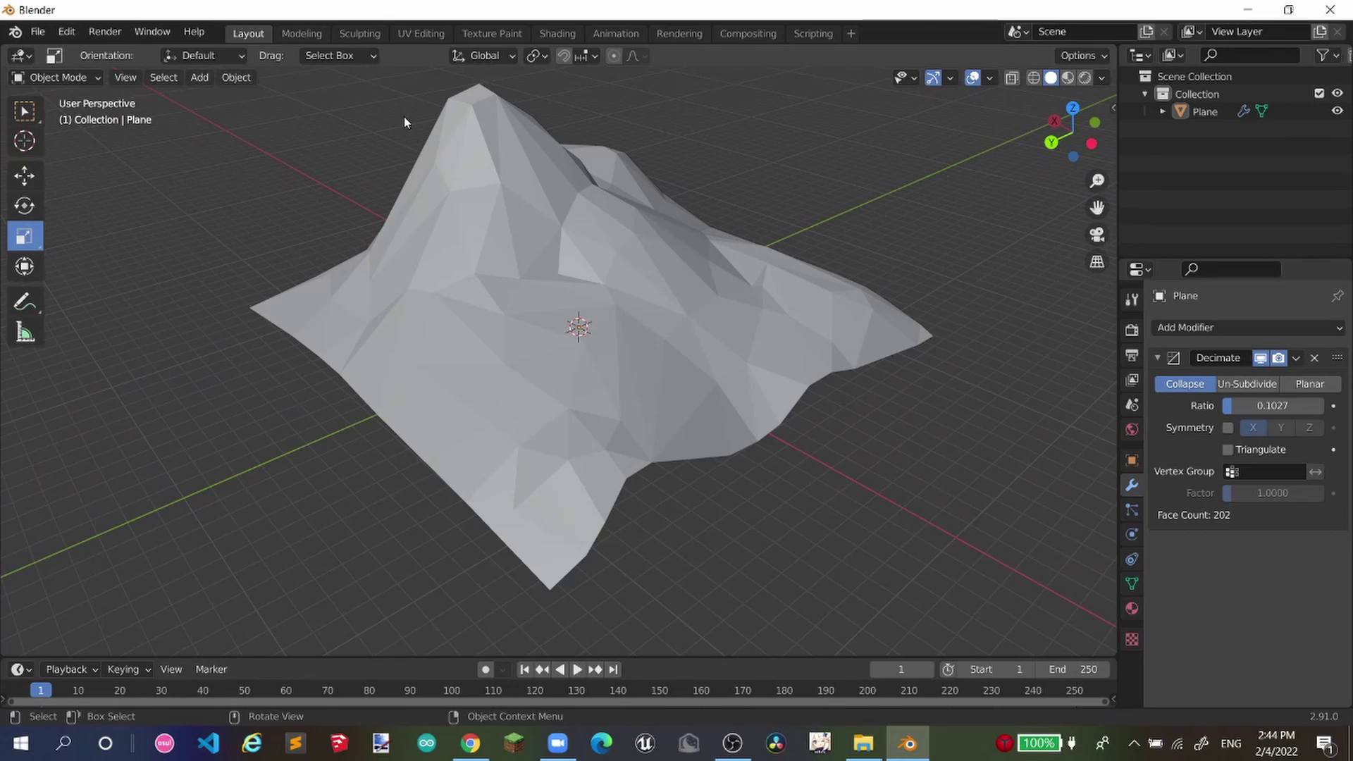
{"action": "key", "text": "Tab"}
{"action": "left_click_drag", "start_coordinate": [1076, 110], "coordinate": [656, 102]}
{"action": "key", "text": "Tab"}
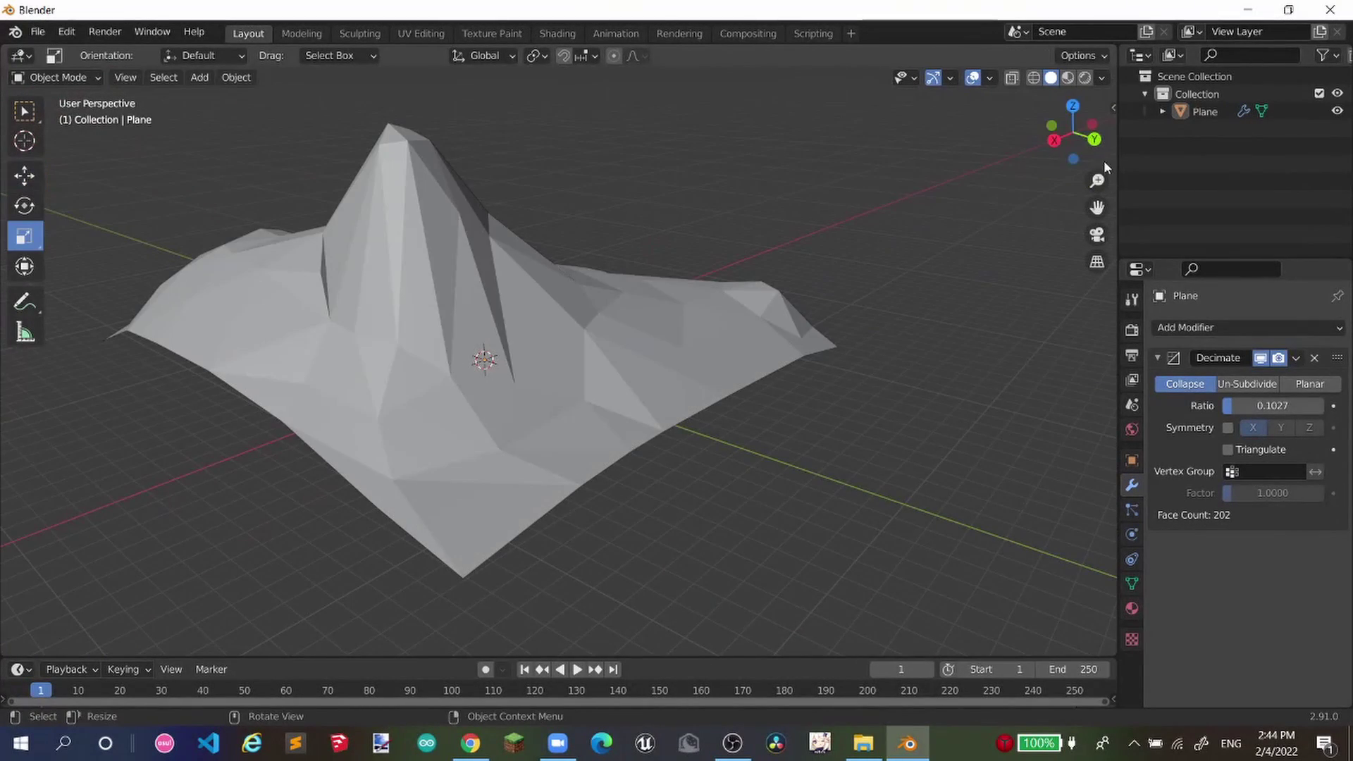
{"action": "left_click_drag", "start_coordinate": [1103, 163], "coordinate": [625, 115]}
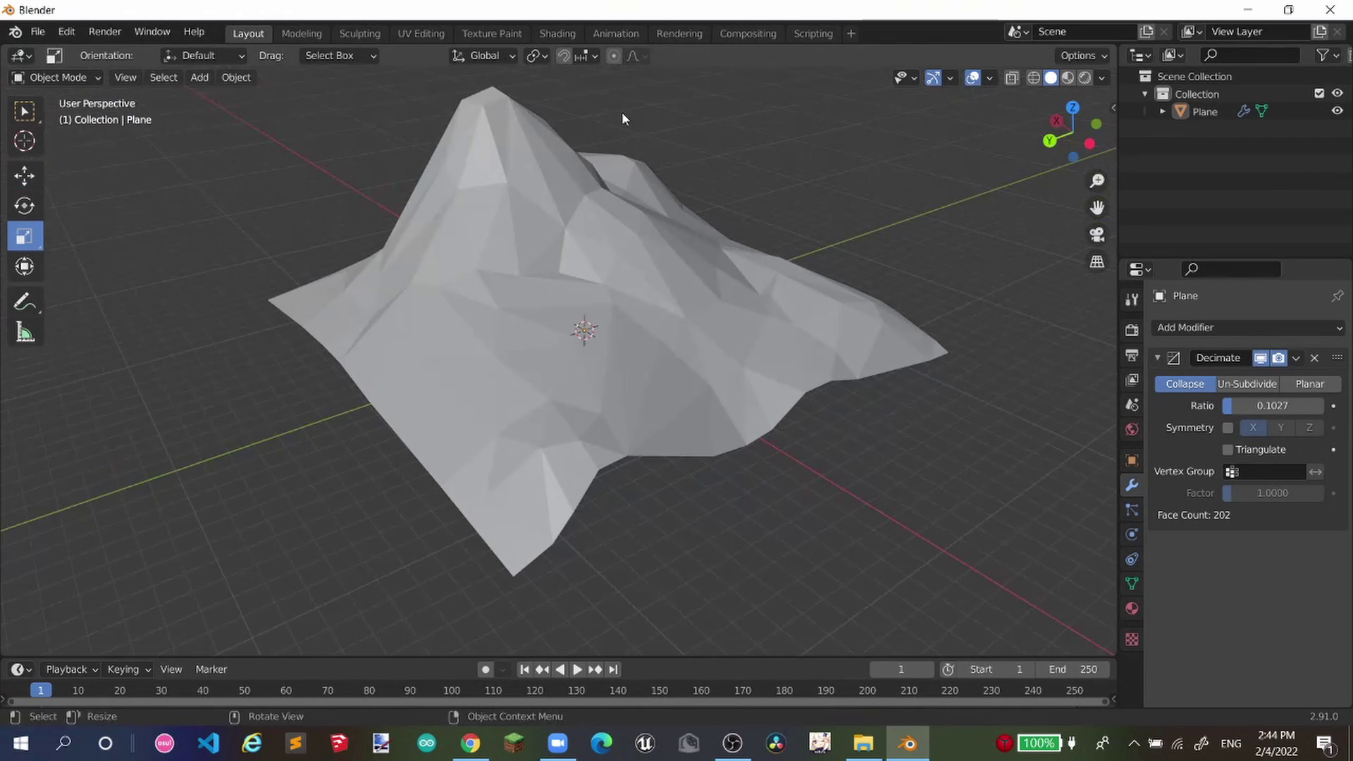
- Return to the Sculpting workspace, rework the terrain's front slope with the Clay brush, and switch to the Grab brush
{"action": "left_click", "coordinate": [358, 34]}
{"action": "left_click_drag", "start_coordinate": [1073, 130], "coordinate": [980, 135]}
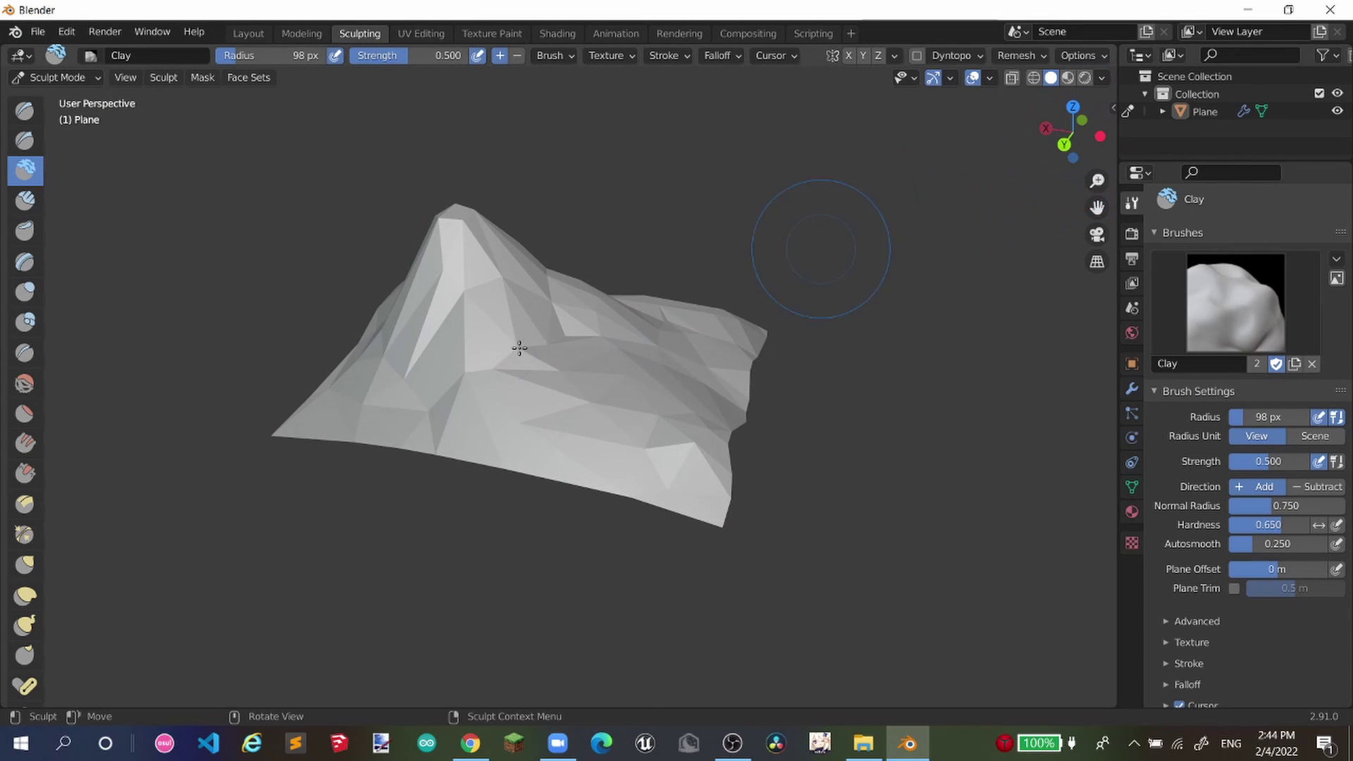
{"action": "mouse_move", "coordinate": [461, 418]}
{"action": "left_mouse_down"}
{"action": "mouse_move", "coordinate": [522, 432]}
{"action": "mouse_move", "coordinate": [513, 327]}
{"action": "mouse_move", "coordinate": [493, 384]}
{"action": "mouse_move", "coordinate": [532, 394]}
{"action": "mouse_move", "coordinate": [573, 332]}
{"action": "left_mouse_up"}
{"action": "mouse_move", "coordinate": [1072, 132]}
{"action": "left_mouse_down"}
{"action": "mouse_move", "coordinate": [1047, 131]}
{"action": "mouse_move", "coordinate": [1028, 200]}
{"action": "mouse_move", "coordinate": [1023, 158]}
{"action": "mouse_move", "coordinate": [1051, 134]}
{"action": "left_mouse_up"}
{"action": "key", "text": "g"}
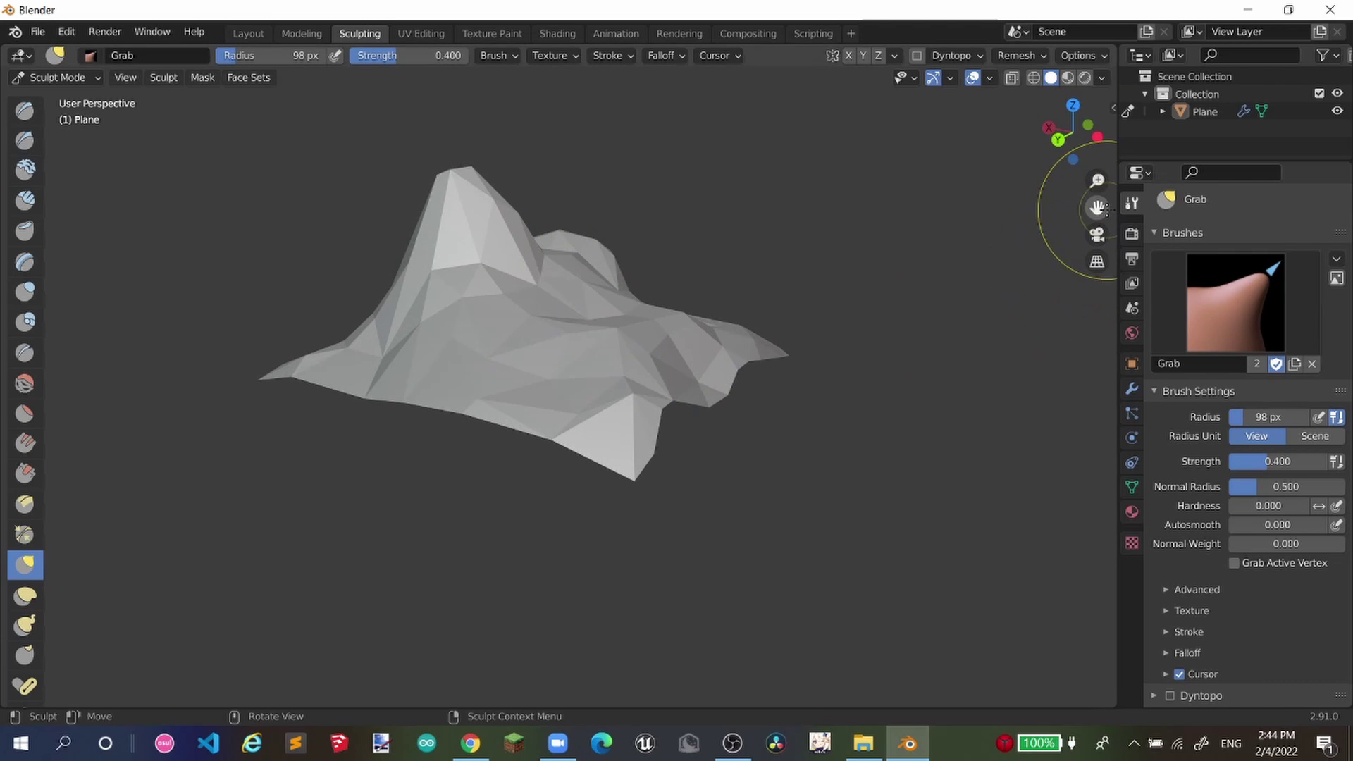
{"action": "left_click_drag", "start_coordinate": [1097, 207], "coordinate": [1135, 212]}
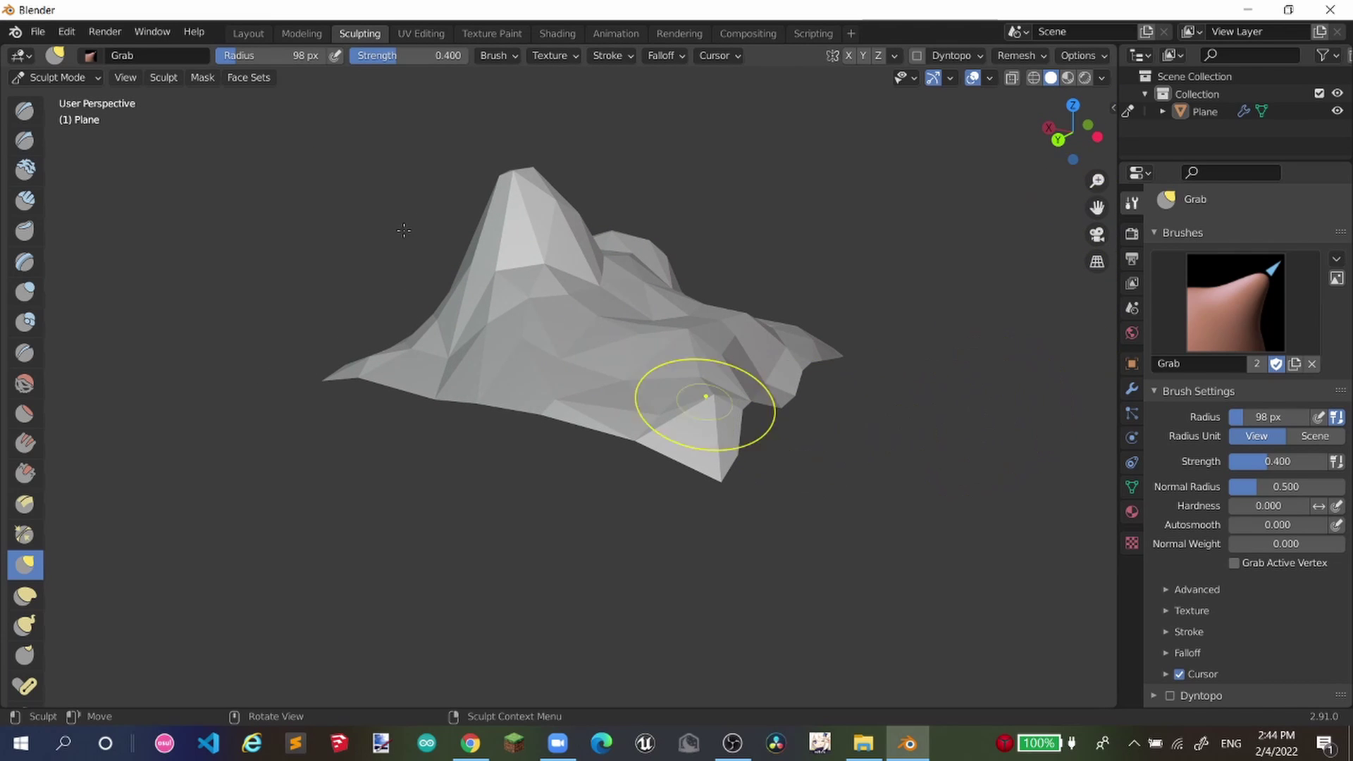
- Save the file as terrain v3.blend in the Model folder under the desktop's colony\Assets folder
{"action": "key", "text": "ctrl"}
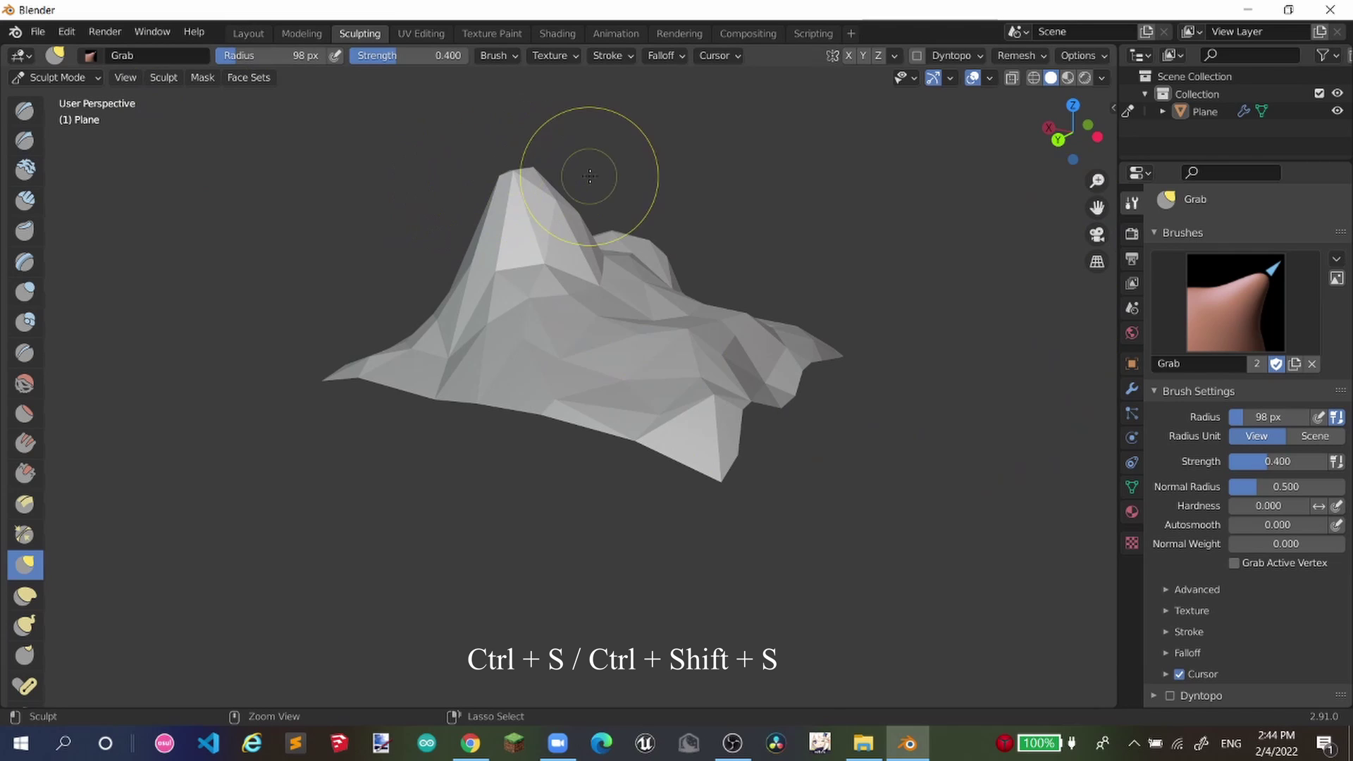
{"action": "key", "text": "ctrl+s"}
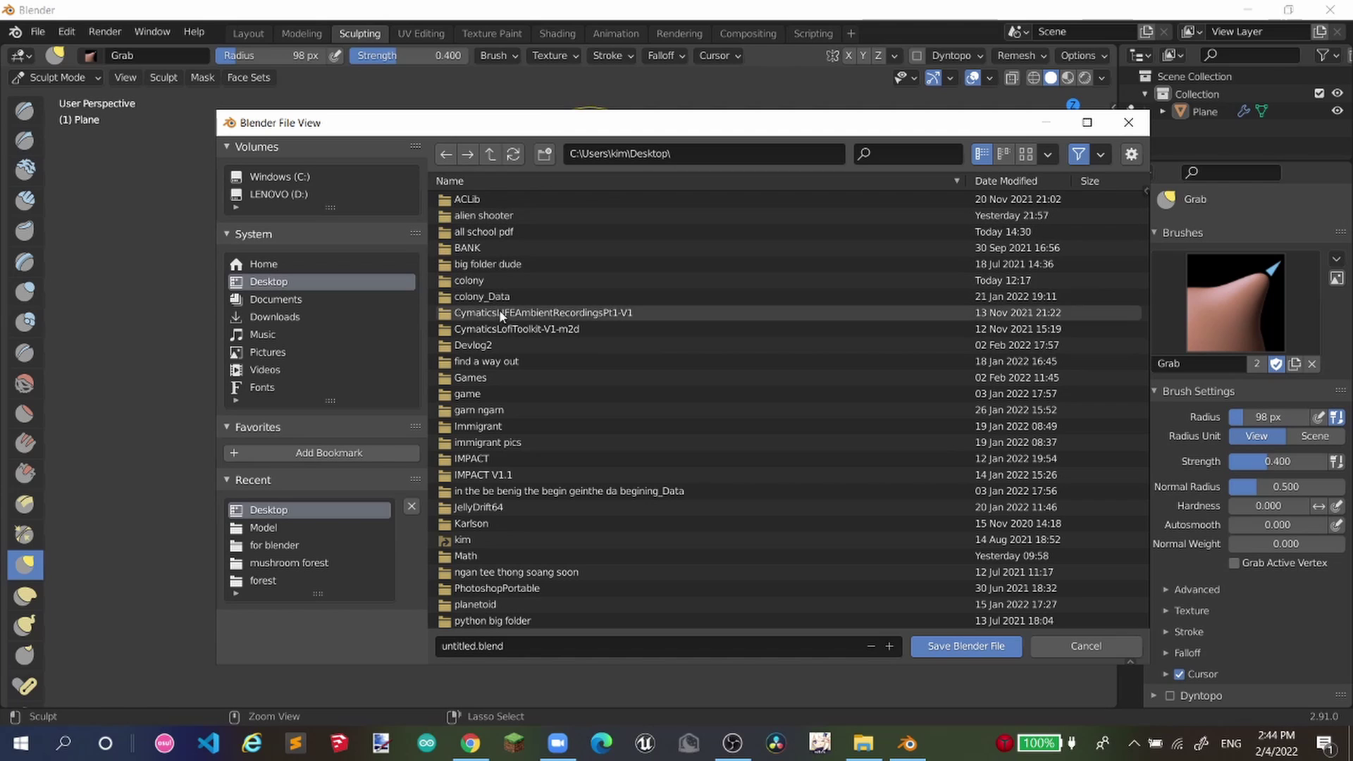
{"action": "double_click", "coordinate": [482, 281]}
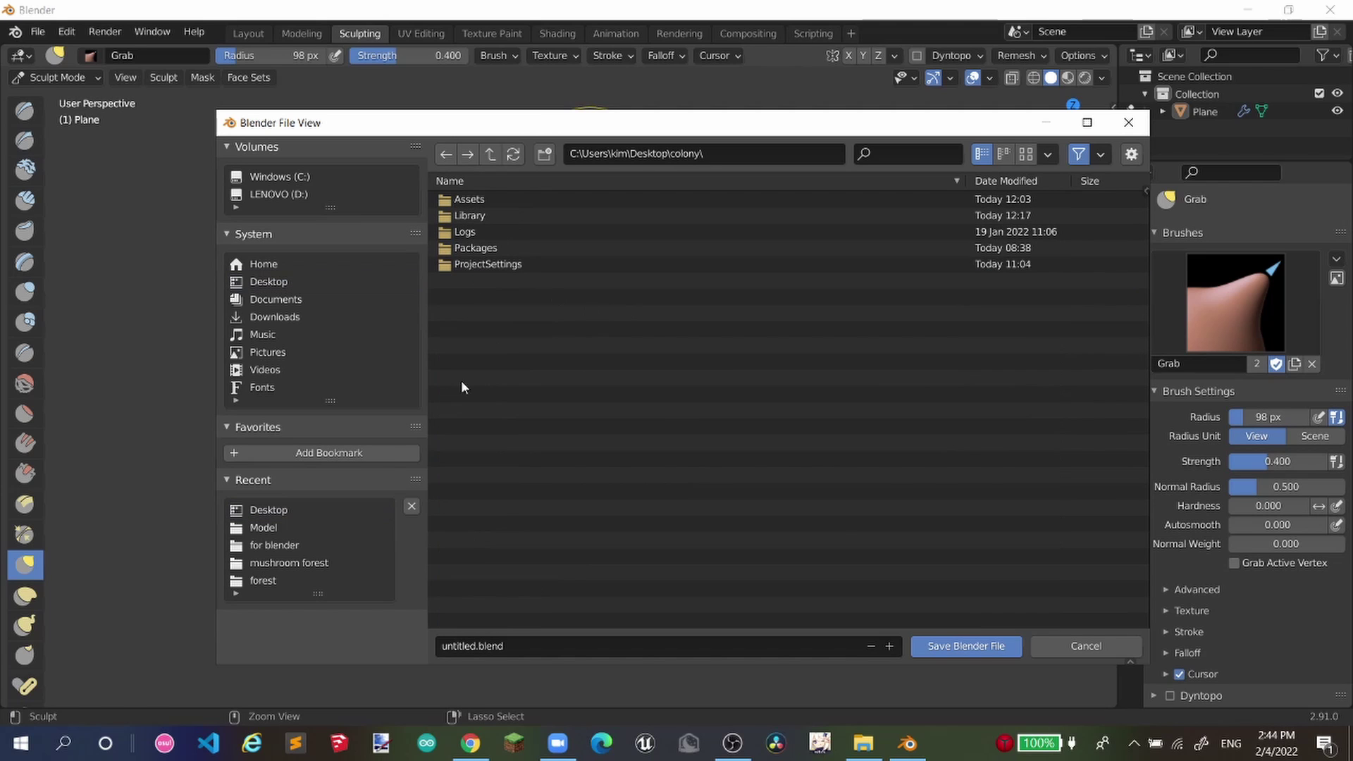
{"action": "double_click", "coordinate": [468, 200]}
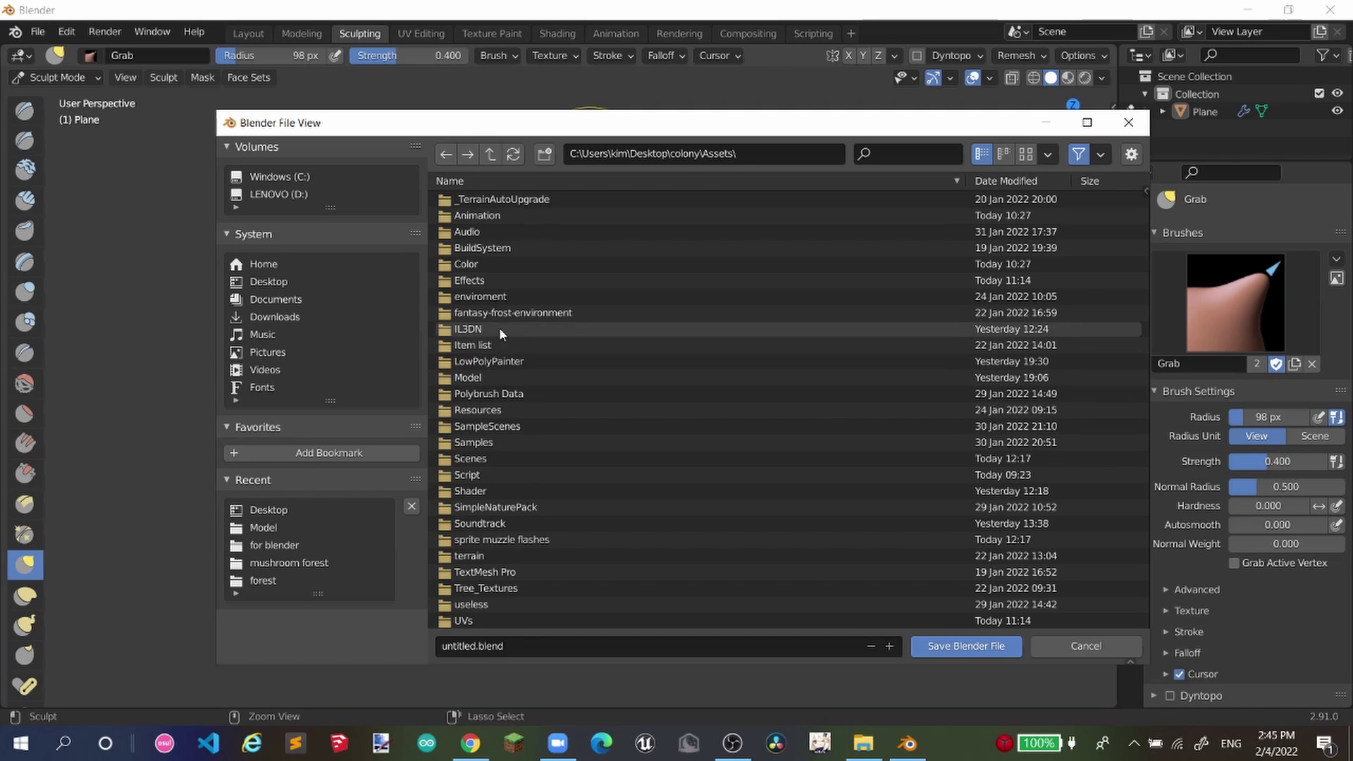
{"action": "left_click", "coordinate": [470, 381]}
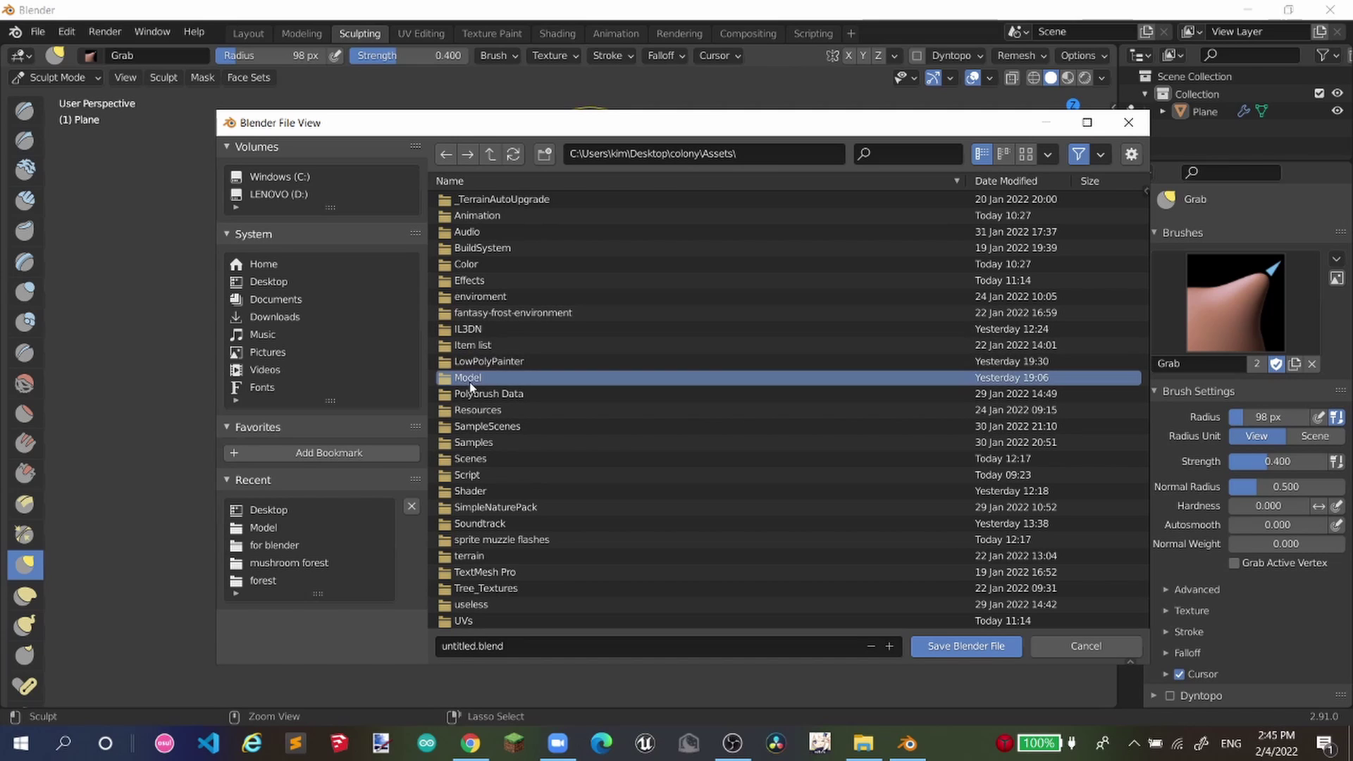
{"action": "left_click", "coordinate": [520, 644]}
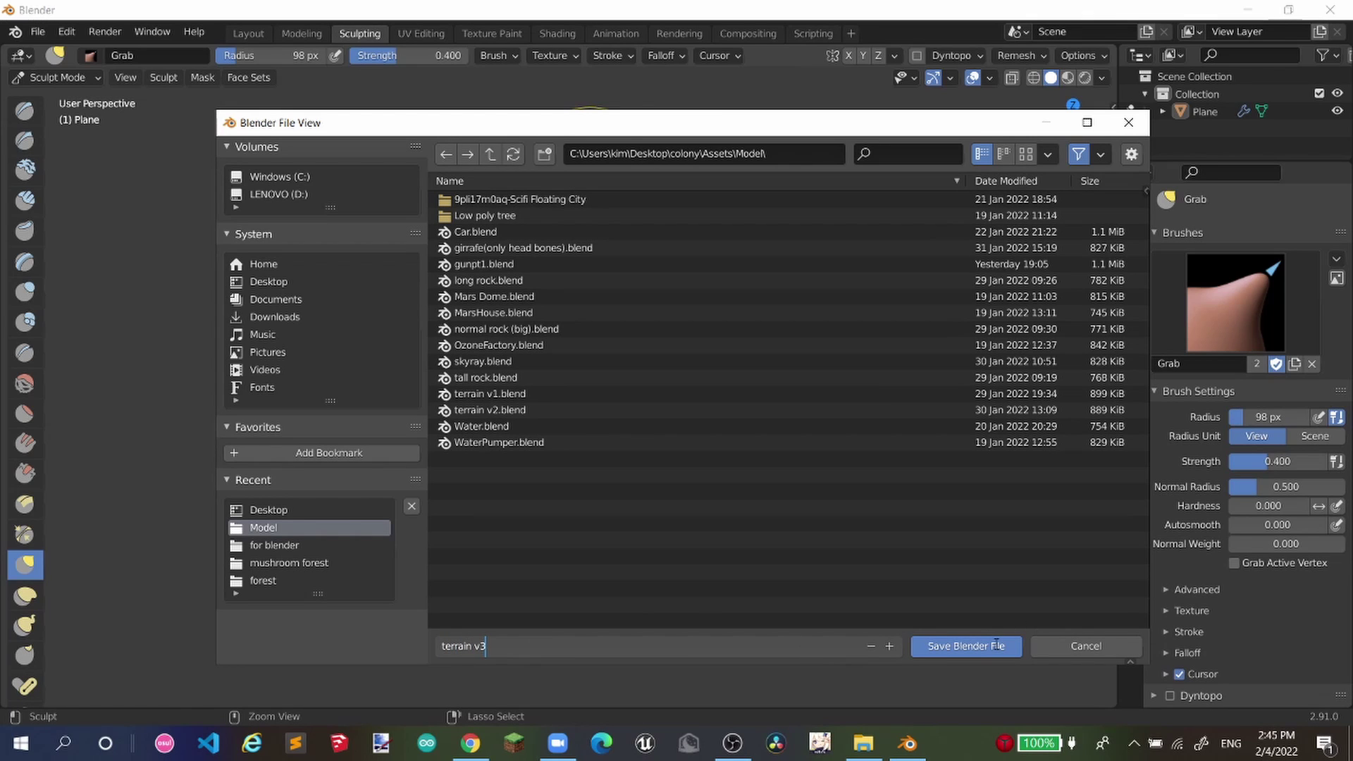
{"action": "left_click", "coordinate": [937, 646]}
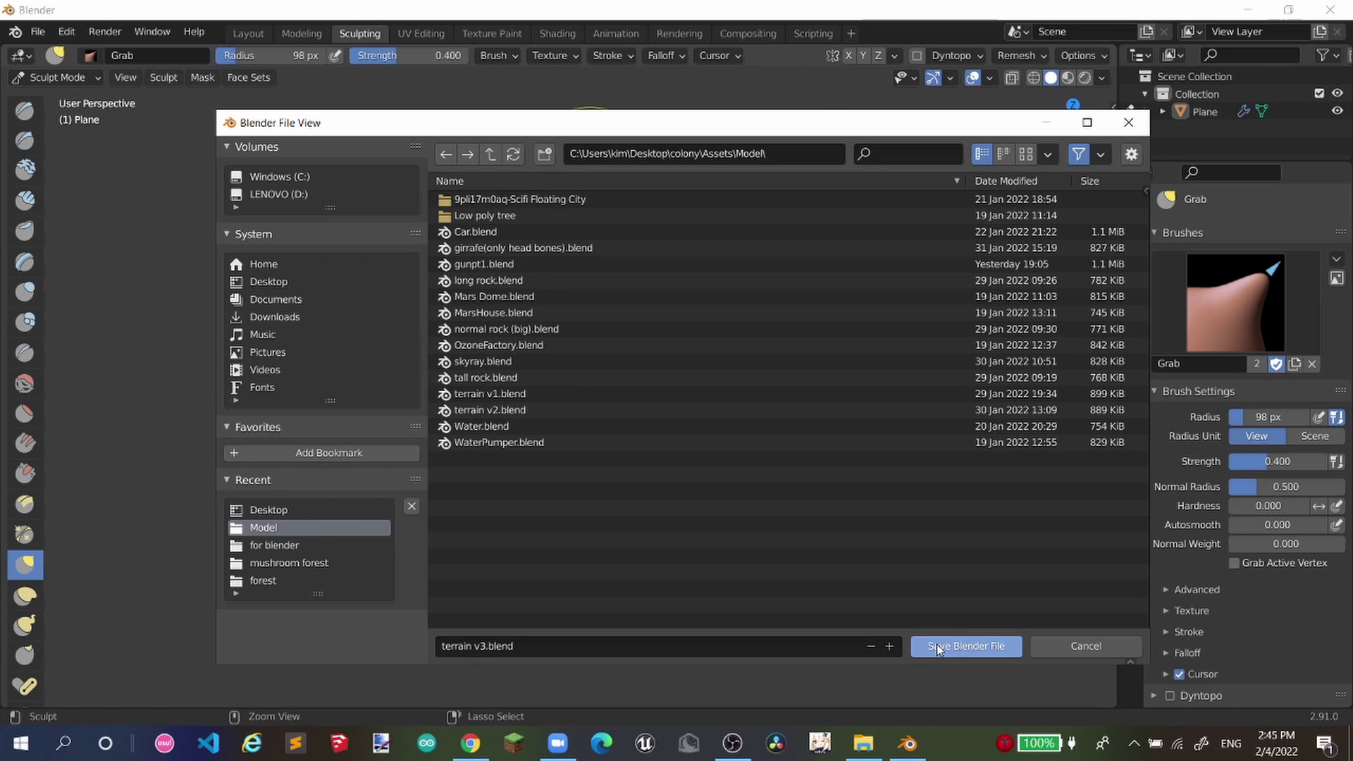
{"action": "left_click", "coordinate": [965, 647]}
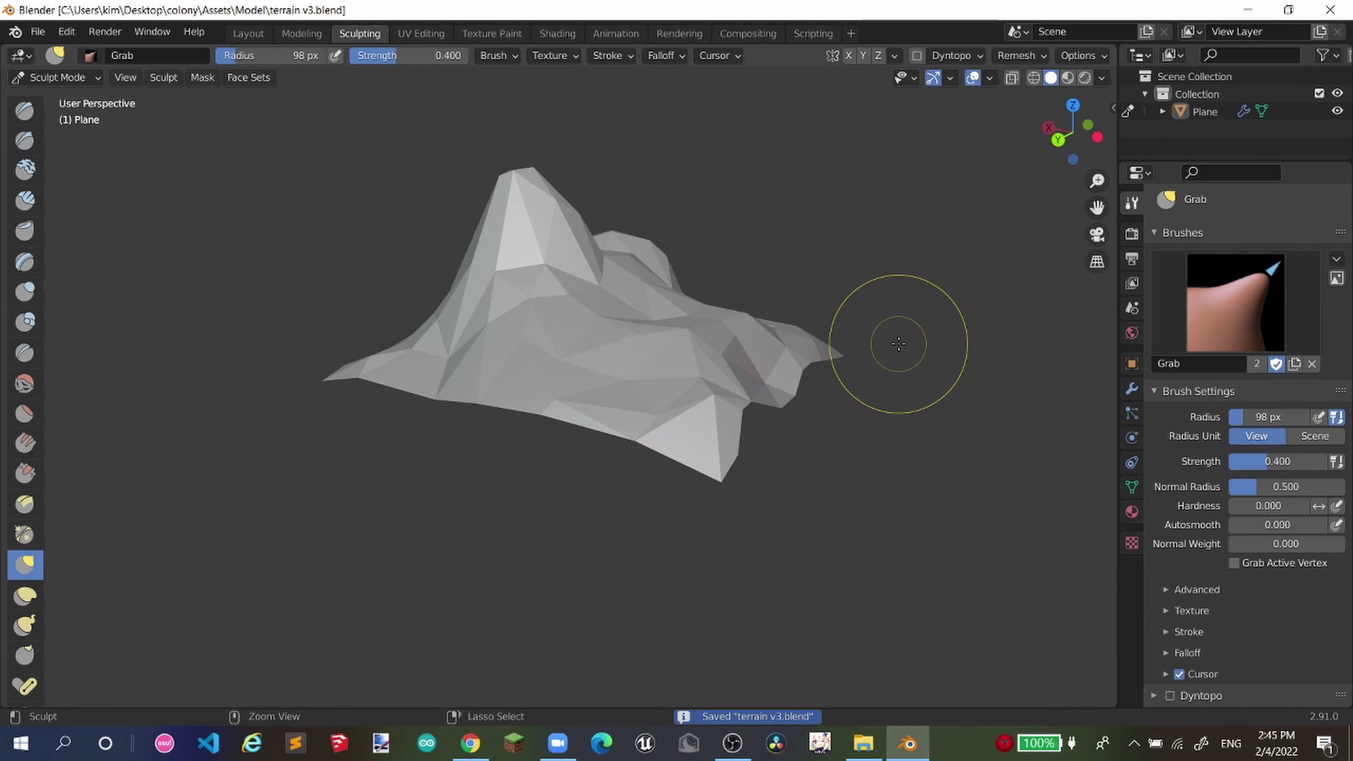
- Close Blender, switch to the colony project in Unity, and open its Assets/Model folder
{"action": "left_click", "coordinate": [1334, 8]}
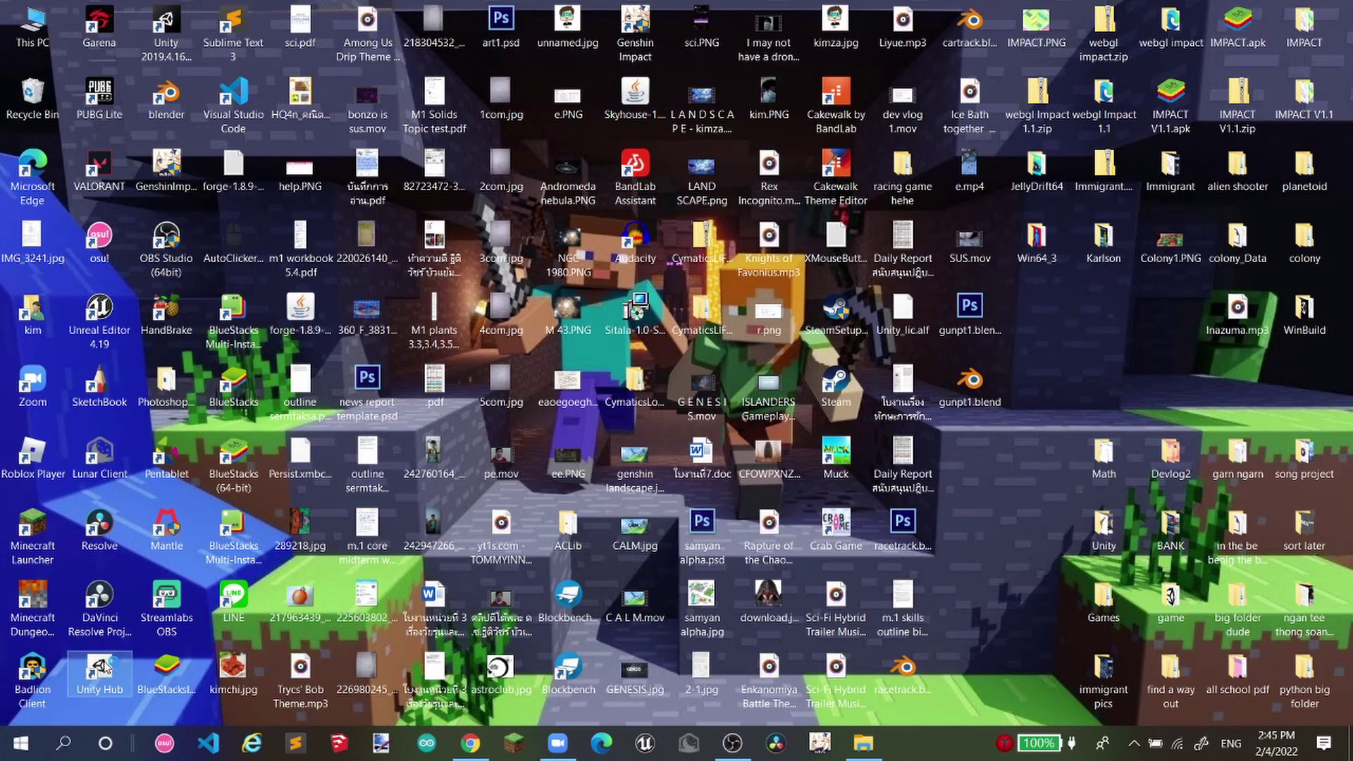
{"action": "mouse_move", "coordinate": [726, 744]}
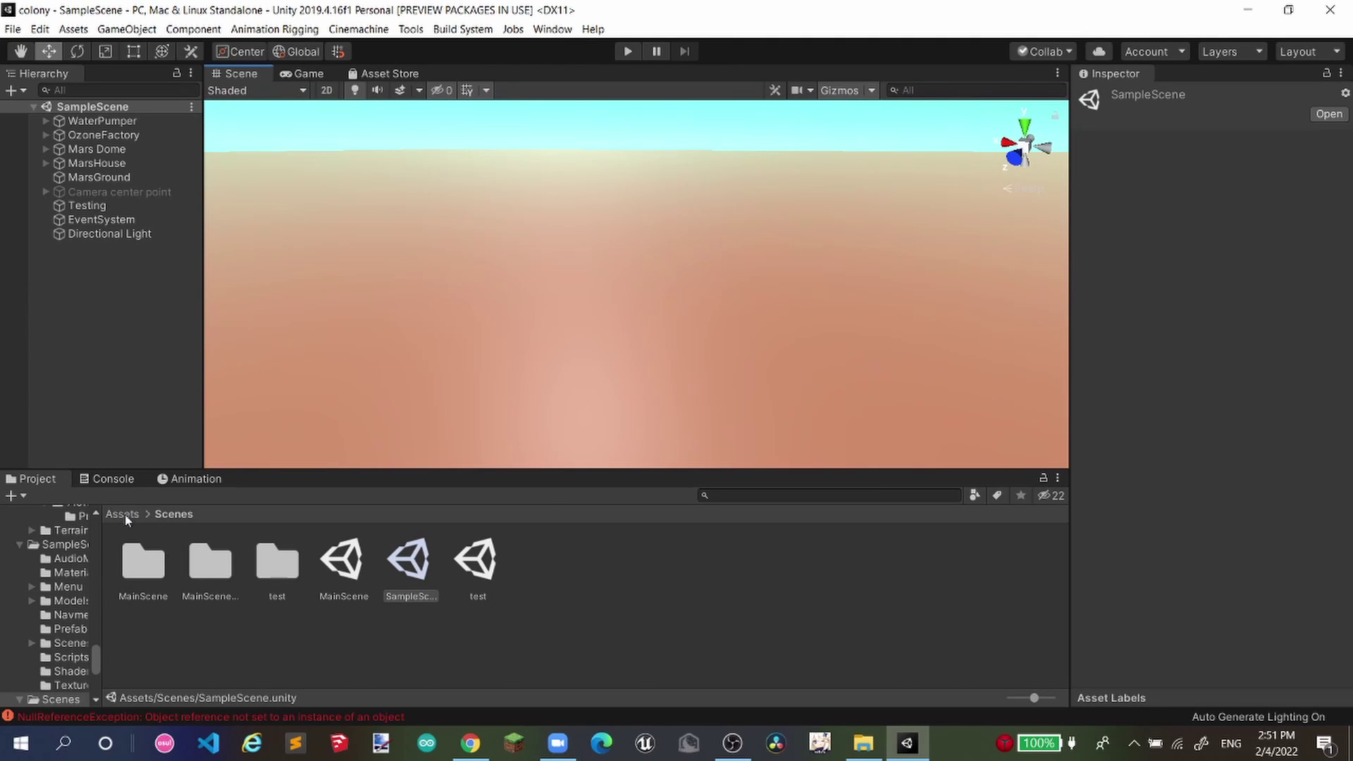
{"action": "left_click", "coordinate": [122, 514]}
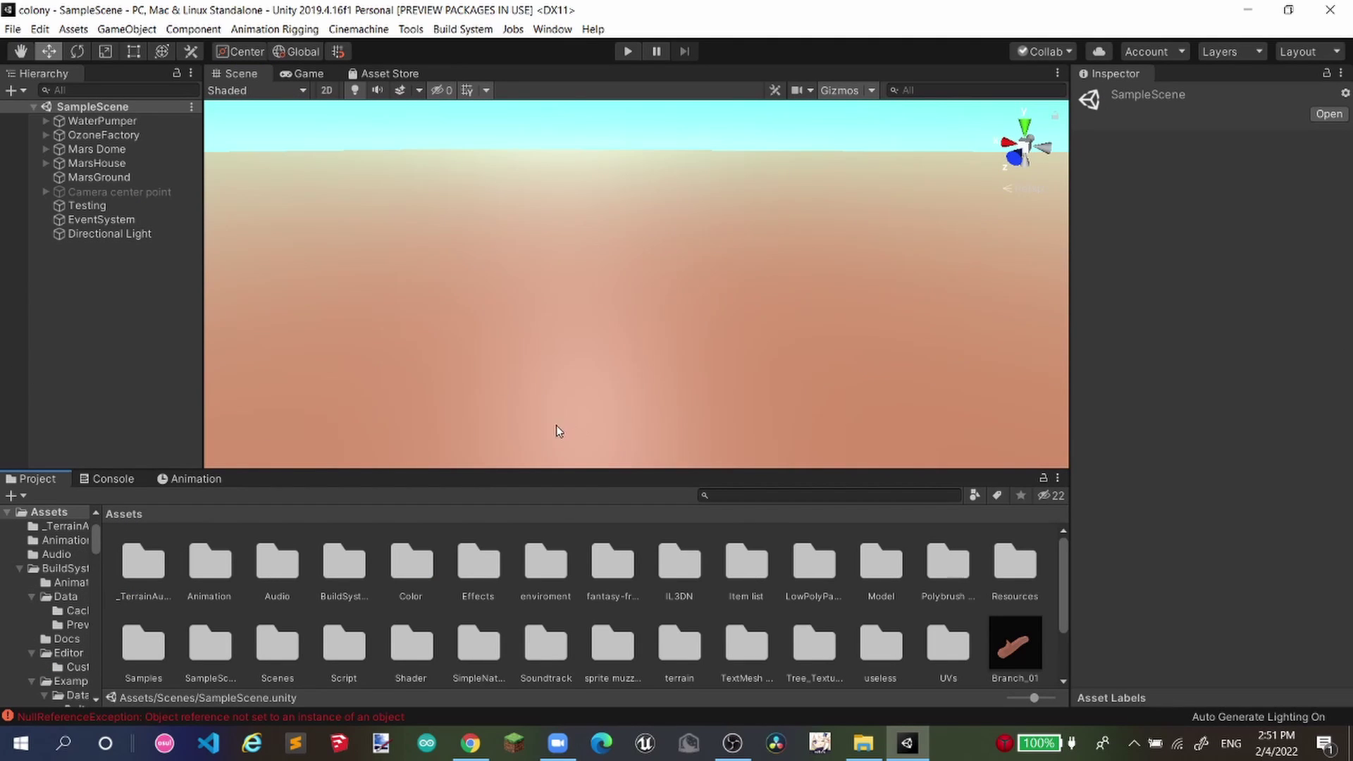
{"action": "double_click", "coordinate": [881, 562]}
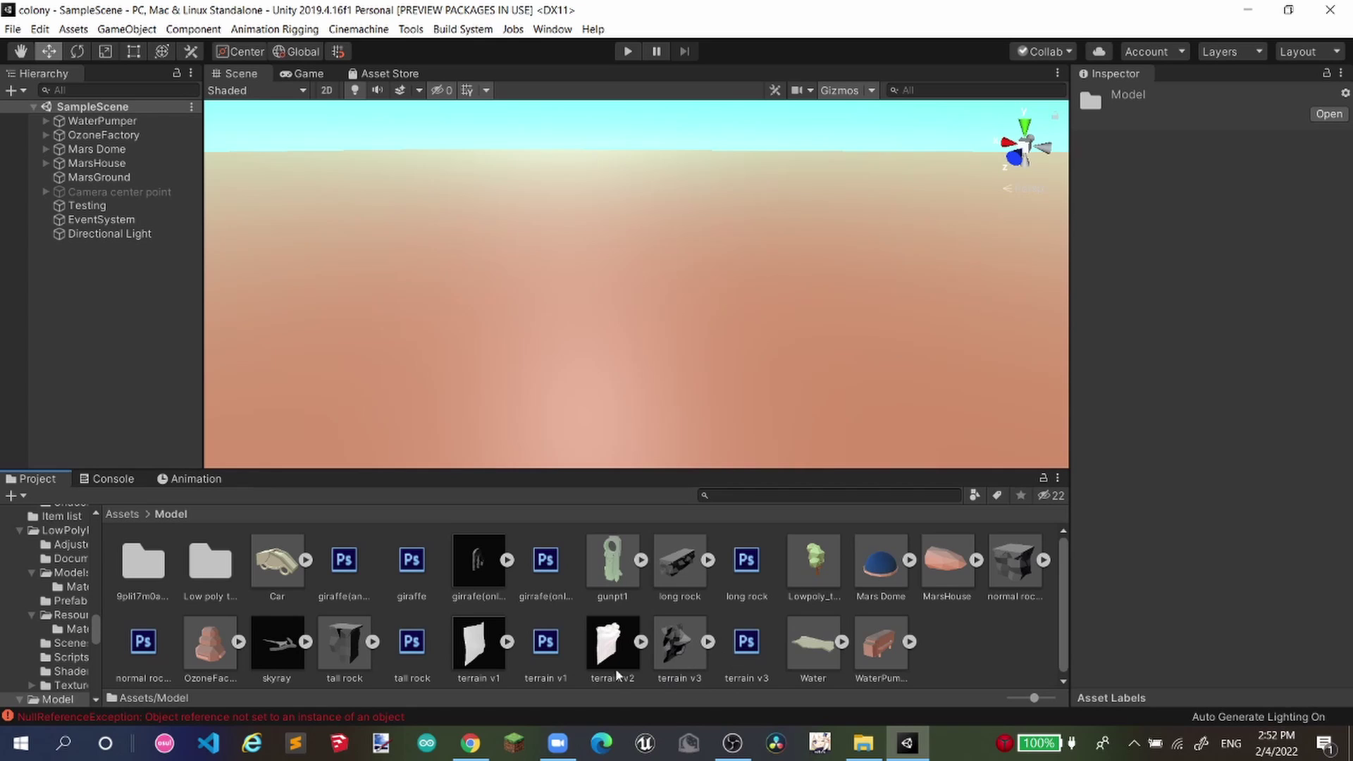
- Place the terrain v3 model in the SampleScene and unpack its prefab
{"action": "left_click_drag", "start_coordinate": [687, 646], "coordinate": [605, 206]}
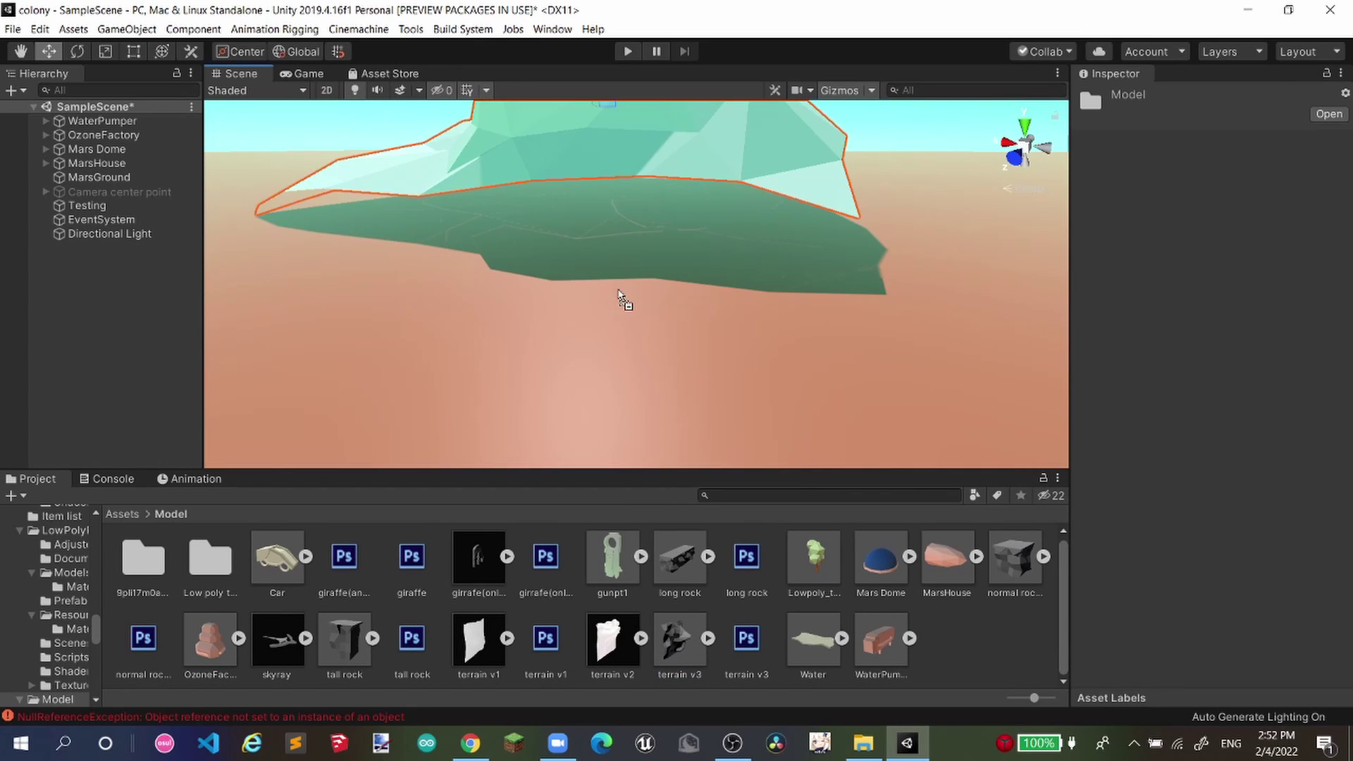
{"action": "right_click_drag", "start_coordinate": [623, 297], "coordinate": [568, 143]}
{"action": "left_click_drag", "start_coordinate": [569, 143], "coordinate": [1136, 224], "text": "alt"}
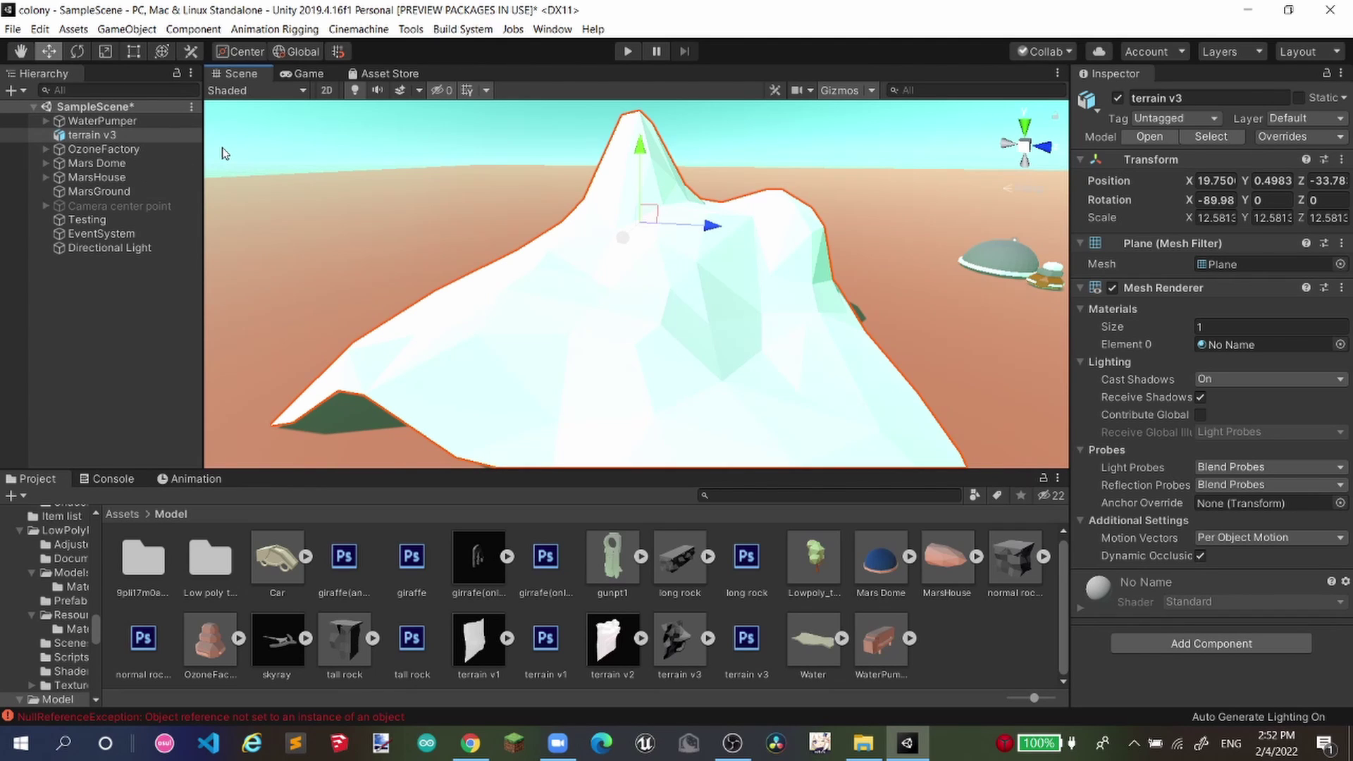
{"action": "right_click", "coordinate": [100, 137]}
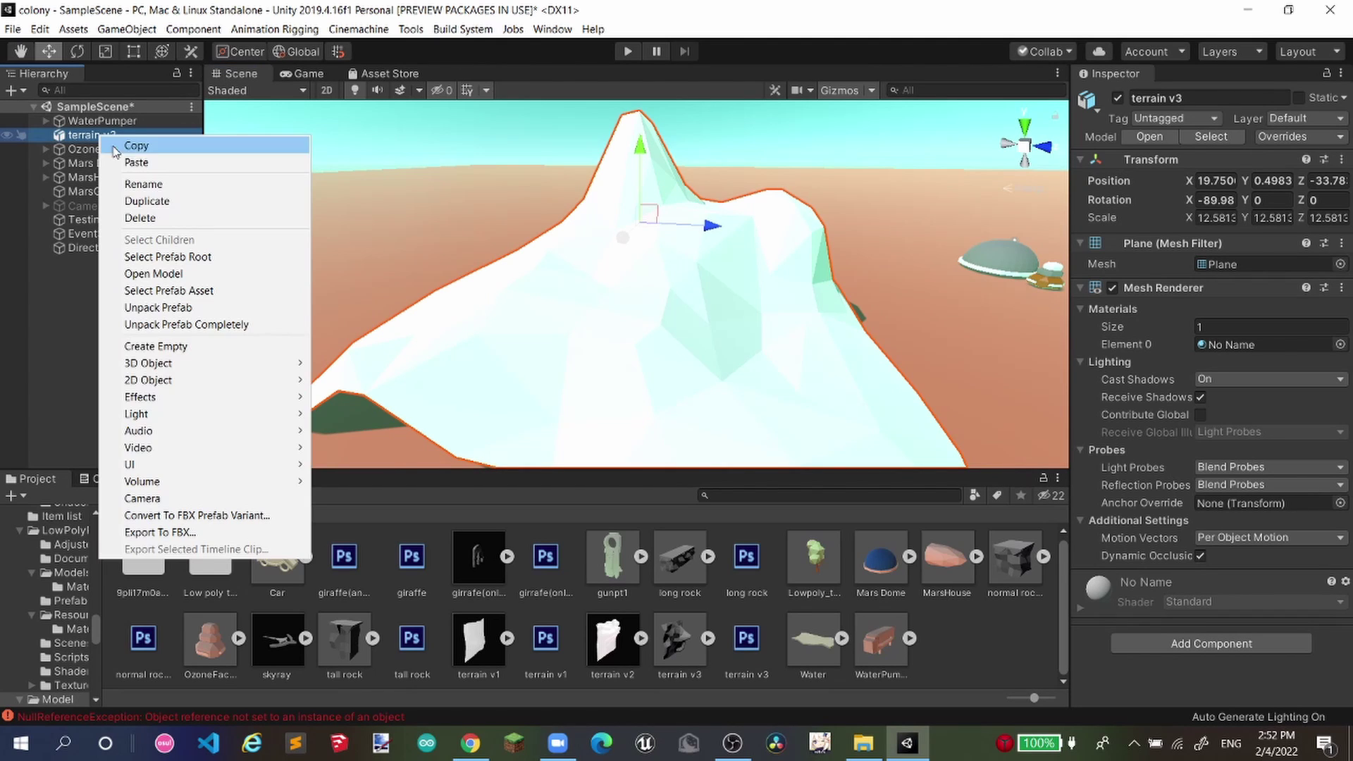
{"action": "left_click", "coordinate": [172, 310]}
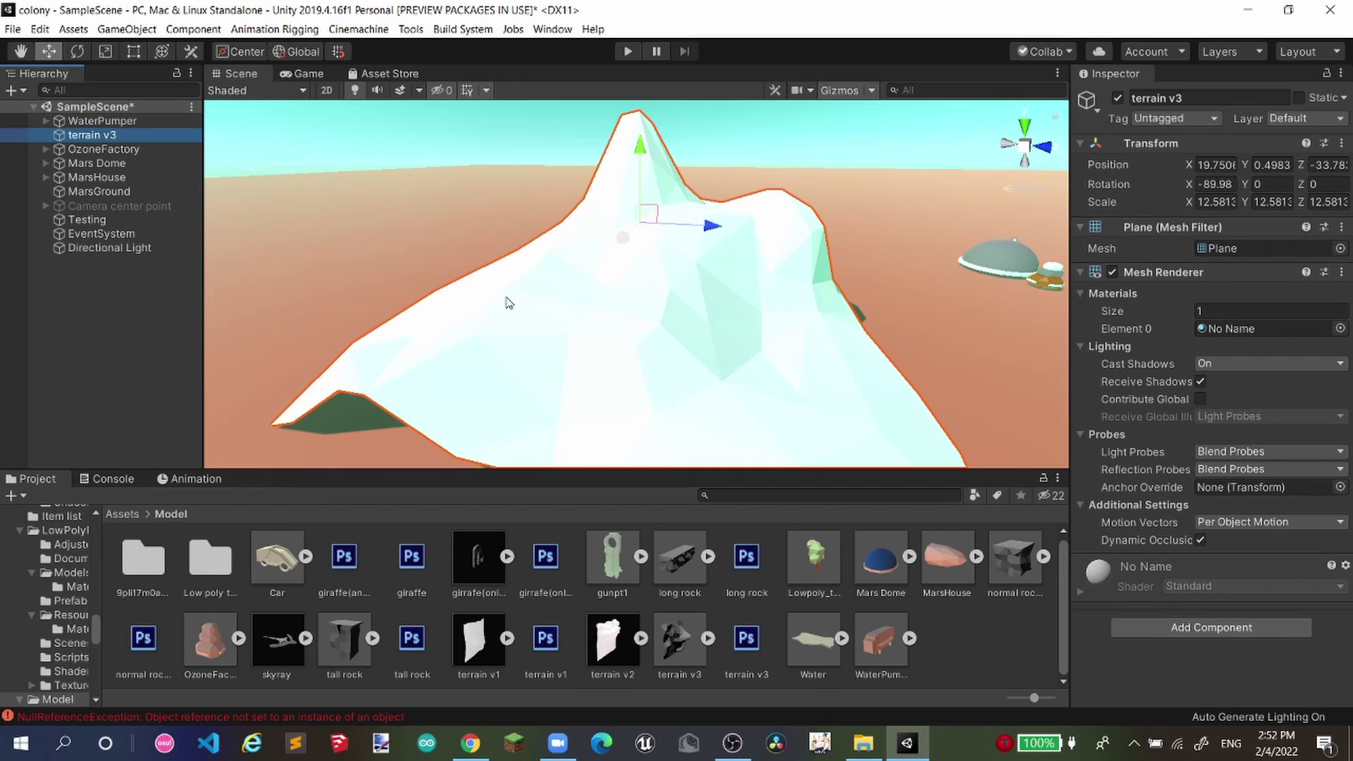
- Move terrain v3 along Z to about -42.2 and scale it uniformly to about 58.4
{"action": "left_click_drag", "start_coordinate": [711, 352], "coordinate": [546, 227], "text": "alt"}
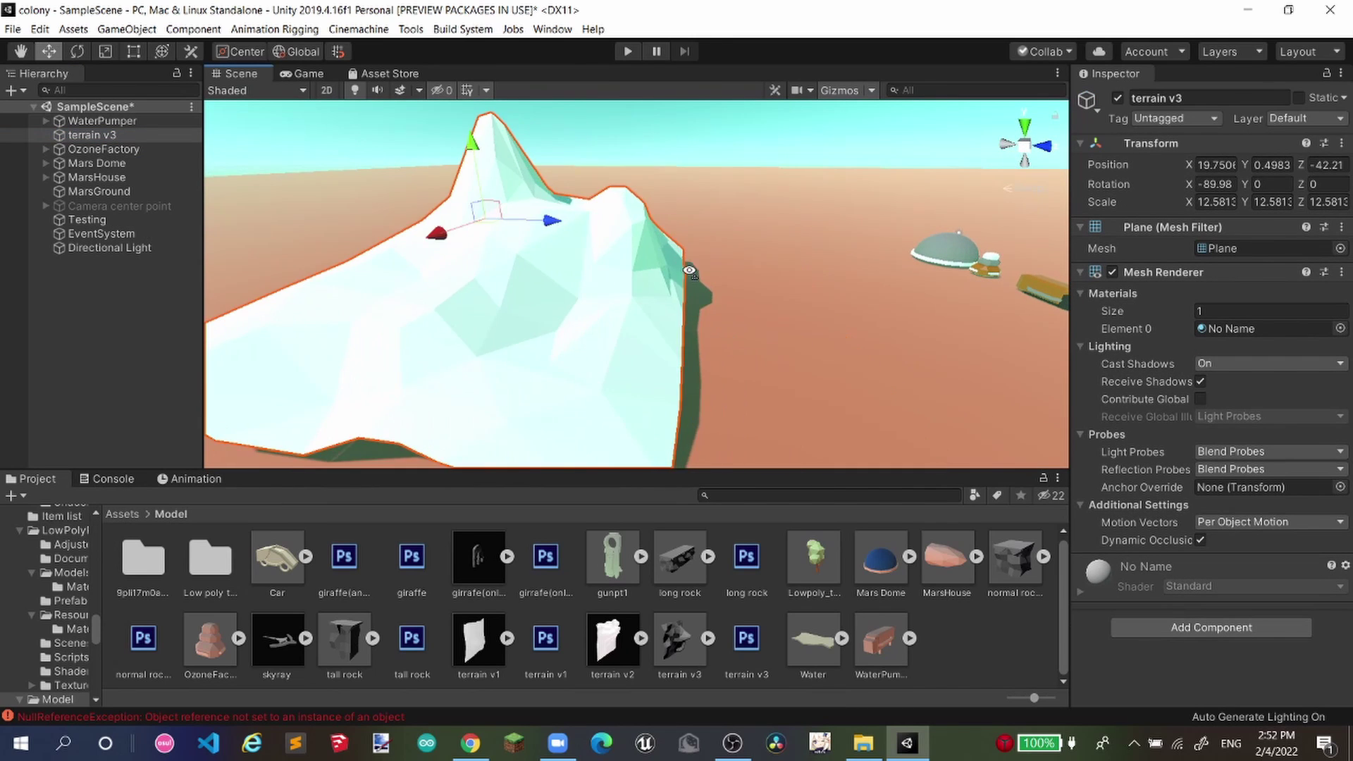
{"action": "right_click_drag", "start_coordinate": [546, 227], "coordinate": [351, 167]}
{"action": "left_click", "coordinate": [104, 58]}
{"action": "right_click_drag", "start_coordinate": [500, 219], "coordinate": [604, 272]}
{"action": "left_click_drag", "start_coordinate": [613, 197], "coordinate": [1057, 219]}
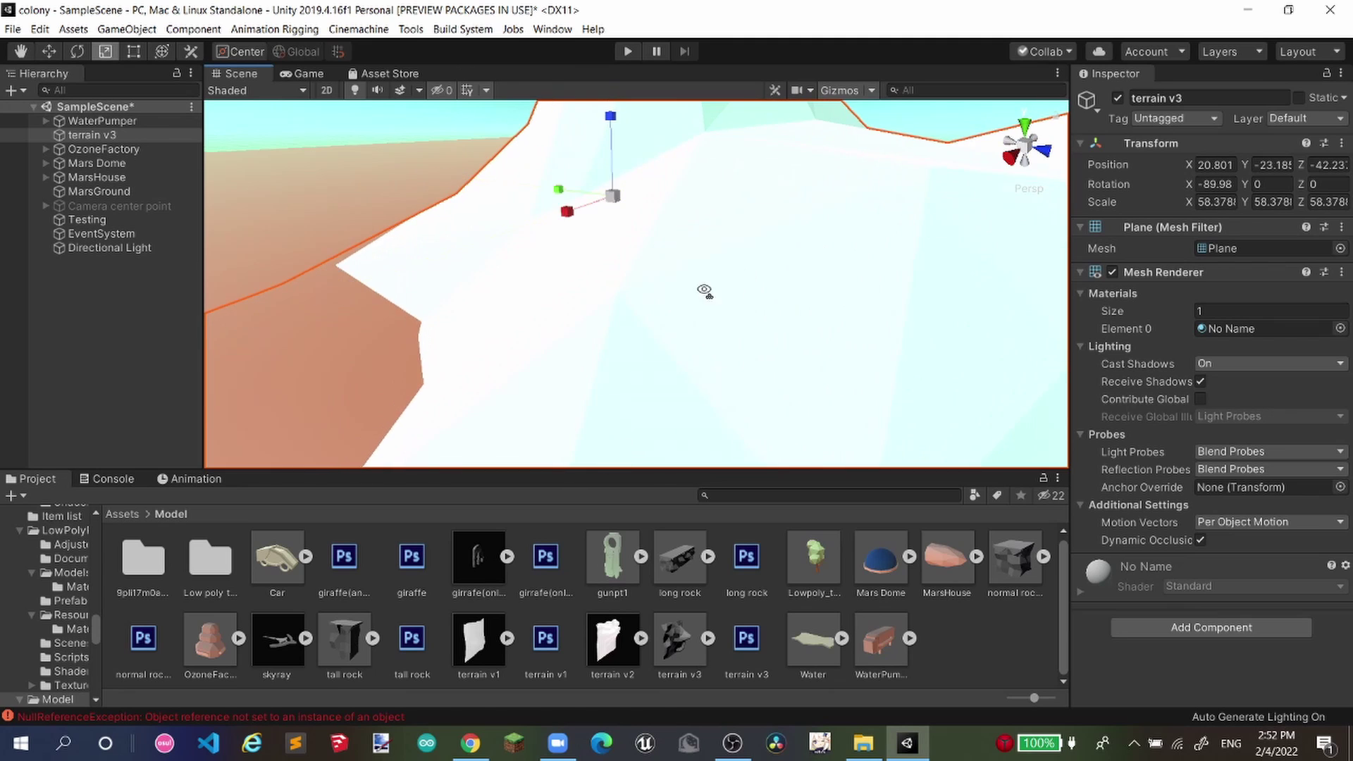
{"action": "right_click_drag", "start_coordinate": [706, 292], "coordinate": [817, 258]}
{"action": "scroll", "coordinate": [817, 258], "scroll_direction": "down", "scroll_amount": 3}
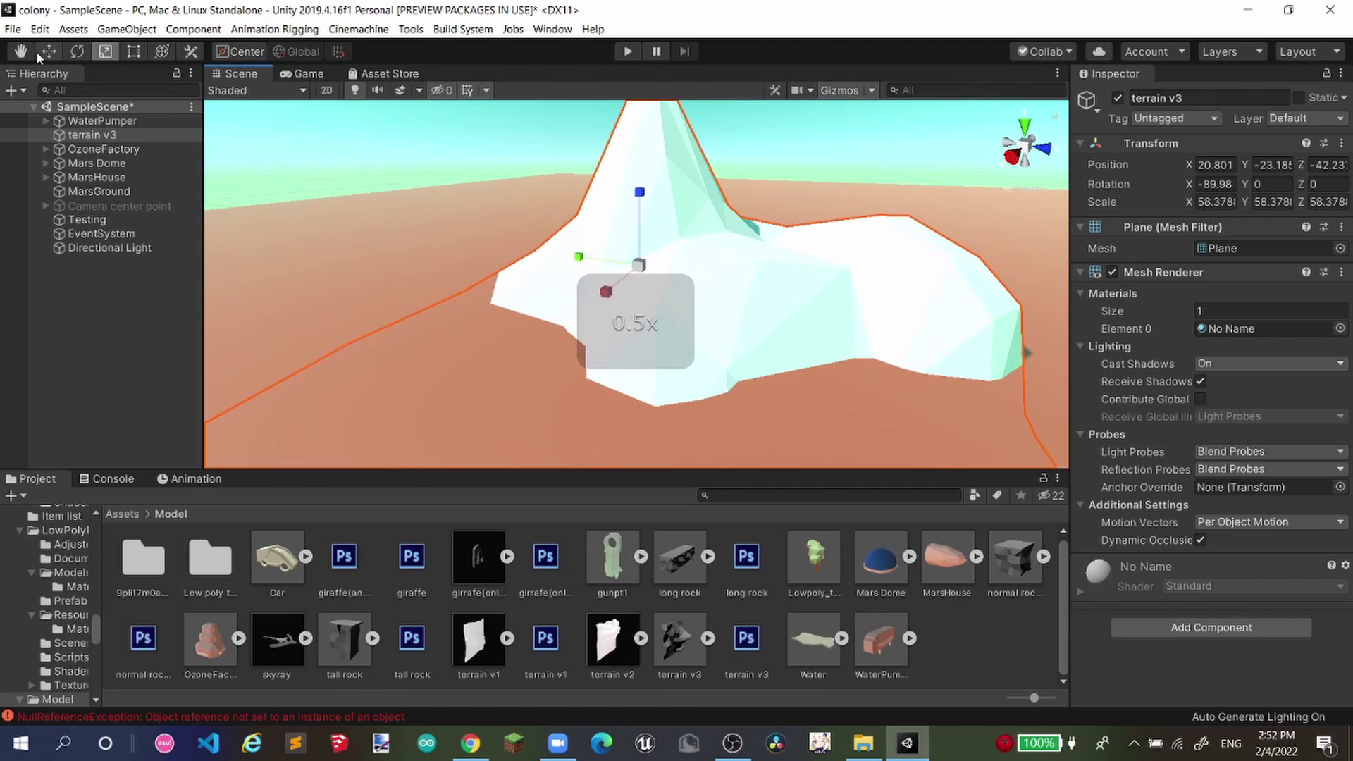
- Raise terrain v3 above the ground to a Y position of -8.6
{"action": "left_click", "coordinate": [45, 54]}
{"action": "left_click_drag", "start_coordinate": [644, 201], "coordinate": [646, 118]}
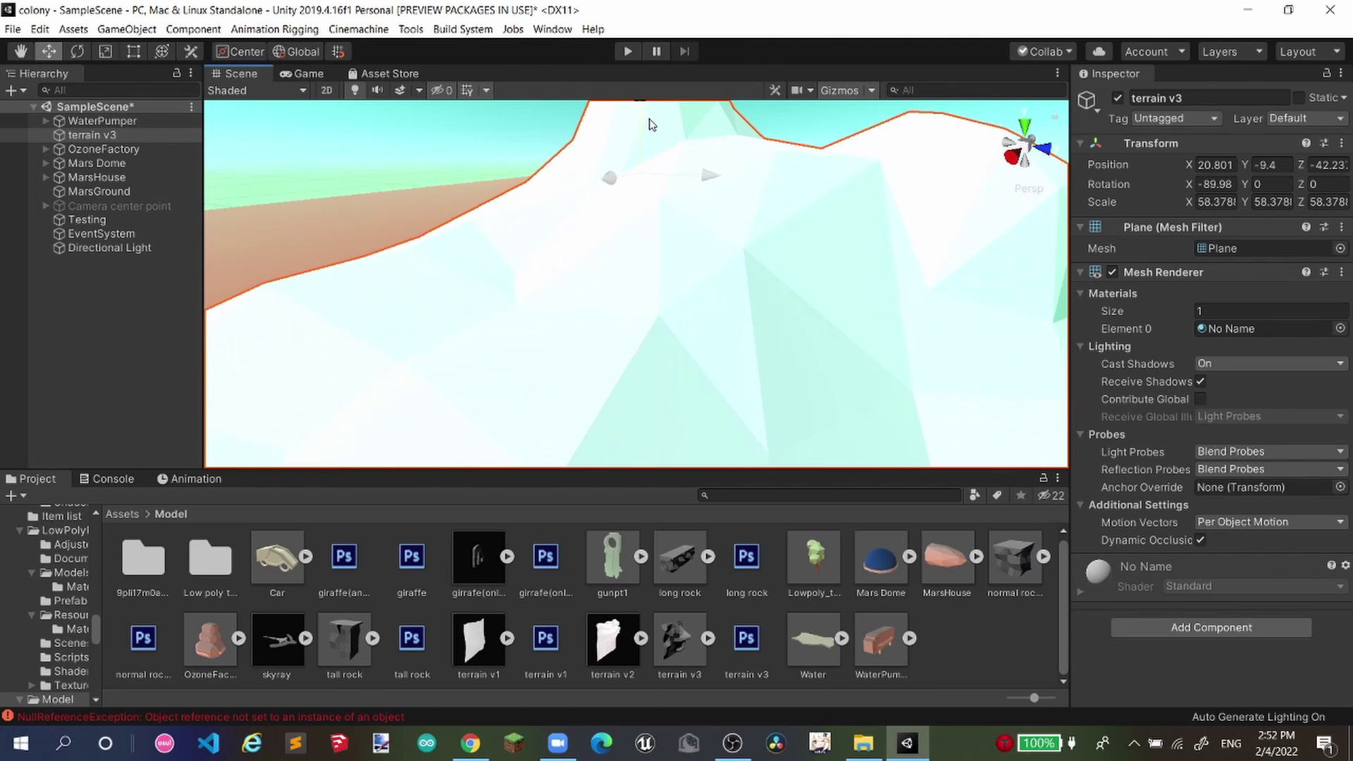
{"action": "right_click_drag", "start_coordinate": [647, 120], "coordinate": [665, 225]}
{"action": "key", "text": "s"}
- Open the Assets/Color folder and apply the bright green material to terrain v3
{"action": "left_click", "coordinate": [131, 514]}
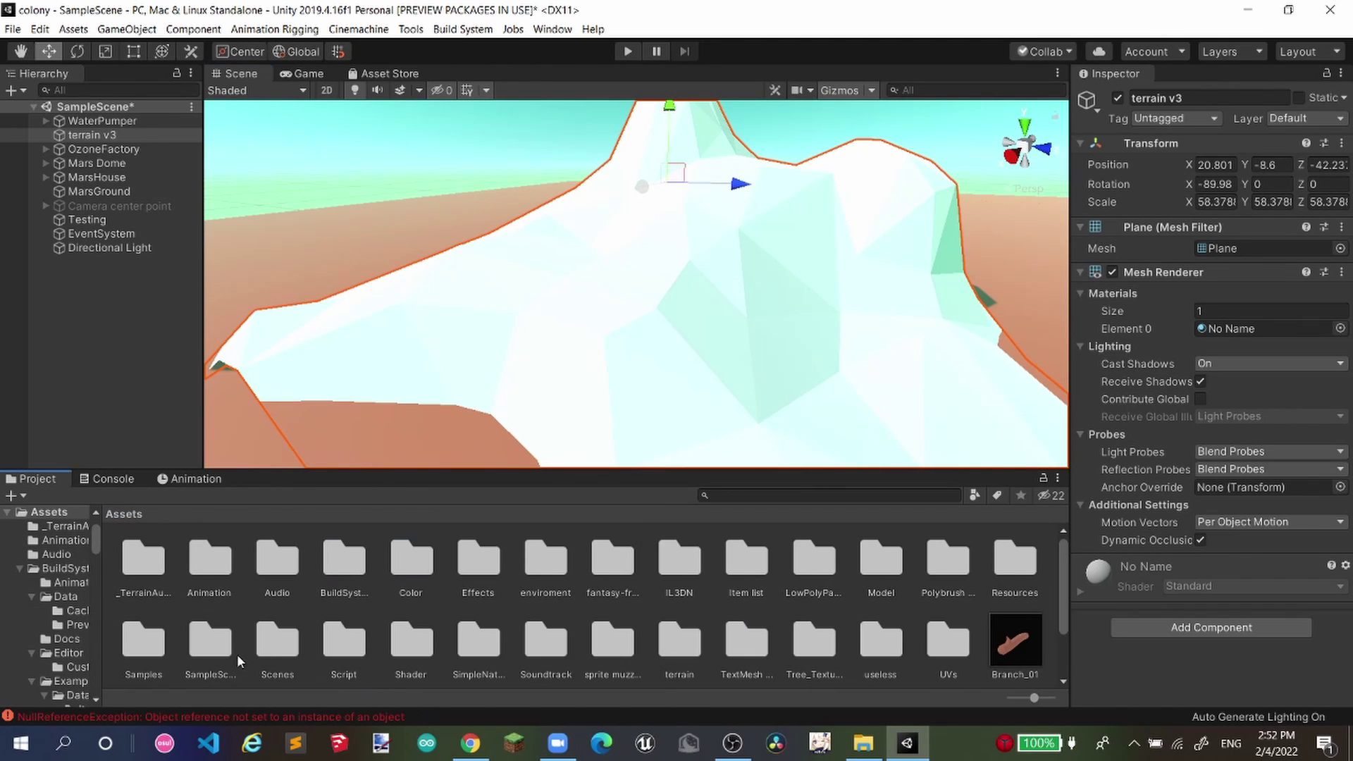
{"action": "double_click", "coordinate": [431, 574]}
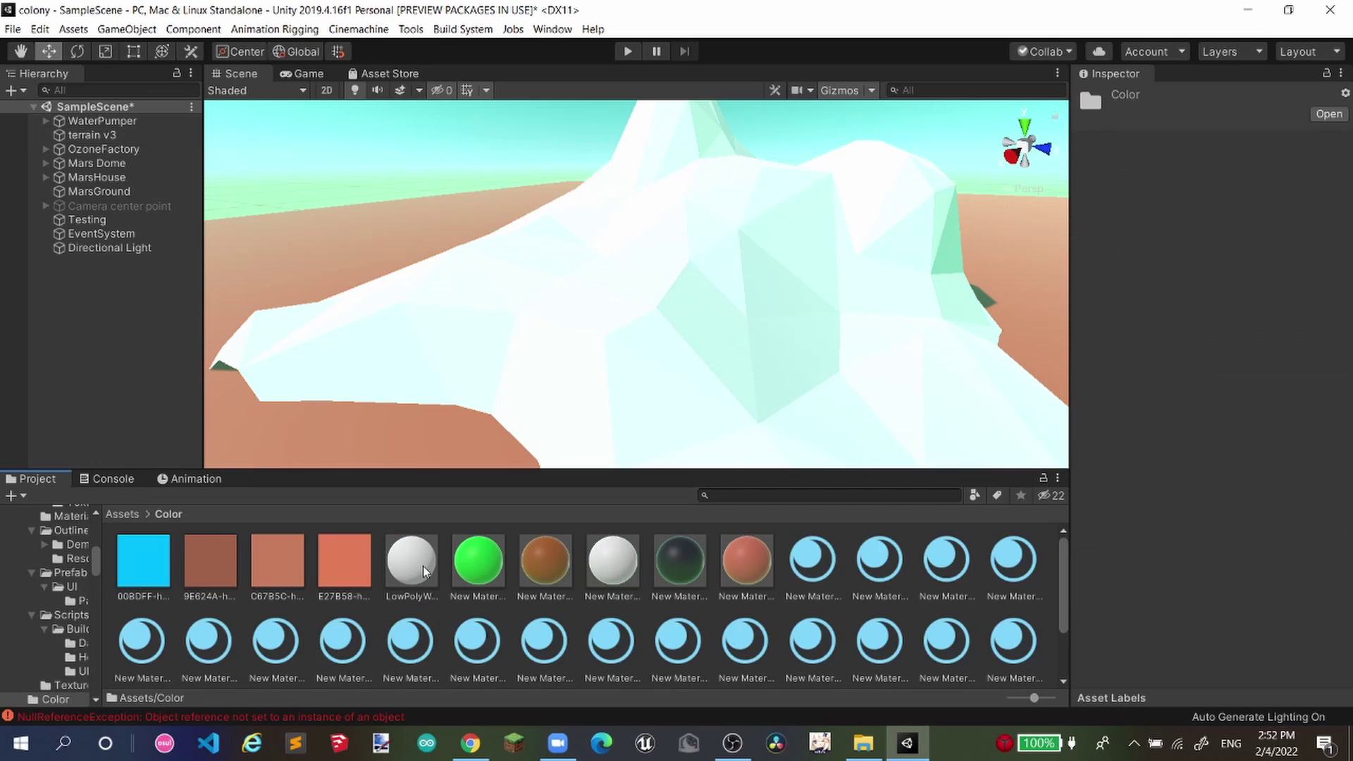
{"action": "left_click_drag", "start_coordinate": [479, 562], "coordinate": [634, 287]}
{"action": "left_click_drag", "start_coordinate": [736, 381], "coordinate": [657, 317], "text": "alt"}
{"action": "scroll", "coordinate": [621, 572], "scroll_direction": "down", "scroll_amount": 2}
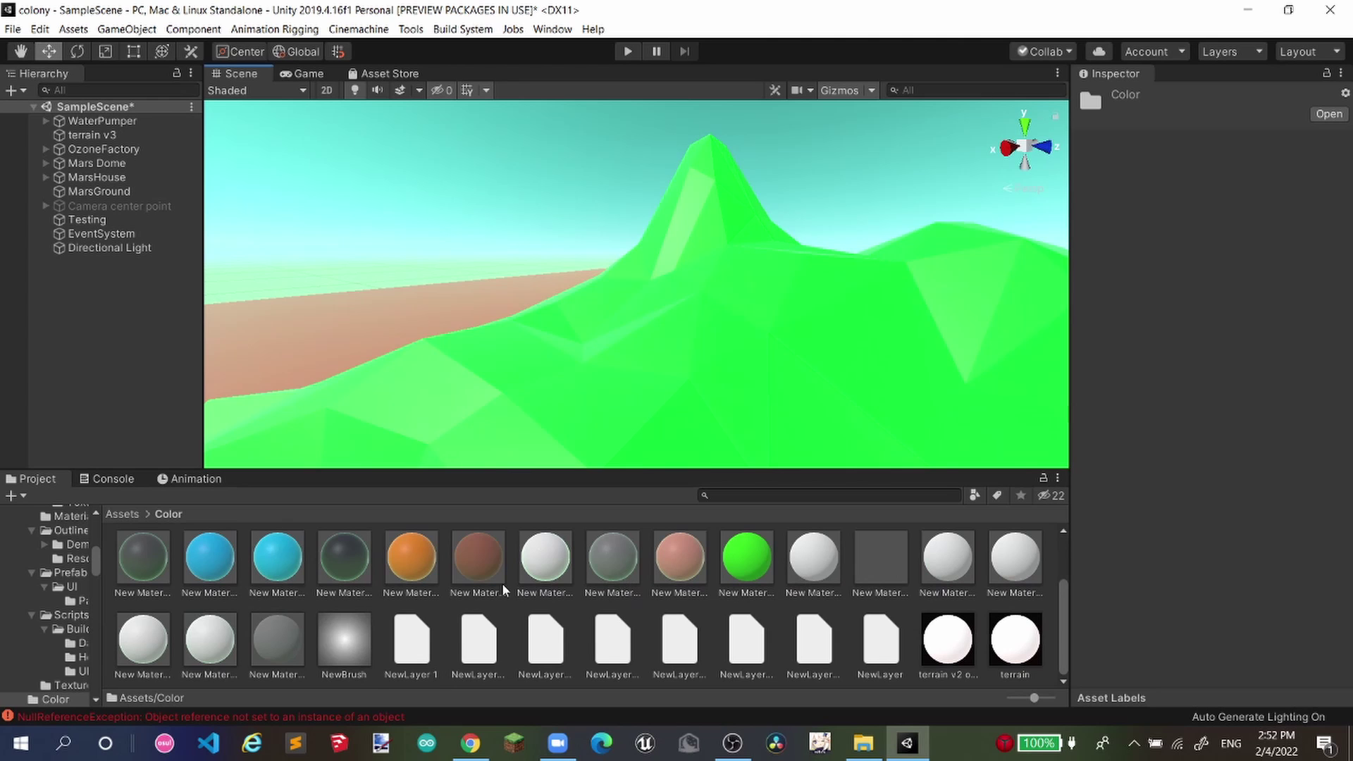
- Try a range of the folder's materials on terrain v3, including cyan, green, pink, gray, blue and white
{"action": "left_click_drag", "start_coordinate": [282, 557], "coordinate": [561, 432]}
{"action": "right_click_drag", "start_coordinate": [770, 296], "coordinate": [757, 326]}
{"action": "left_click_drag", "start_coordinate": [748, 562], "coordinate": [711, 375]}
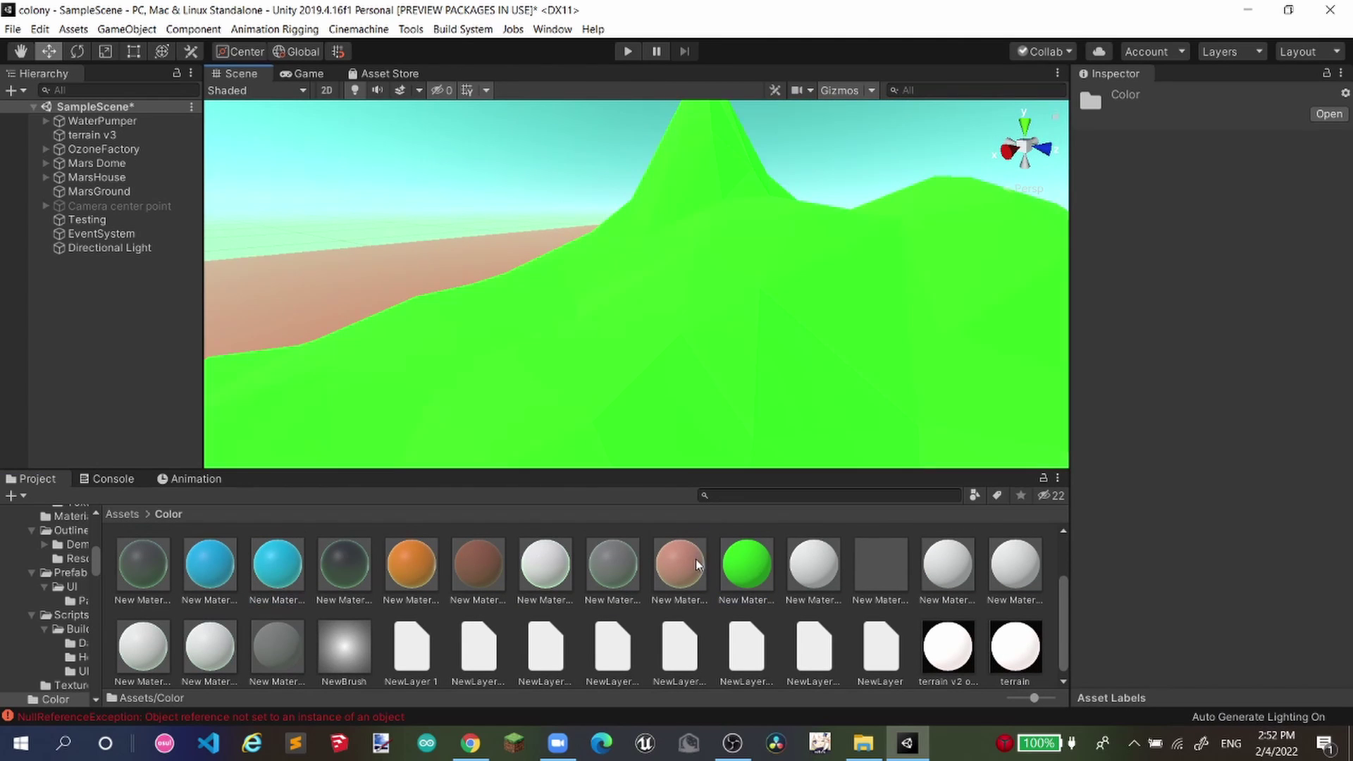
{"action": "left_click_drag", "start_coordinate": [694, 562], "coordinate": [690, 320]}
{"action": "left_click_drag", "start_coordinate": [617, 562], "coordinate": [662, 416]}
{"action": "left_click_drag", "start_coordinate": [556, 561], "coordinate": [608, 409]}
{"action": "left_click_drag", "start_coordinate": [188, 567], "coordinate": [444, 395]}
{"action": "left_click_drag", "start_coordinate": [282, 564], "coordinate": [773, 356]}
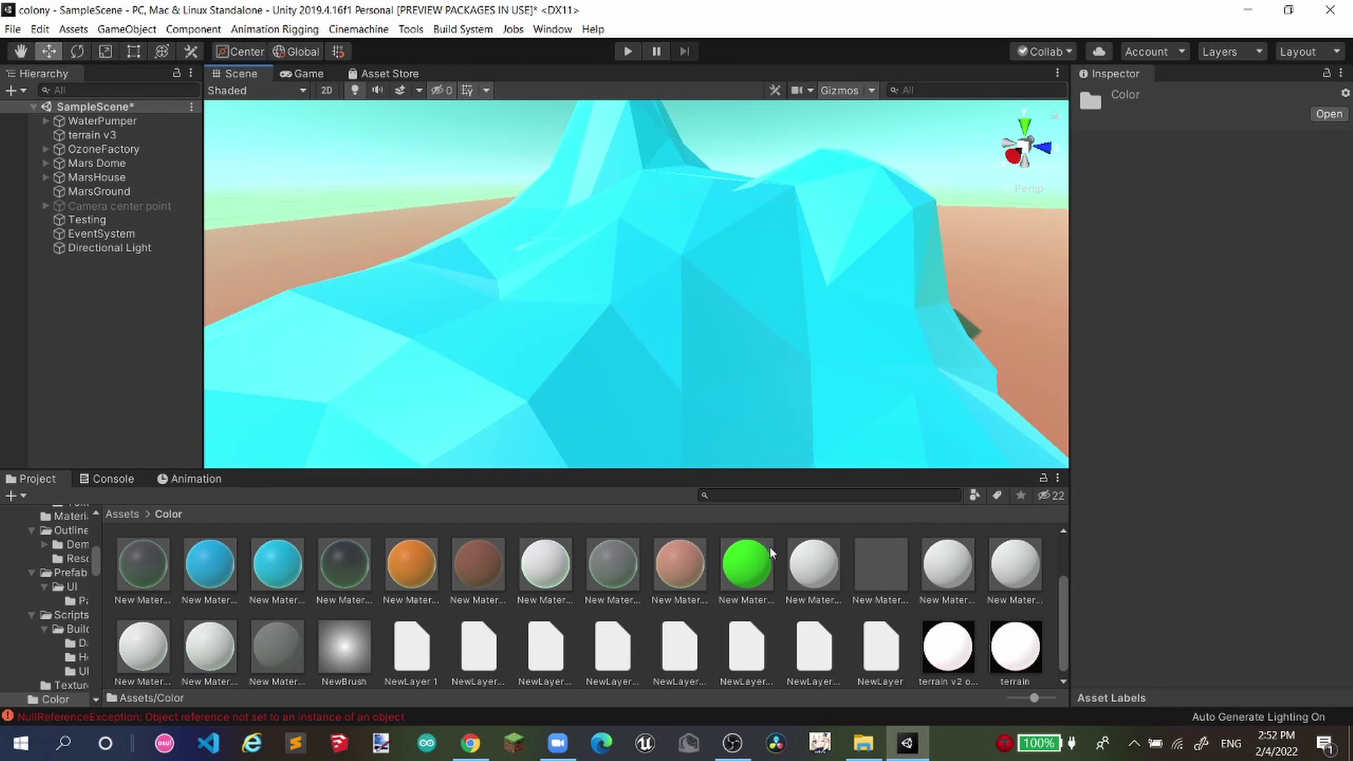
{"action": "left_click_drag", "start_coordinate": [807, 567], "coordinate": [855, 410]}
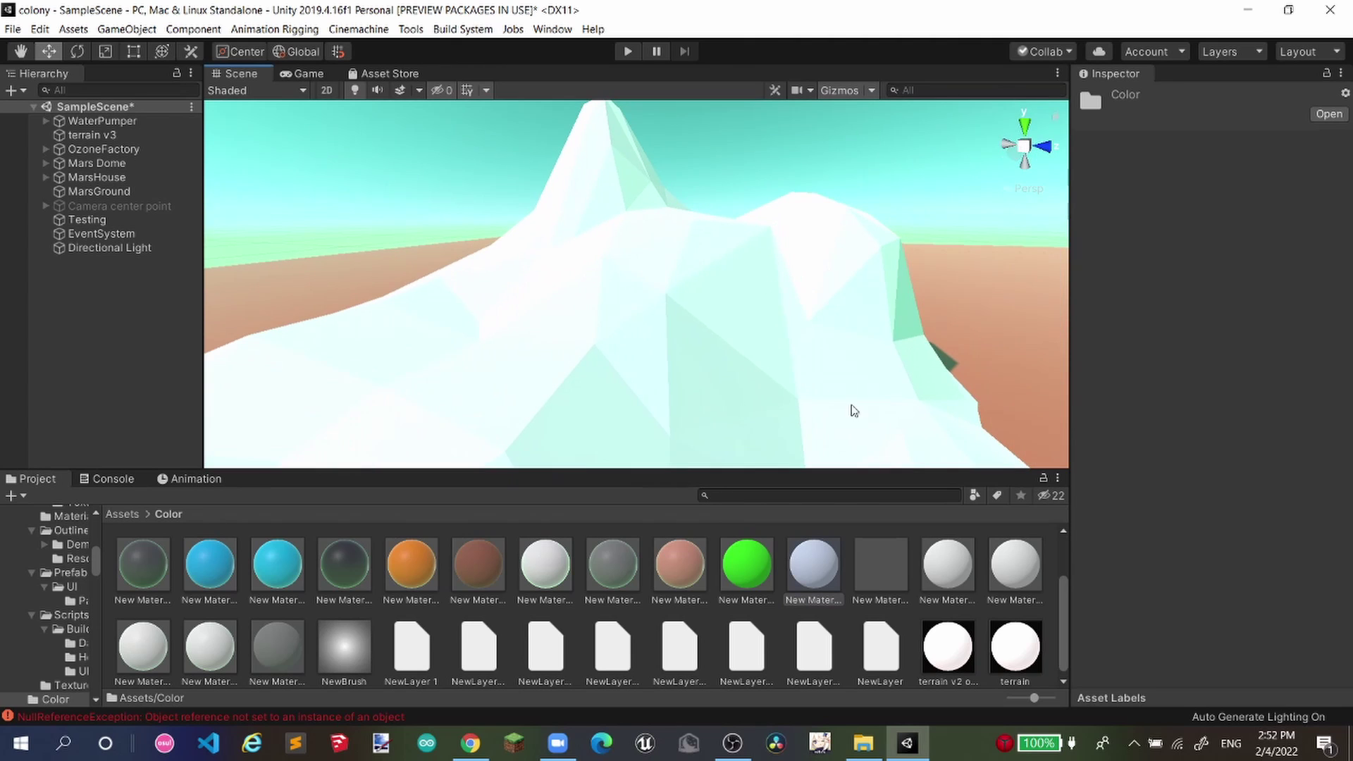
- Set the shader of New Material 23 to Polybrush/Standard Vertex Color
{"action": "scroll", "coordinate": [664, 664], "scroll_direction": "down", "scroll_amount": 1}
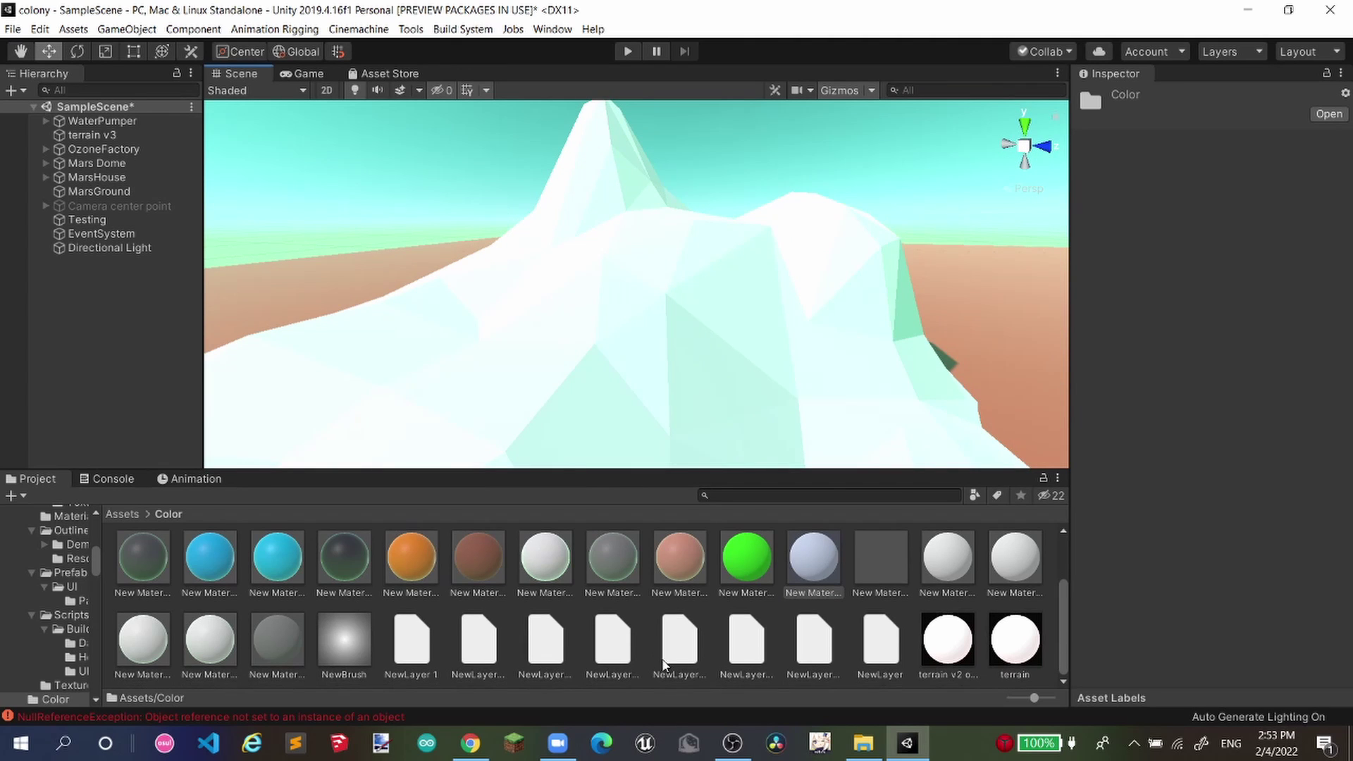
{"action": "left_click", "coordinate": [1011, 554]}
{"action": "scroll", "coordinate": [1011, 558], "scroll_direction": "up", "scroll_amount": 1}
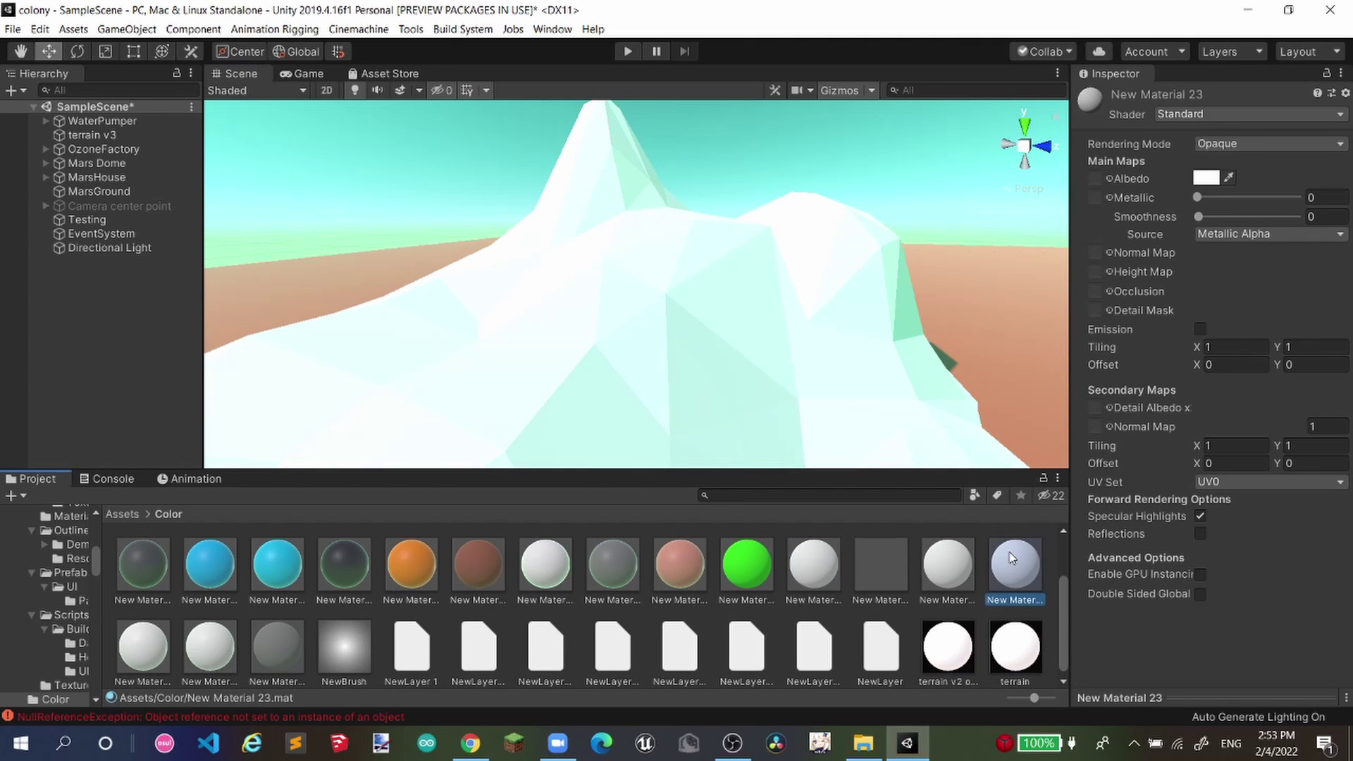
{"action": "left_click", "coordinate": [1196, 117]}
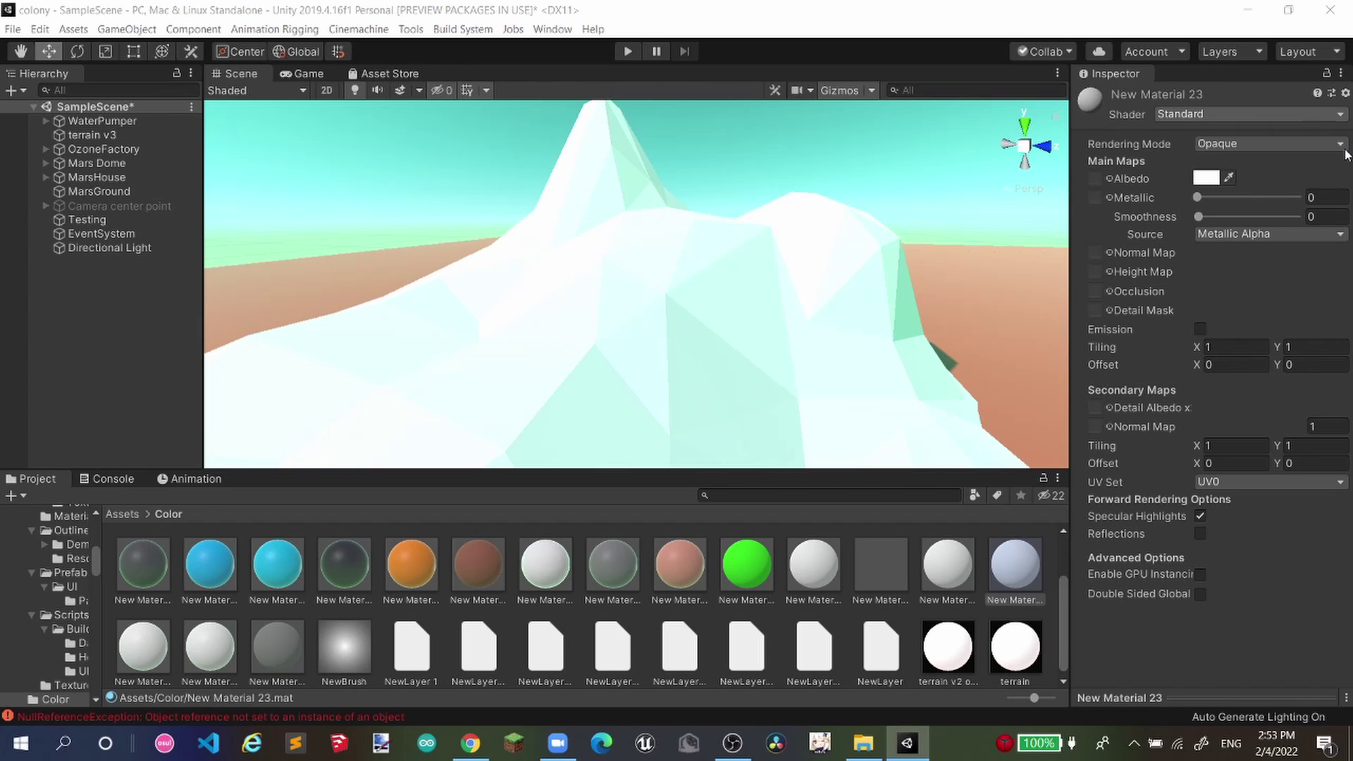
{"action": "left_click", "coordinate": [1340, 144]}
{"action": "left_click", "coordinate": [1346, 113]}
{"action": "left_click", "coordinate": [1333, 116]}
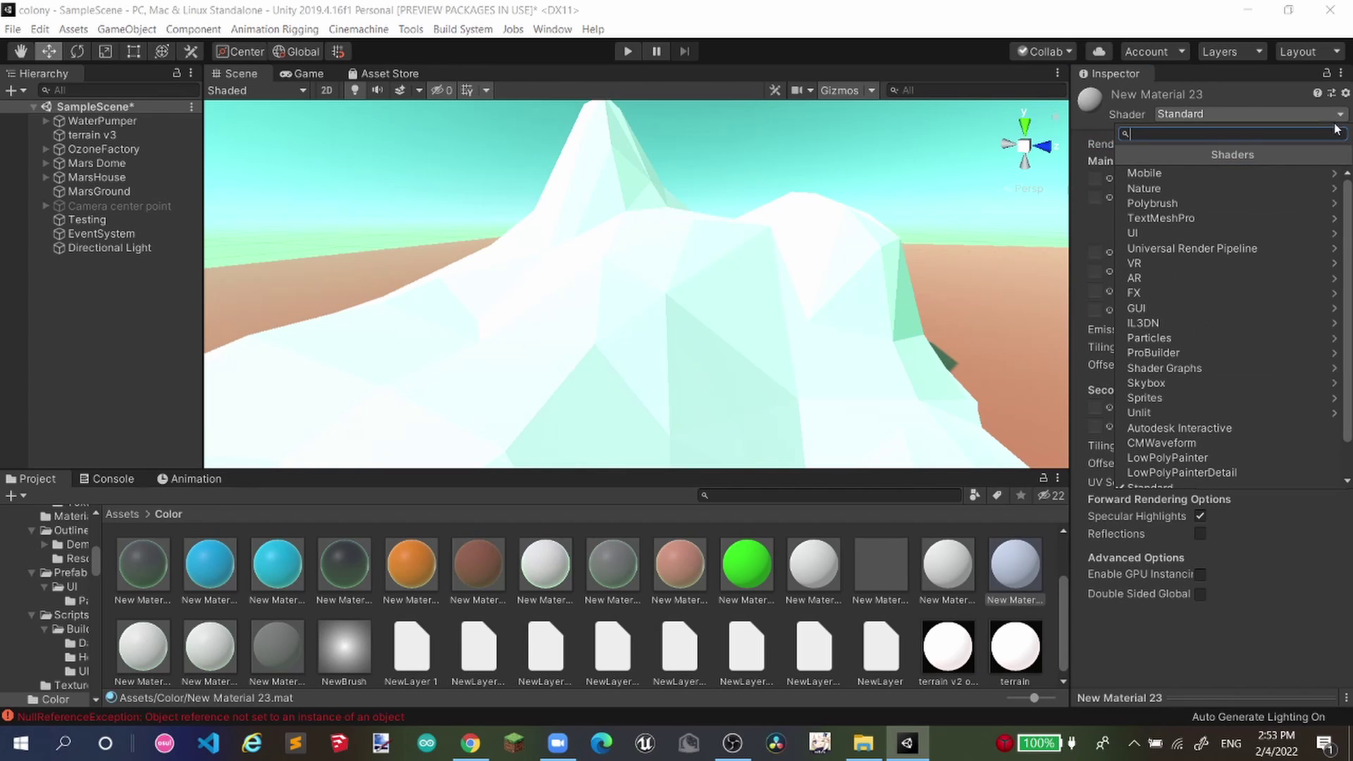
{"action": "left_click", "coordinate": [1203, 203]}
{"action": "left_click", "coordinate": [1198, 217]}
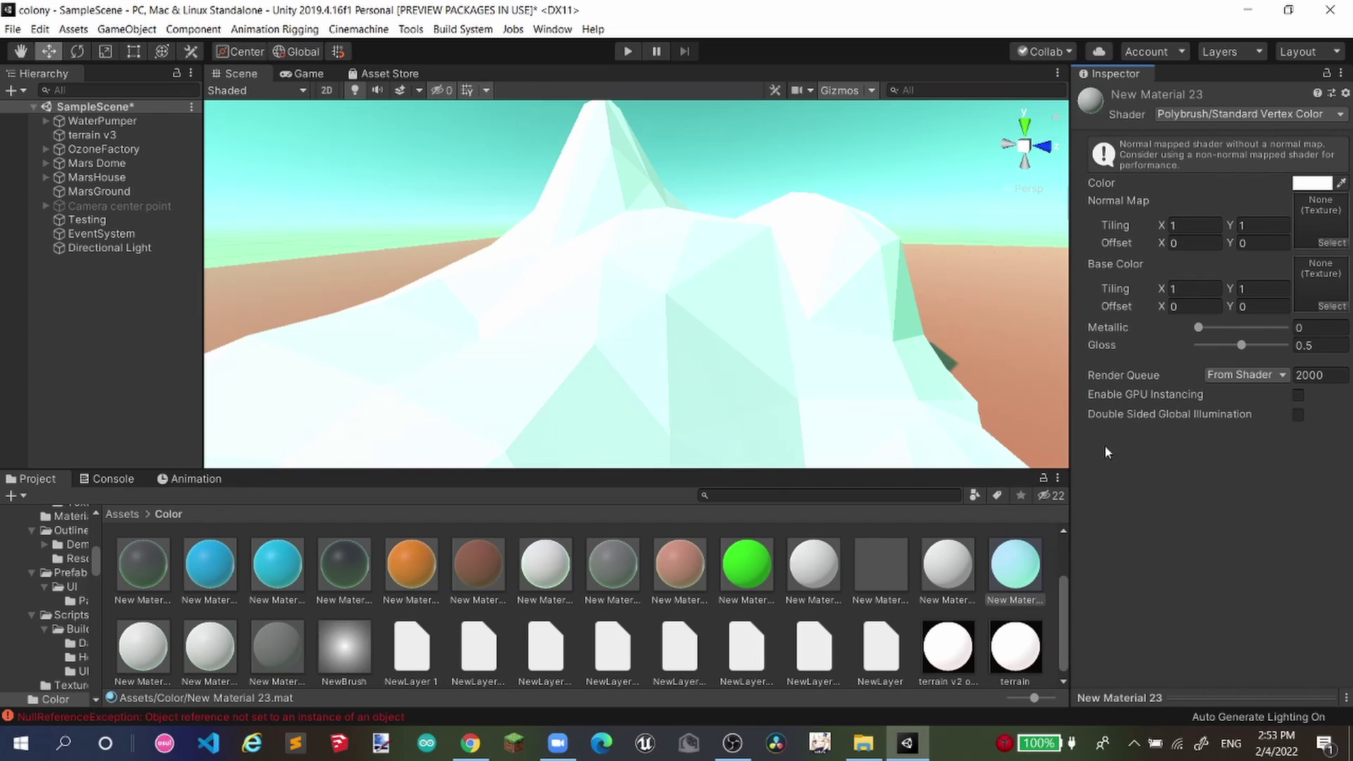
- Compare the shaders of New Material 25, terrain and New Material 24, and apply New Material 23 to terrain v3
{"action": "left_click", "coordinate": [284, 664]}
{"action": "left_click", "coordinate": [217, 659]}
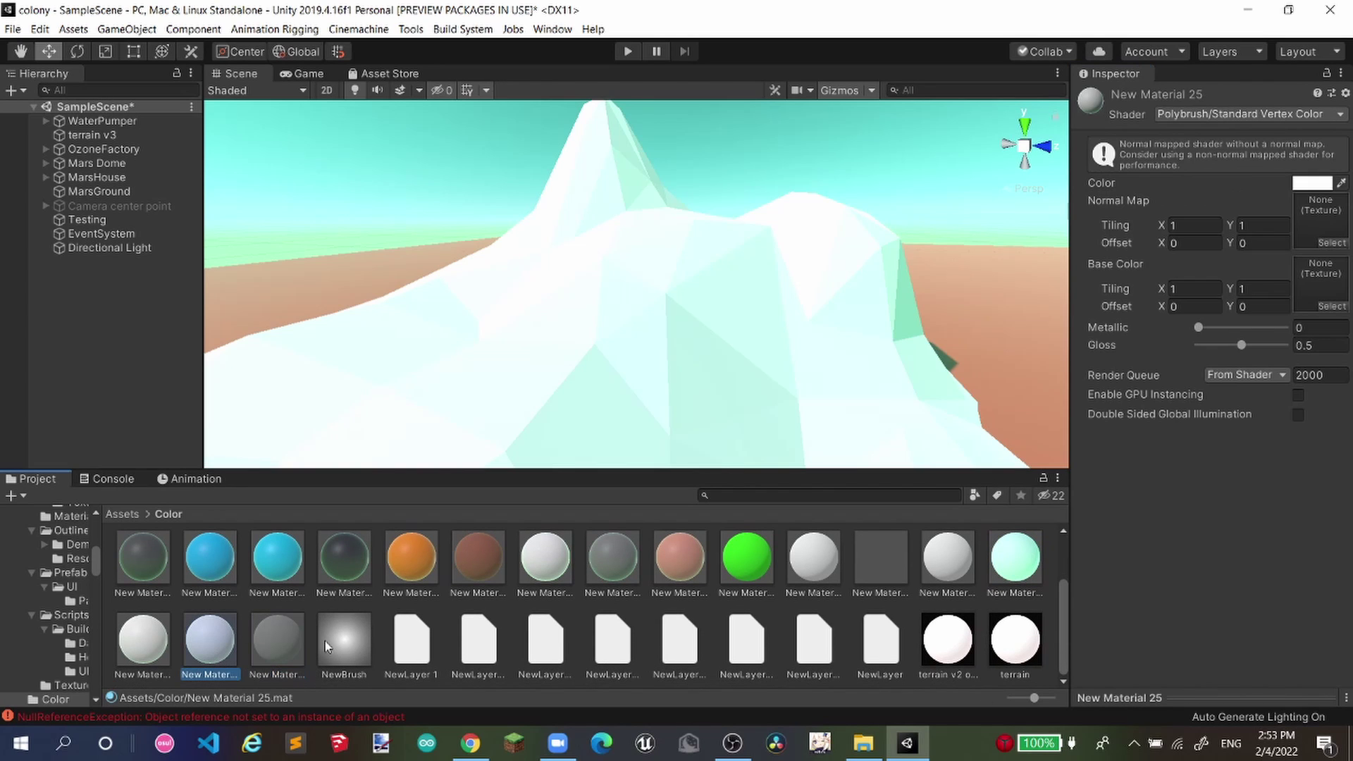
{"action": "left_click", "coordinate": [935, 631]}
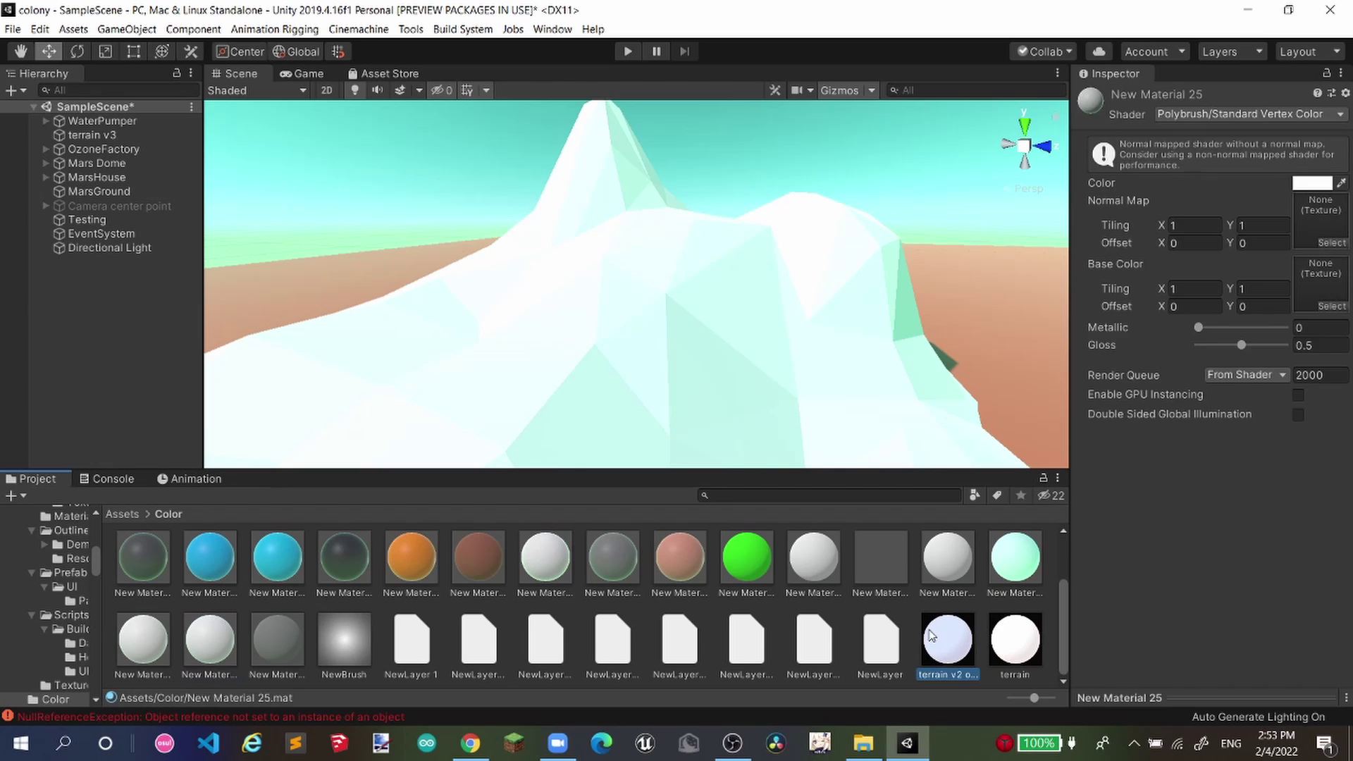
{"action": "left_click", "coordinate": [1007, 643]}
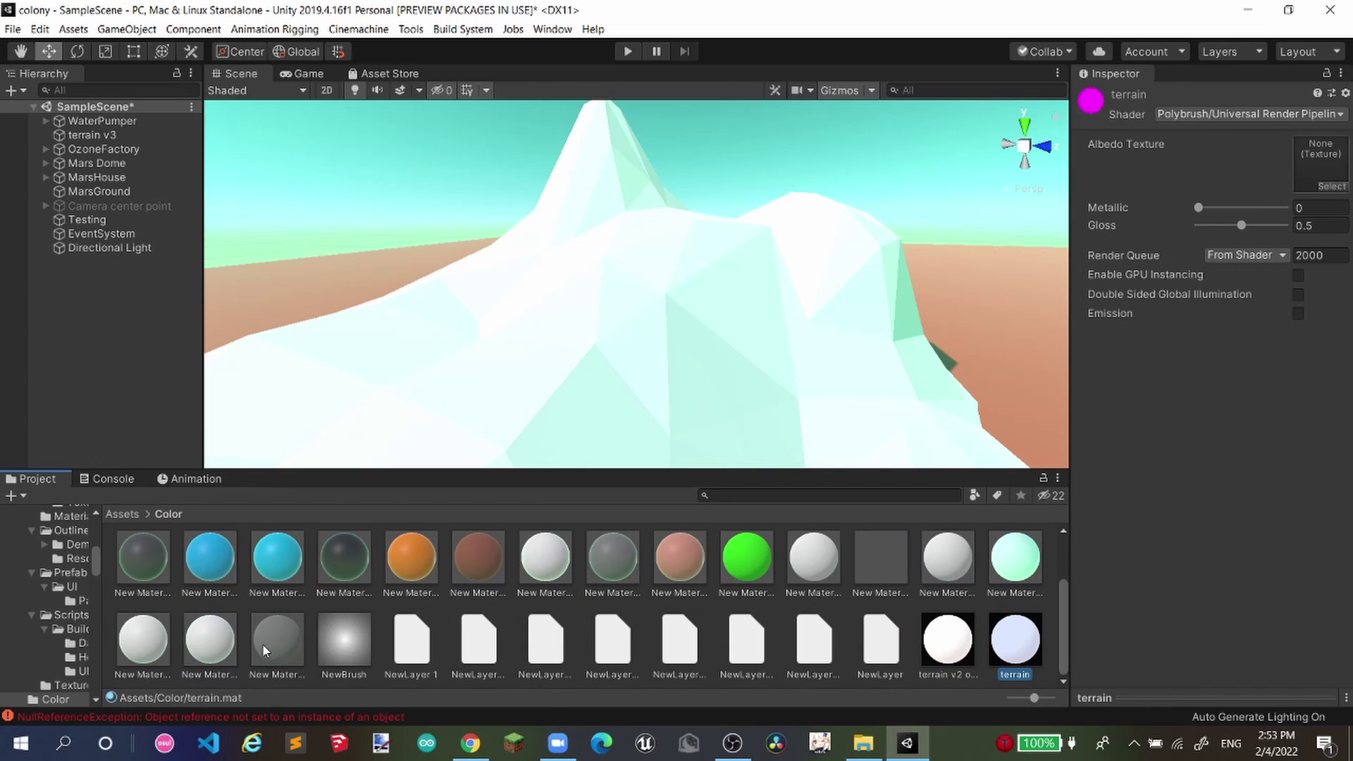
{"action": "left_click", "coordinate": [148, 644]}
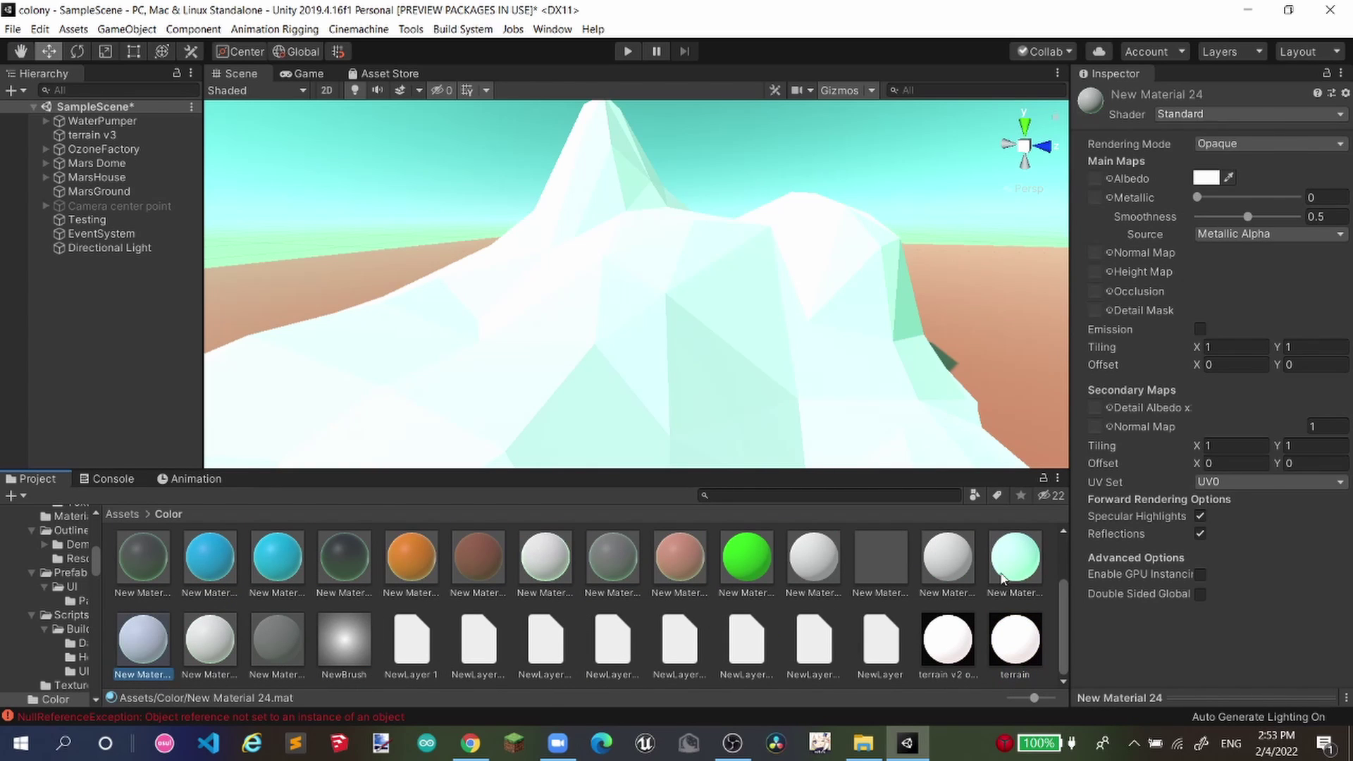
{"action": "left_click_drag", "start_coordinate": [1005, 577], "coordinate": [769, 379]}
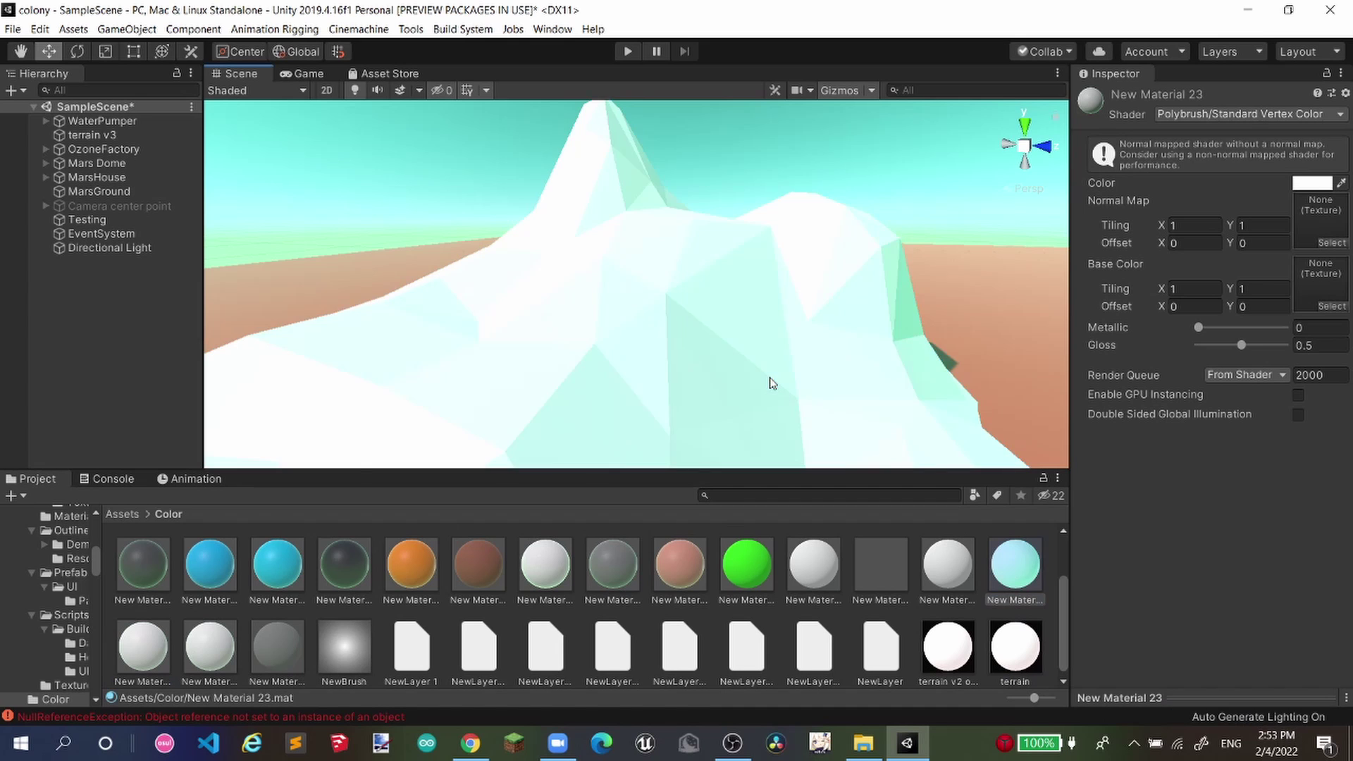
{"action": "right_click_drag", "start_coordinate": [943, 261], "coordinate": [406, 367]}
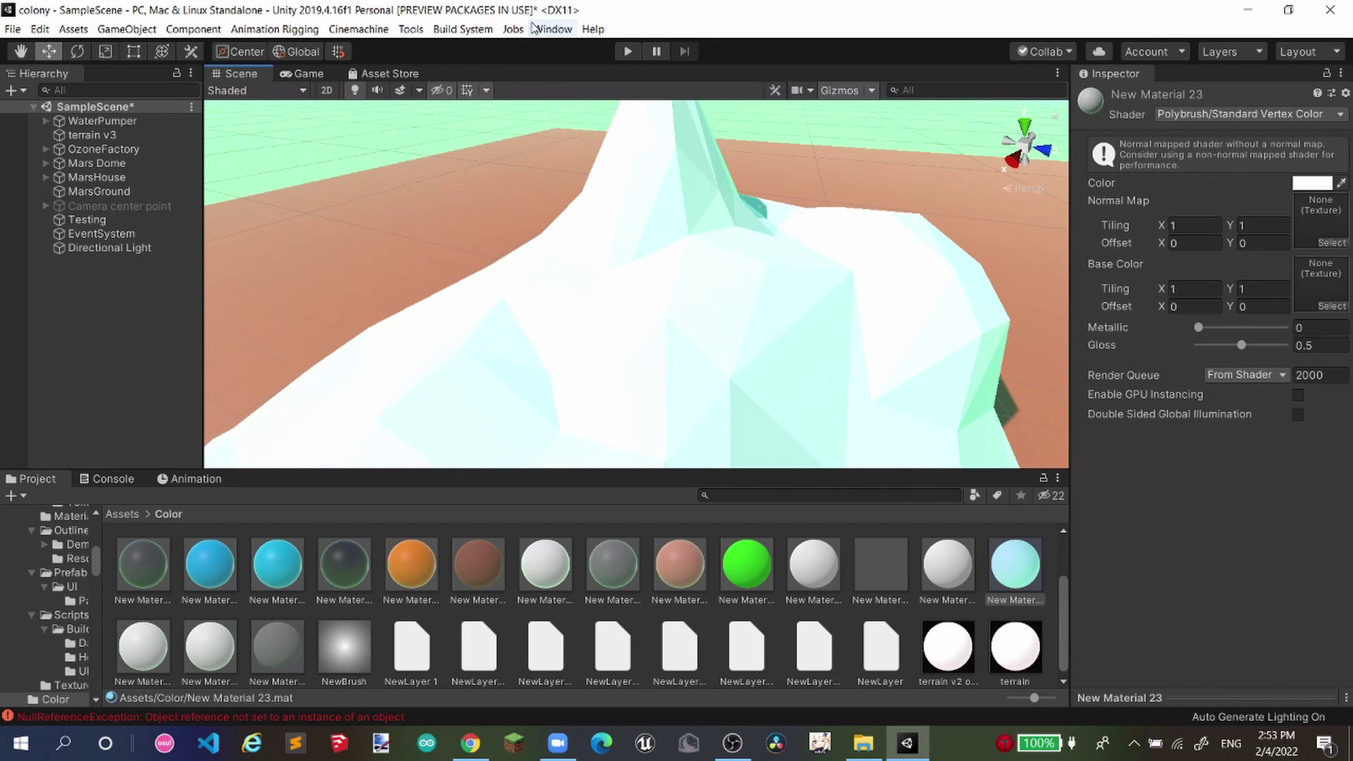
- Open the Package Manager and search My Assets for "poly brush"
{"action": "left_click", "coordinate": [552, 29]}
{"action": "left_click", "coordinate": [617, 170]}
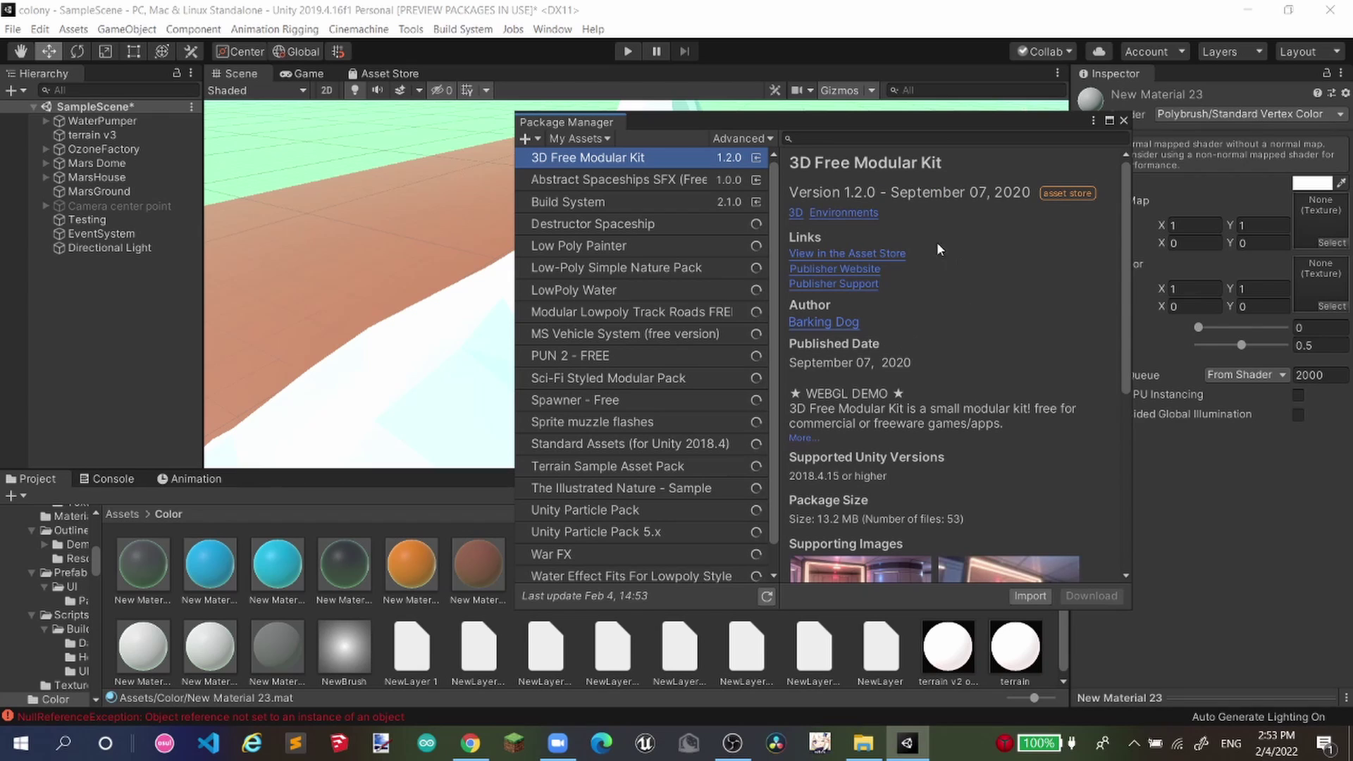
{"action": "left_click", "coordinate": [857, 138]}
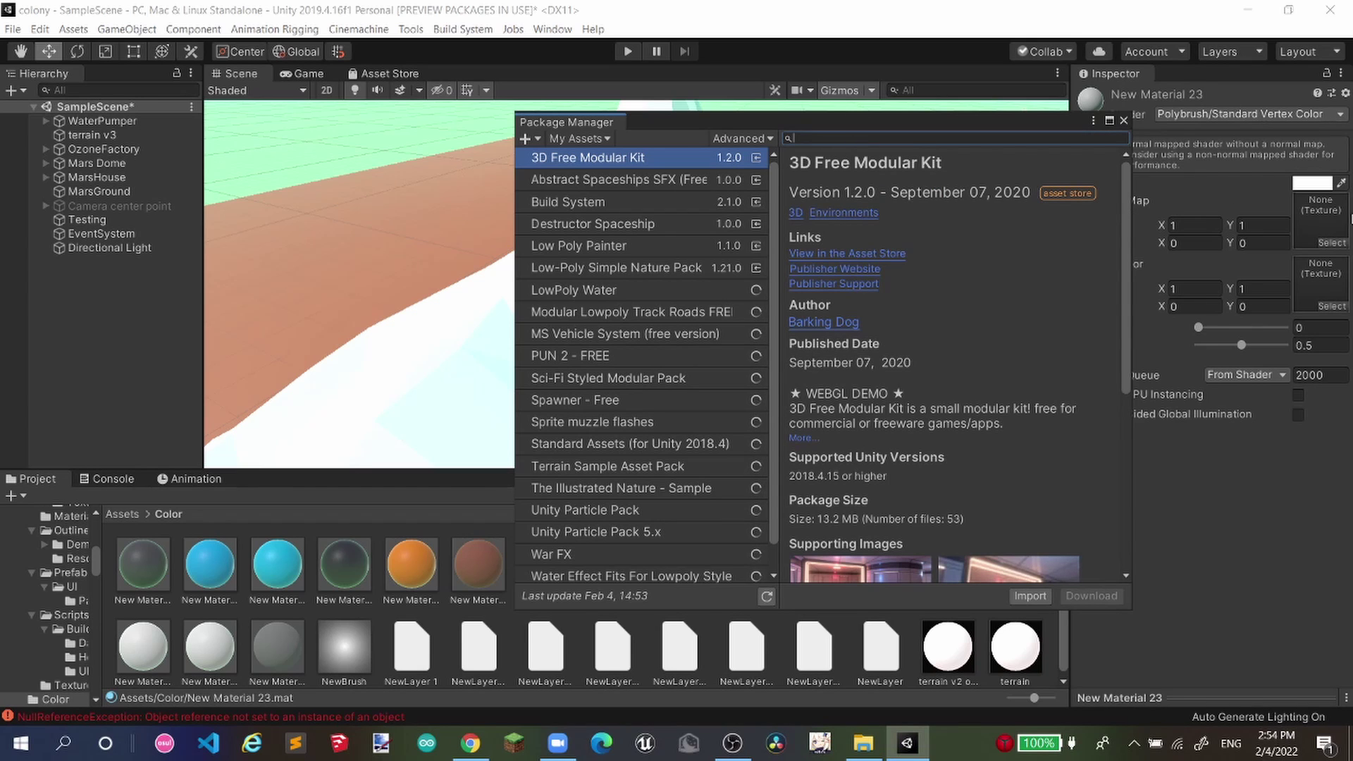
{"action": "type", "text": "p"}
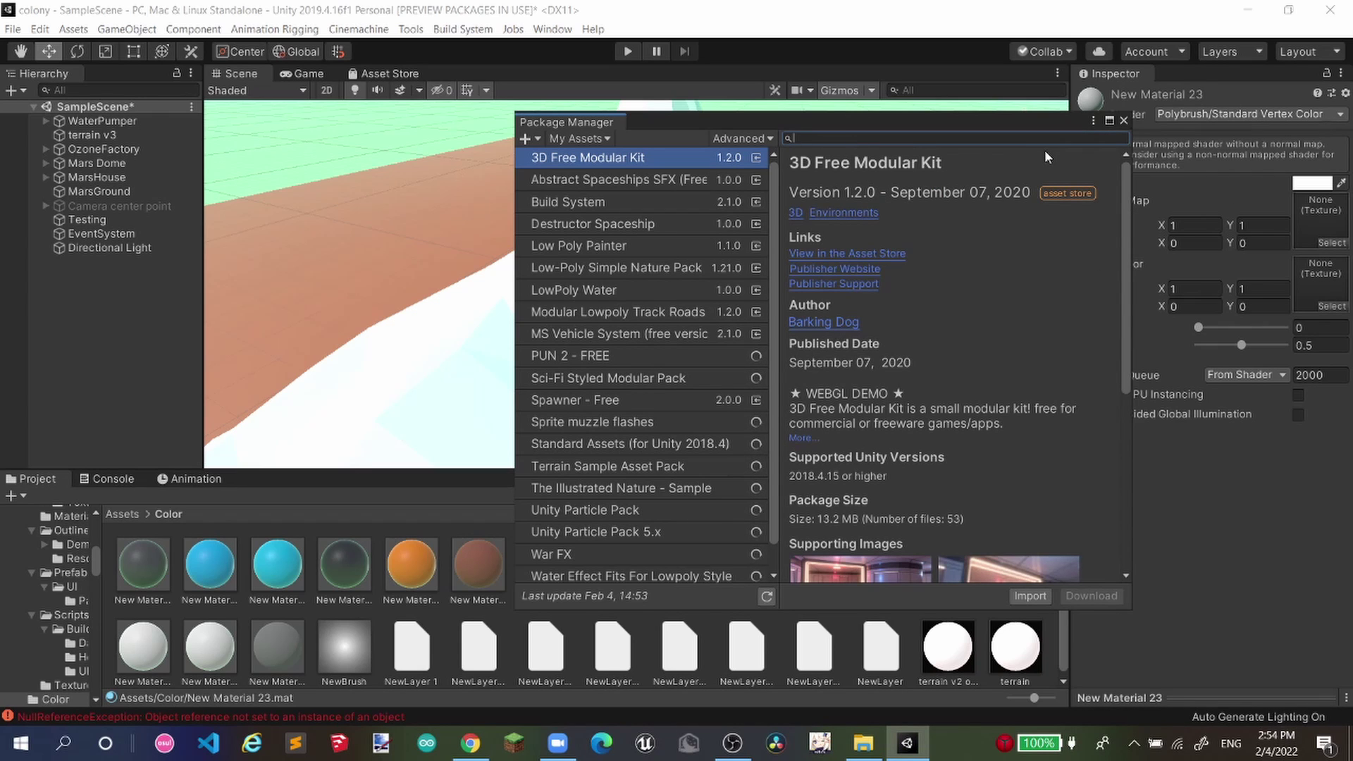
{"action": "type", "text": "oly"}
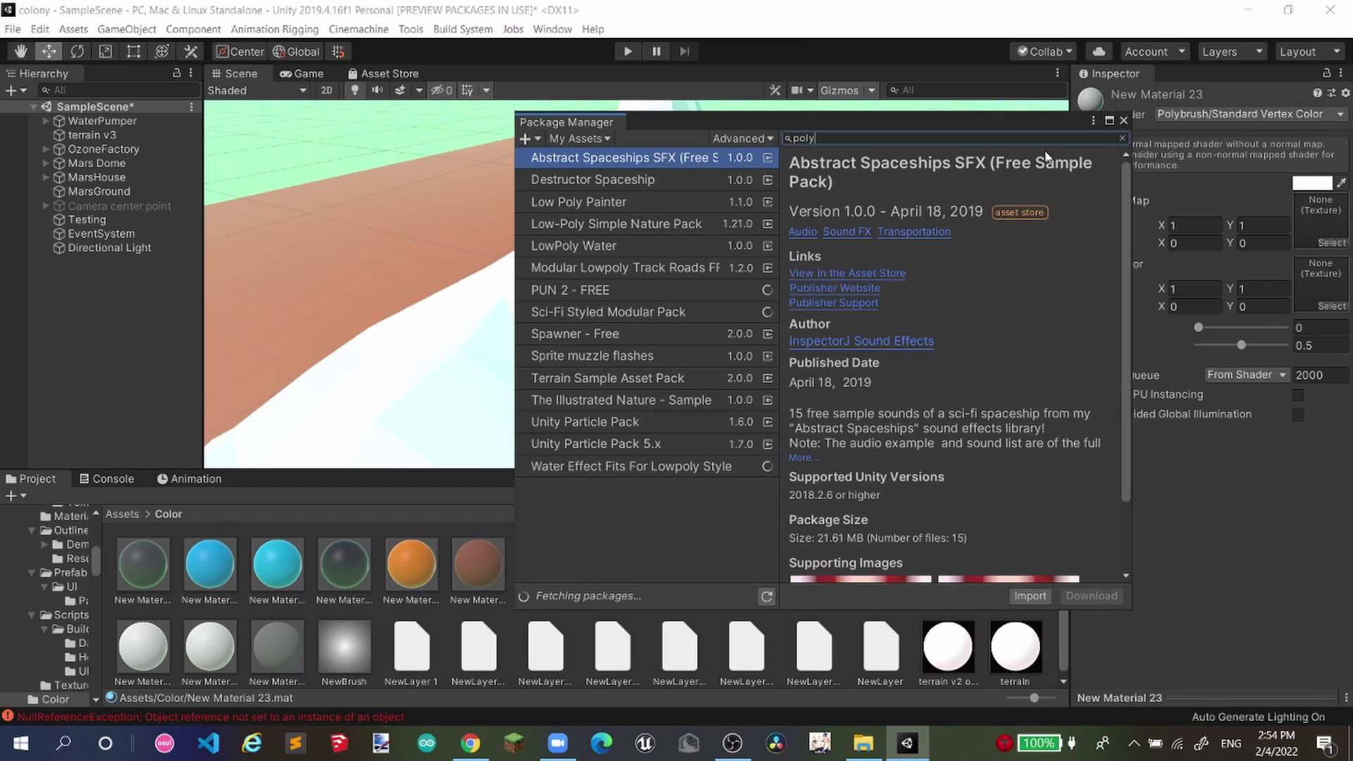
{"action": "type", "text": " brish"}
{"action": "key", "text": "BackSpace"}
{"action": "key", "text": "BackSpace"}
{"action": "key", "text": "BackSpace"}
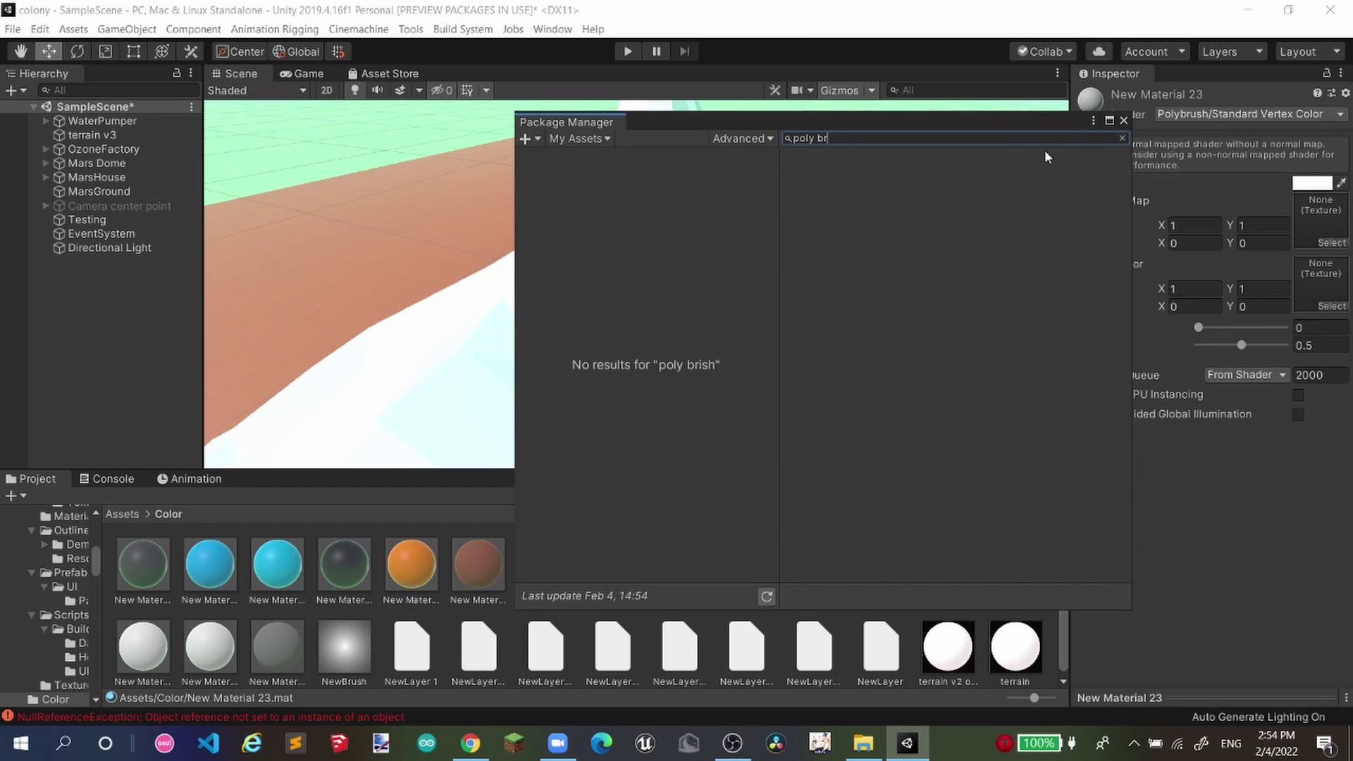
{"action": "type", "text": "ush"}
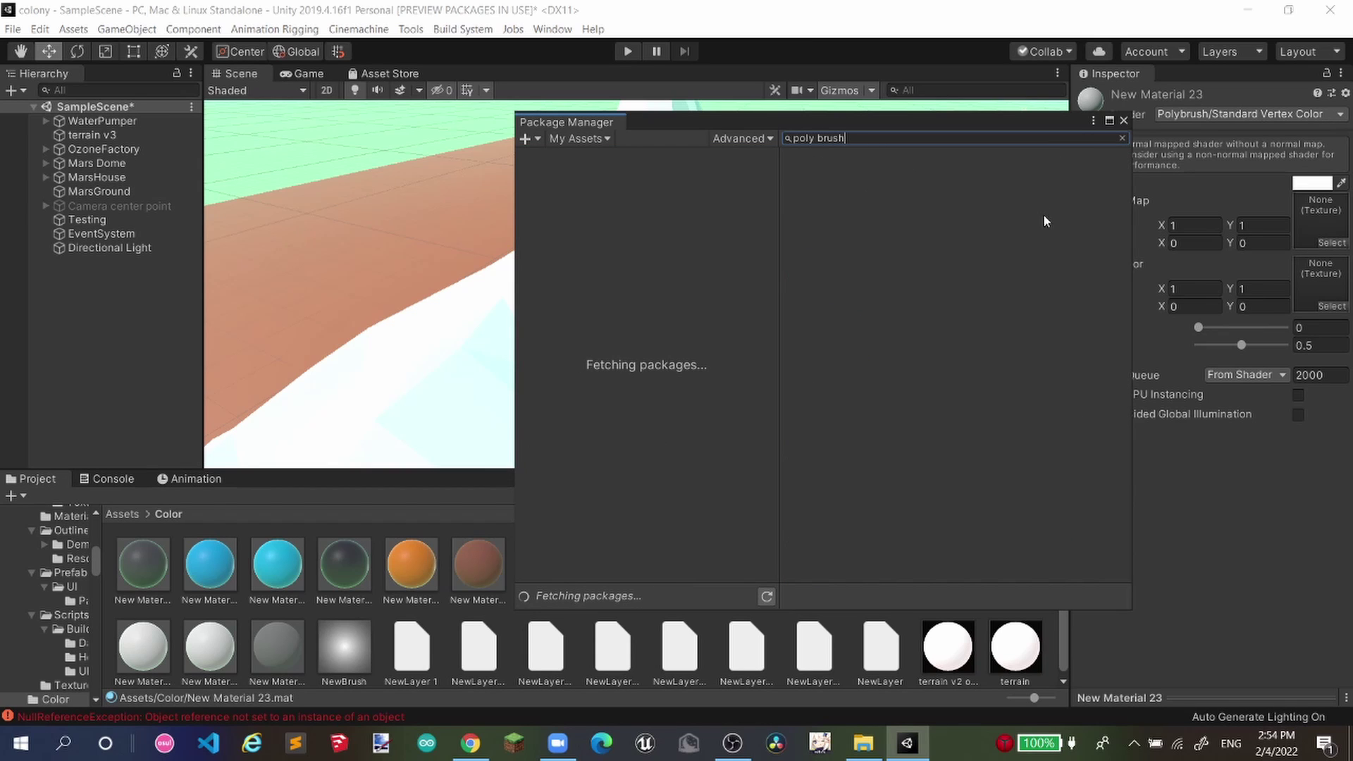
- Search the Unity Registry for "poly", review the Polybrush package and its shader examples, and close the Package Manager
{"action": "left_click", "coordinate": [603, 137]}
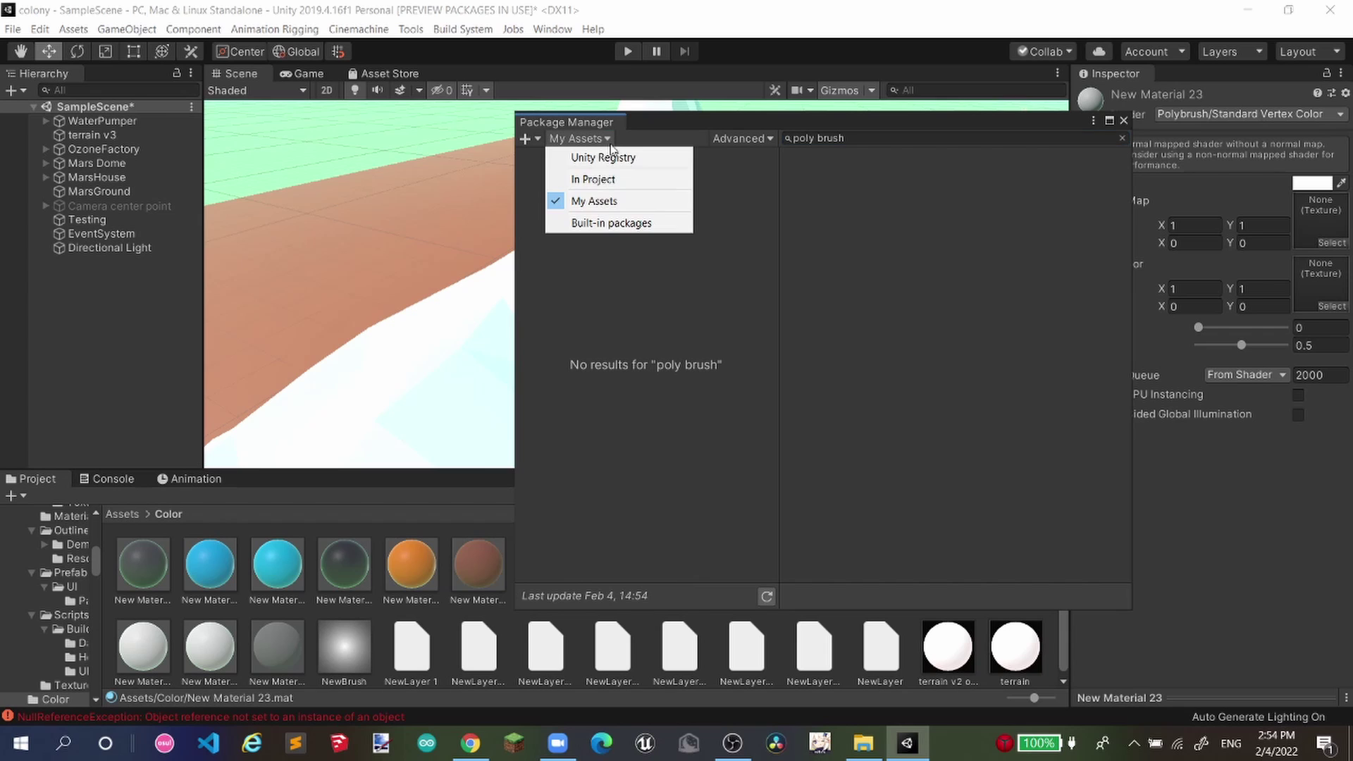
{"action": "left_click", "coordinate": [613, 155]}
{"action": "left_click", "coordinate": [880, 139]}
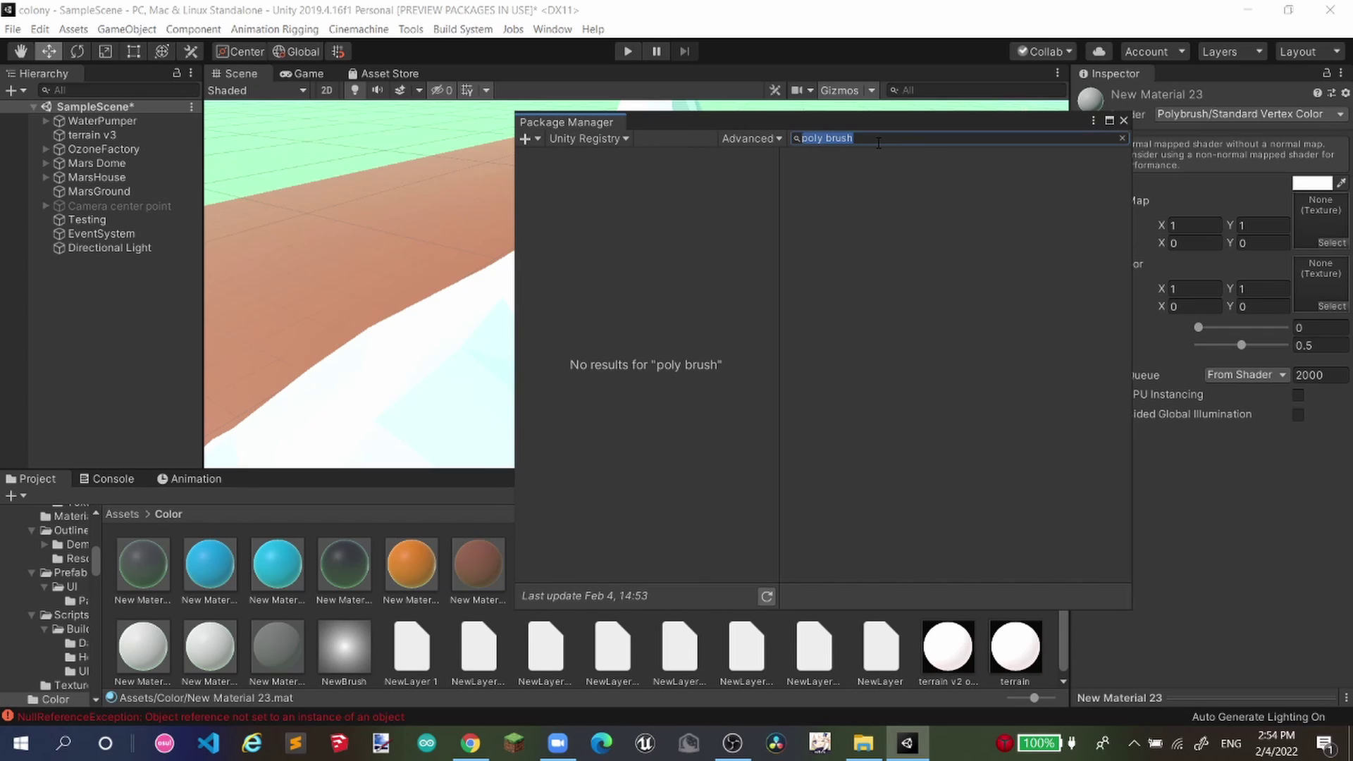
{"action": "key", "text": "BackSpace"}
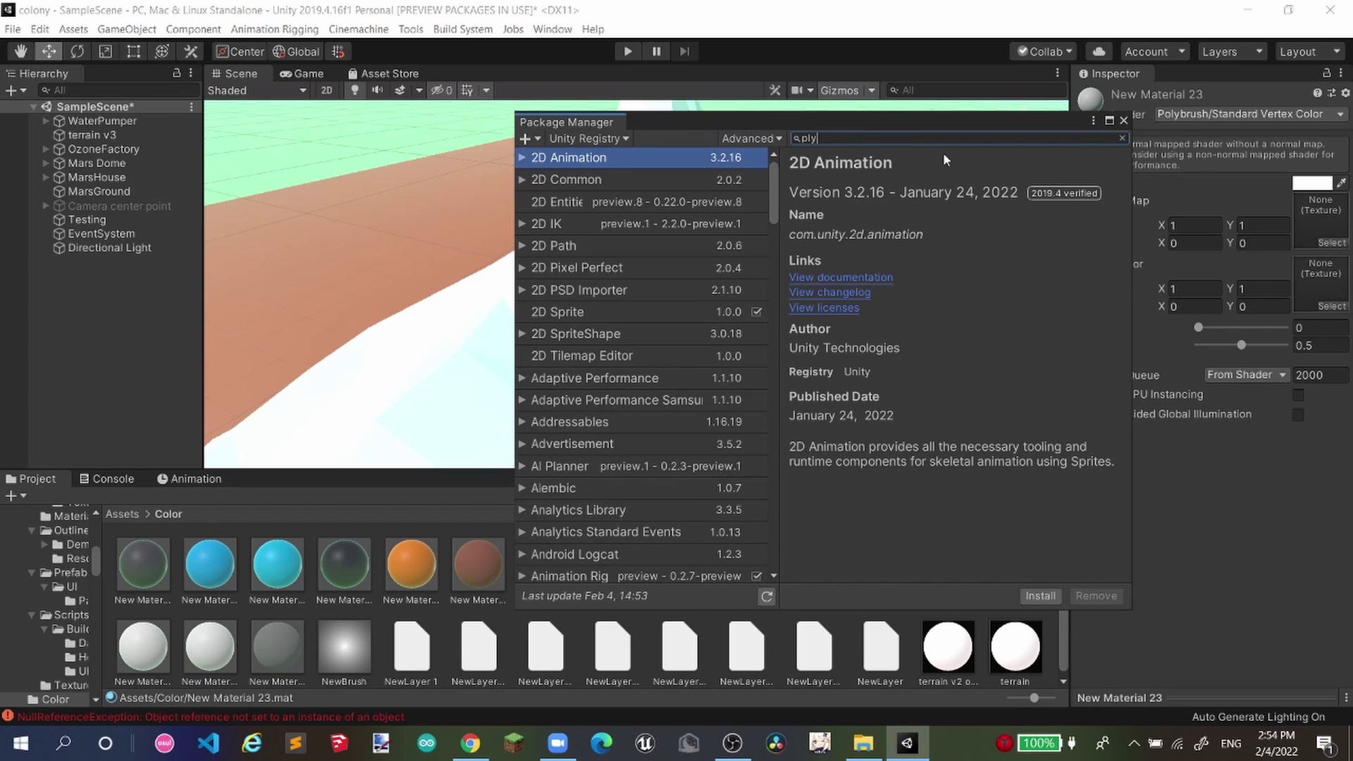
{"action": "type", "text": "poly"}
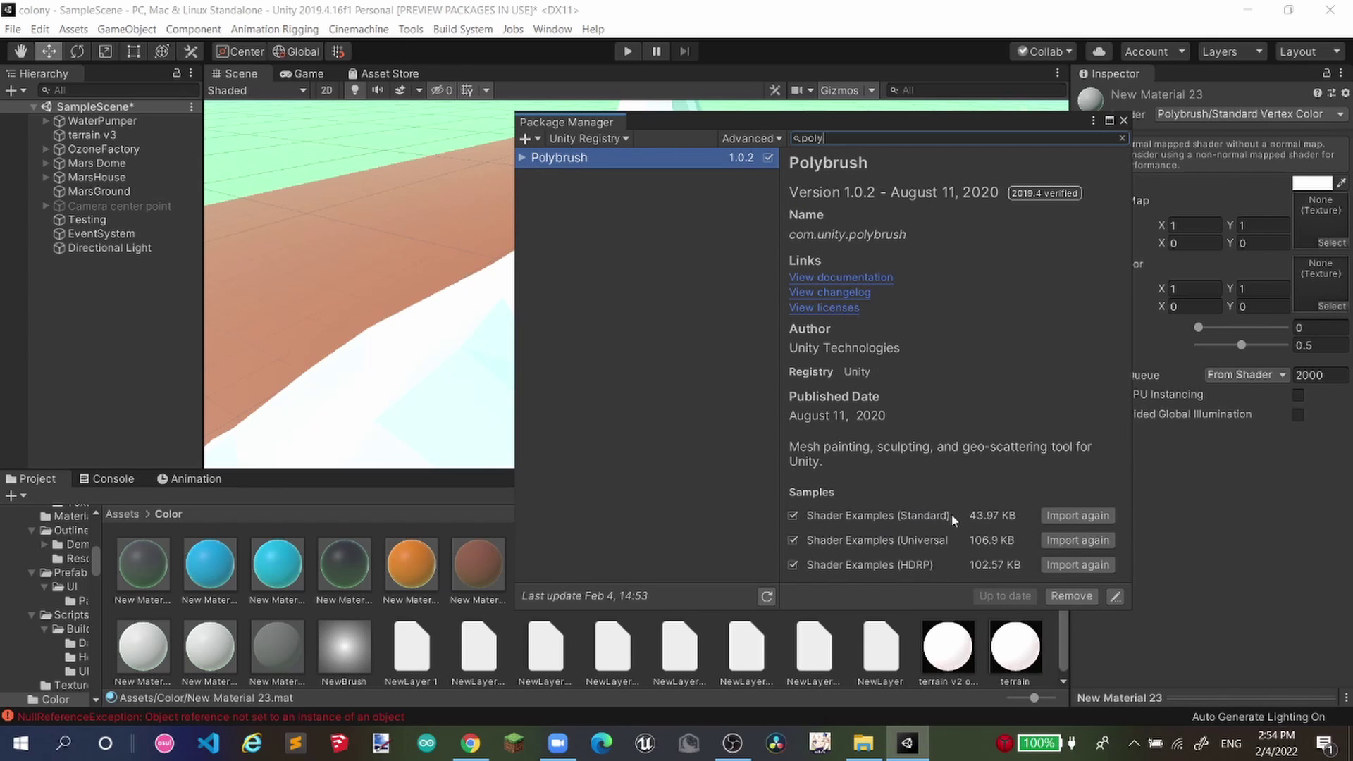
{"action": "left_click", "coordinate": [905, 515]}
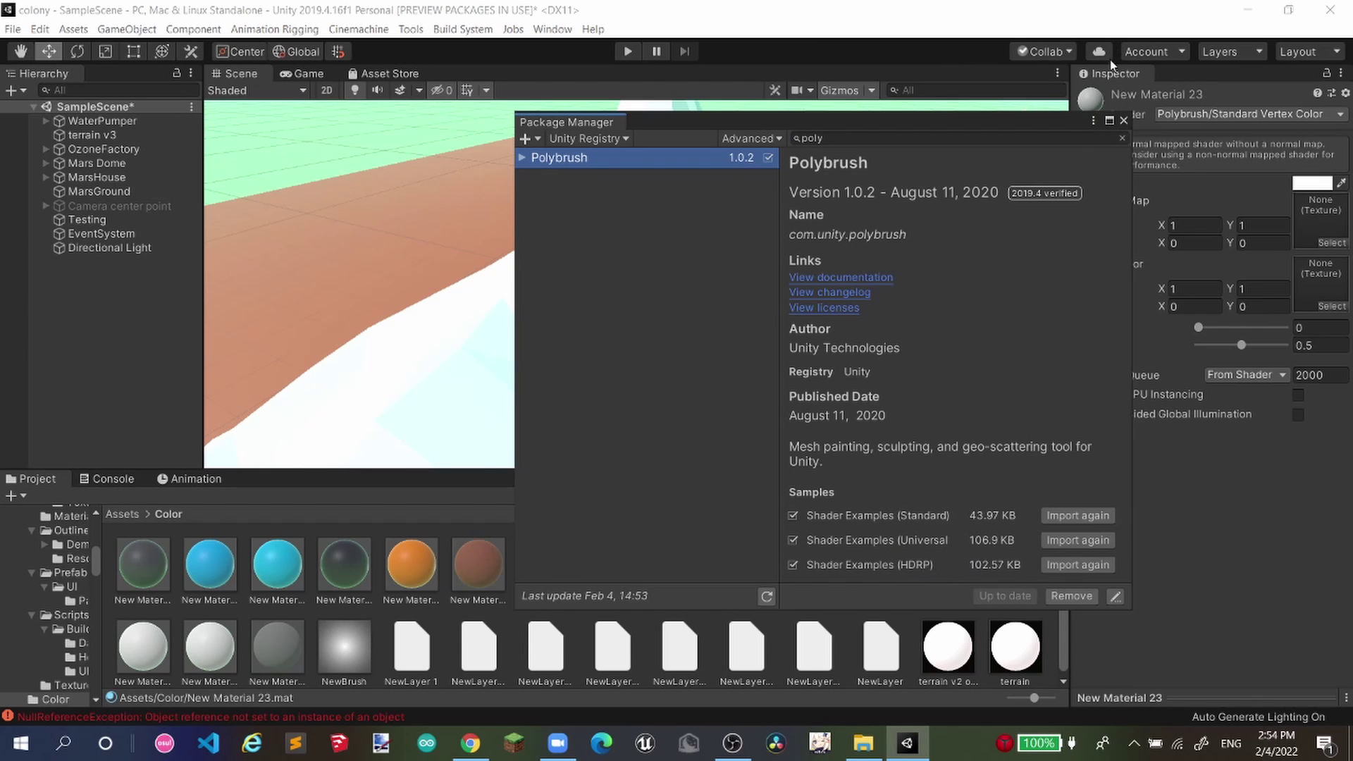
{"action": "left_click", "coordinate": [1124, 121]}
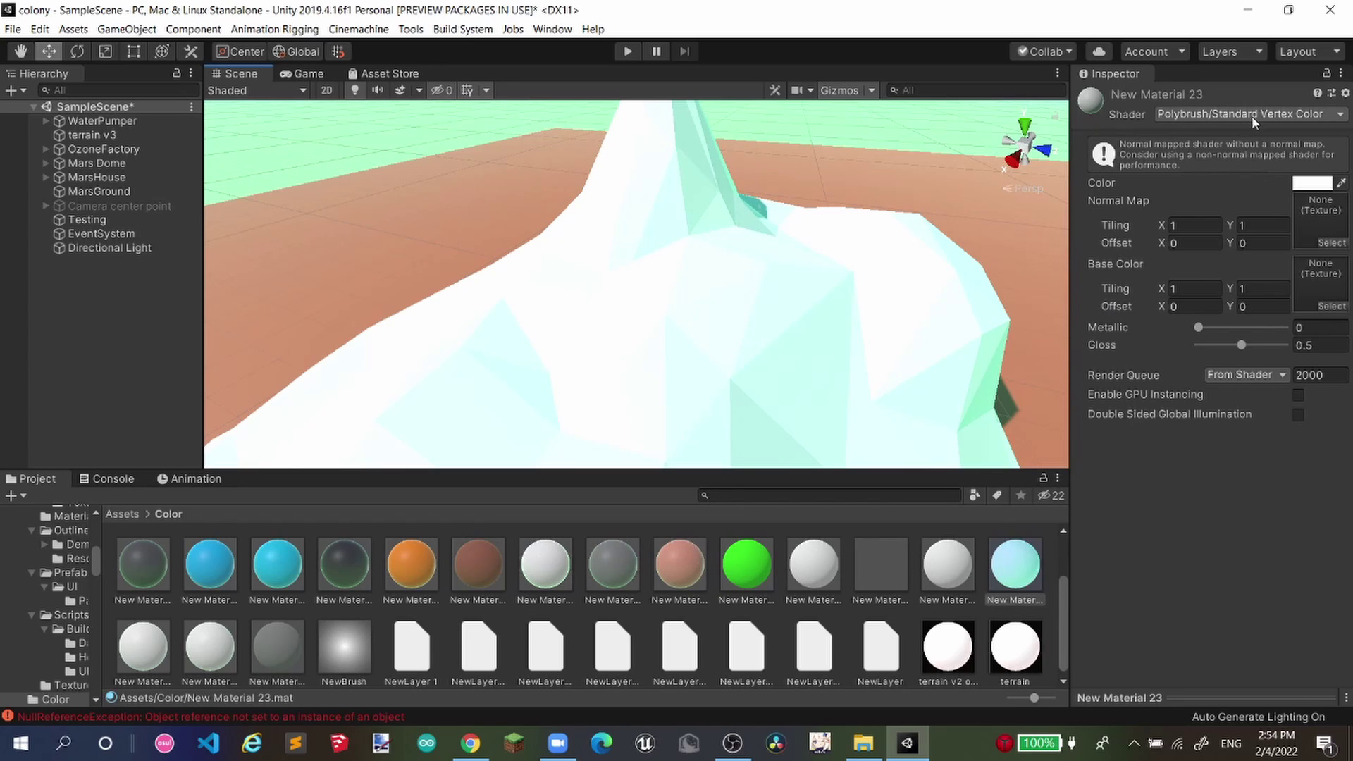
- Review the Polybrush shader variants for New Material 23, including the Universal and HD Render Pipeline options, without changing its shader
{"action": "left_click", "coordinate": [1162, 116]}
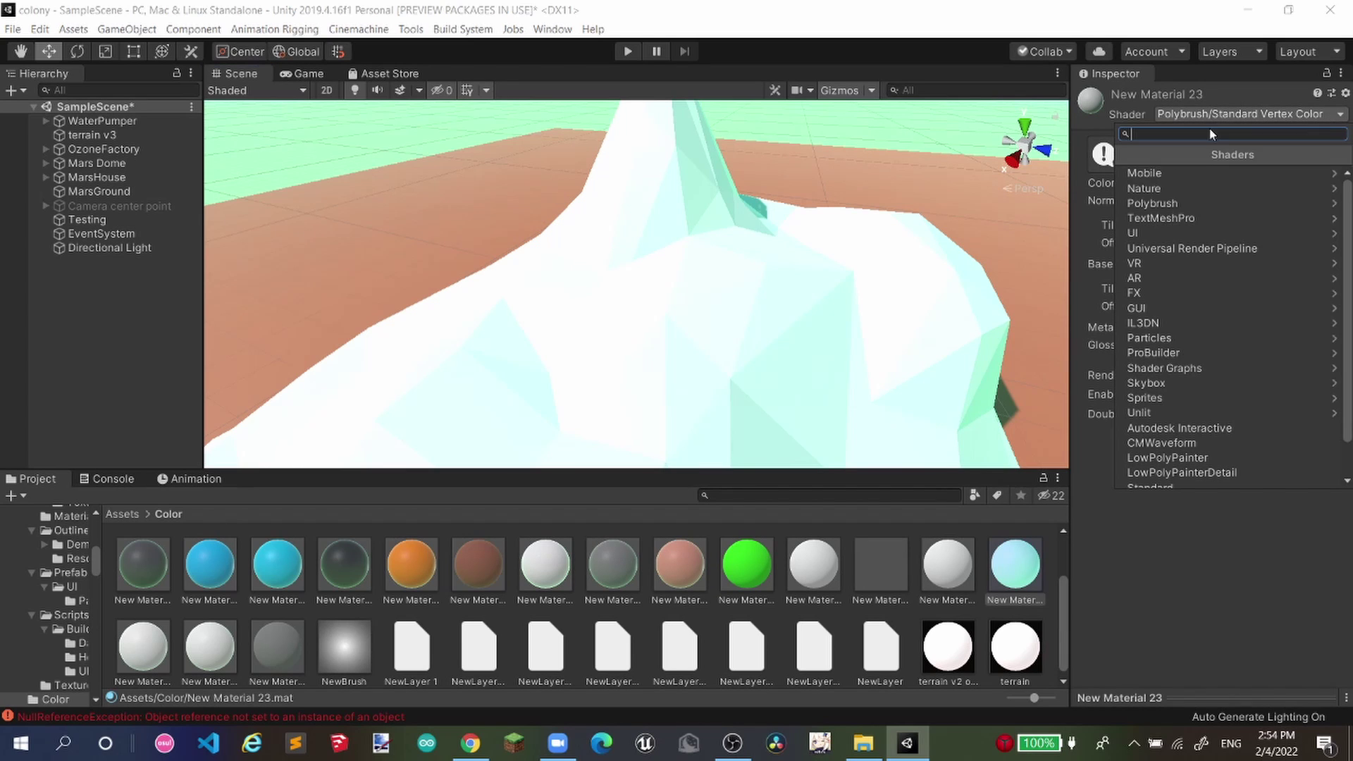
{"action": "left_click", "coordinate": [1160, 205]}
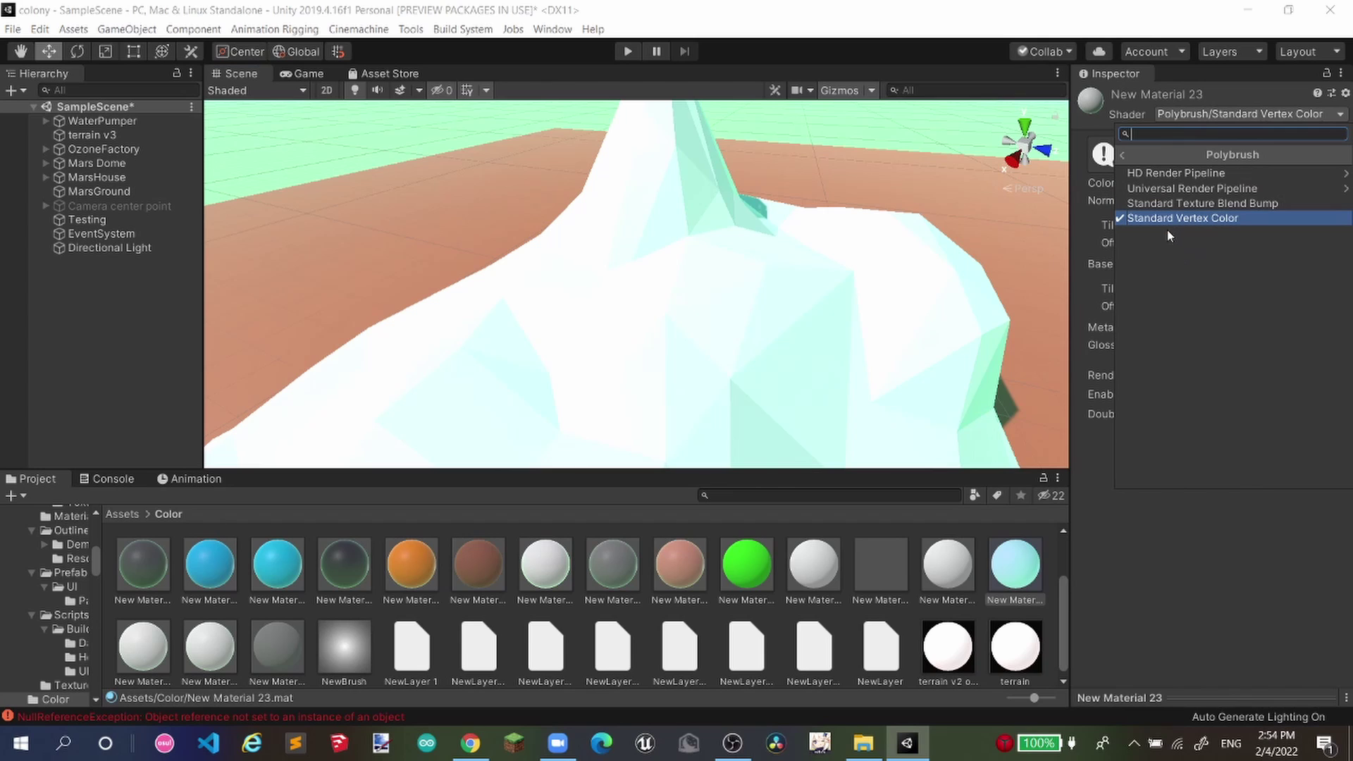
{"action": "left_click", "coordinate": [1226, 188]}
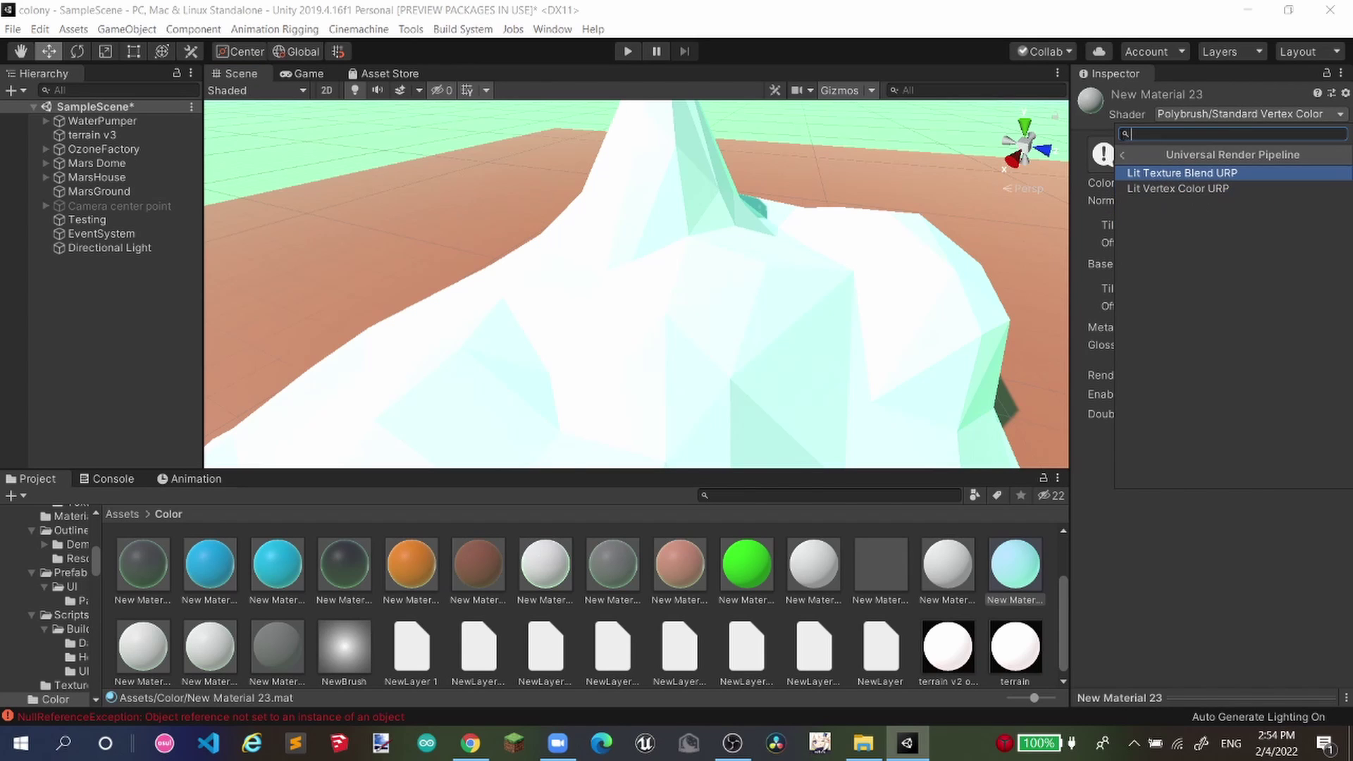
{"action": "left_click", "coordinate": [1191, 154]}
{"action": "left_click", "coordinate": [1175, 173]}
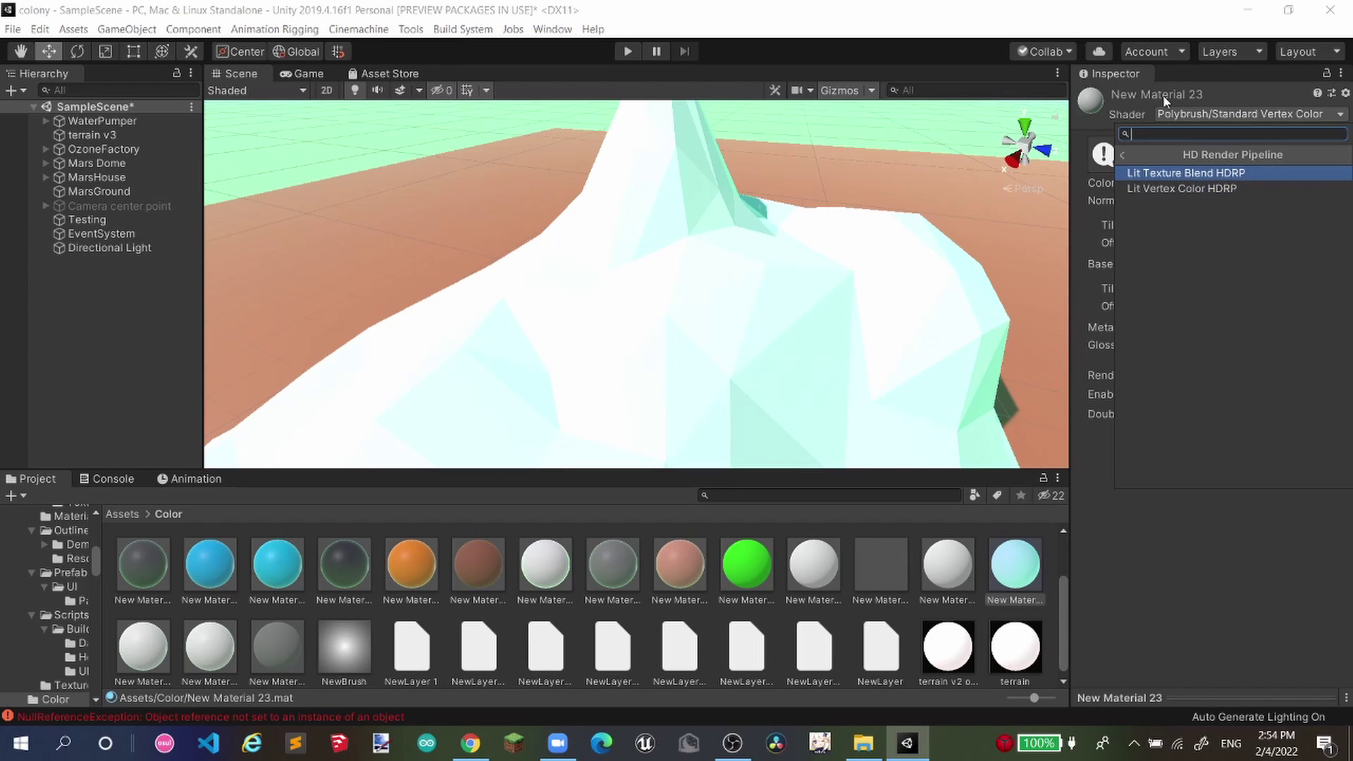
{"action": "left_click", "coordinate": [1221, 94]}
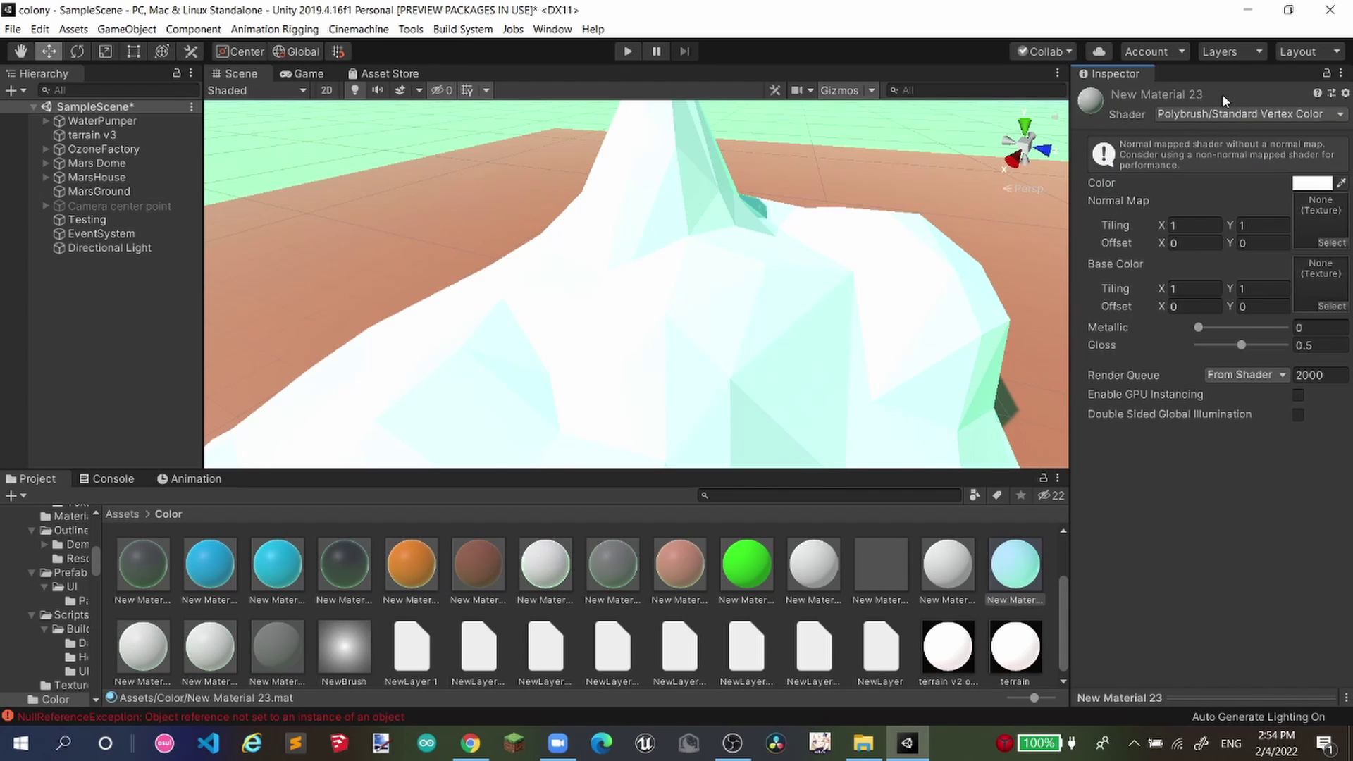
- Open the Polybrush window and dock it beside the Inspector
{"action": "left_click", "coordinate": [561, 33]}
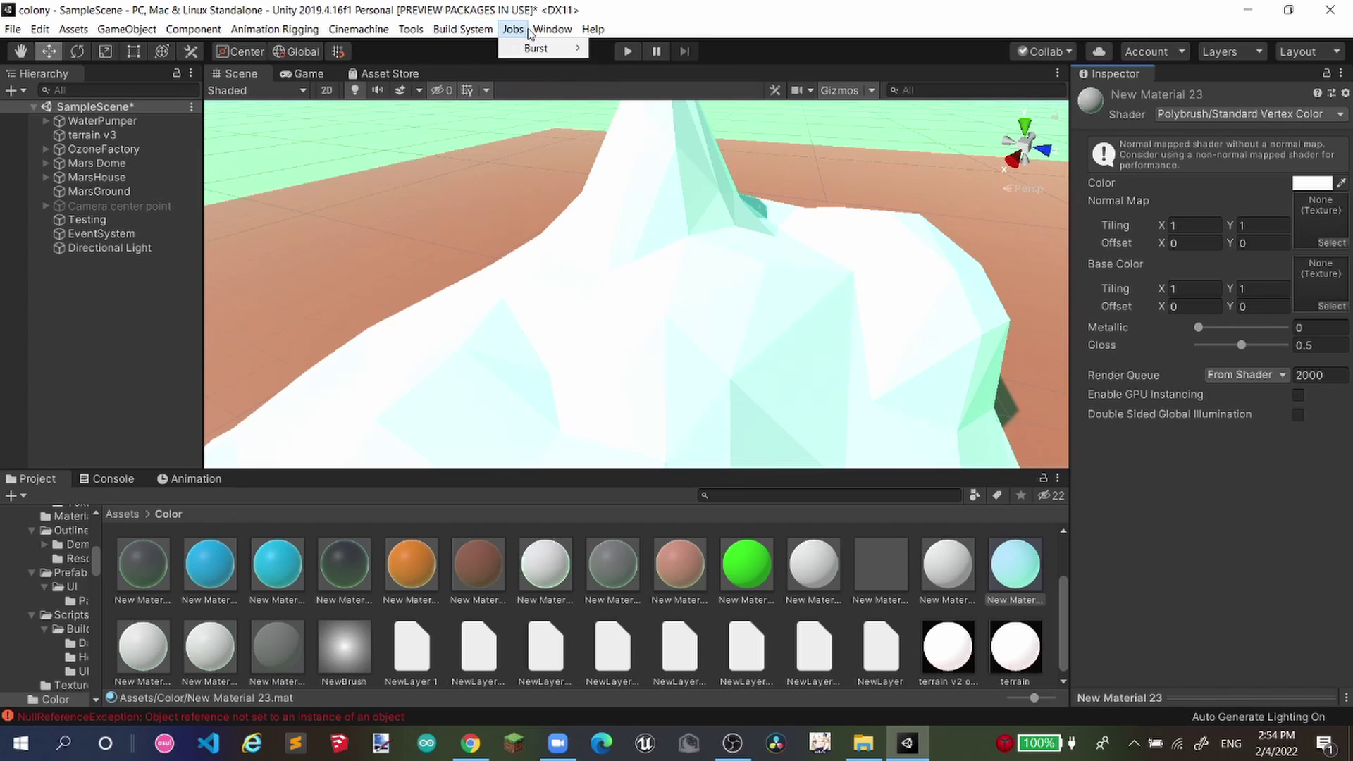
{"action": "mouse_move", "coordinate": [410, 33]}
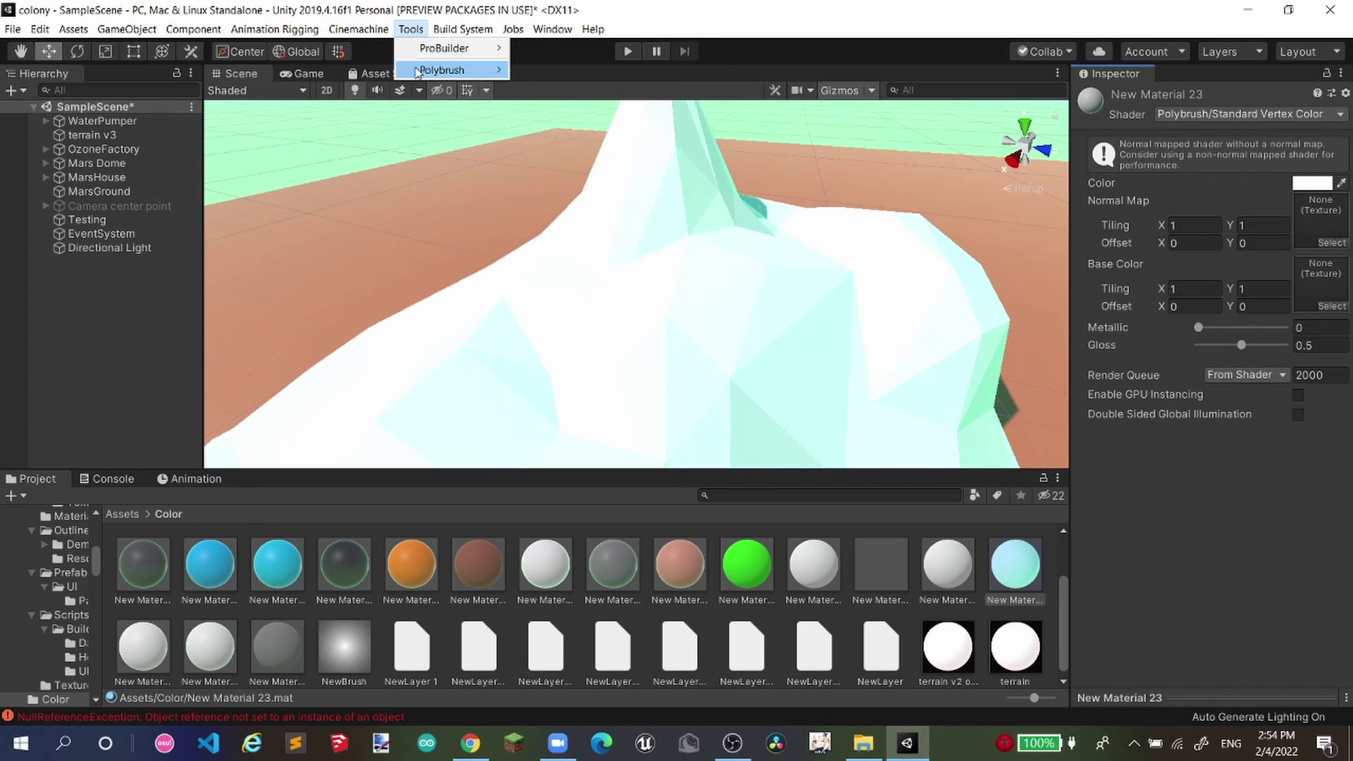
{"action": "mouse_move", "coordinate": [463, 70]}
{"action": "left_click", "coordinate": [574, 70]}
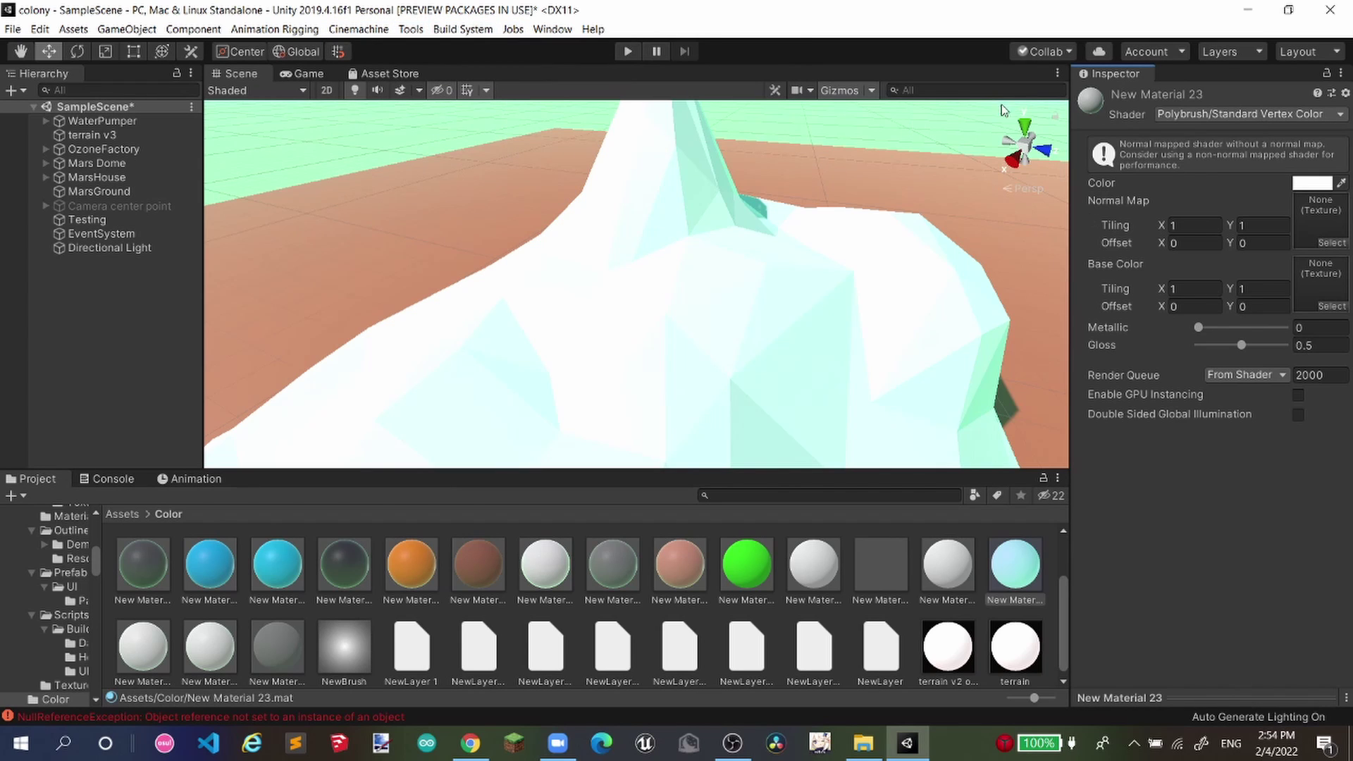
{"action": "left_click_drag", "start_coordinate": [1119, 259], "coordinate": [1166, 78]}
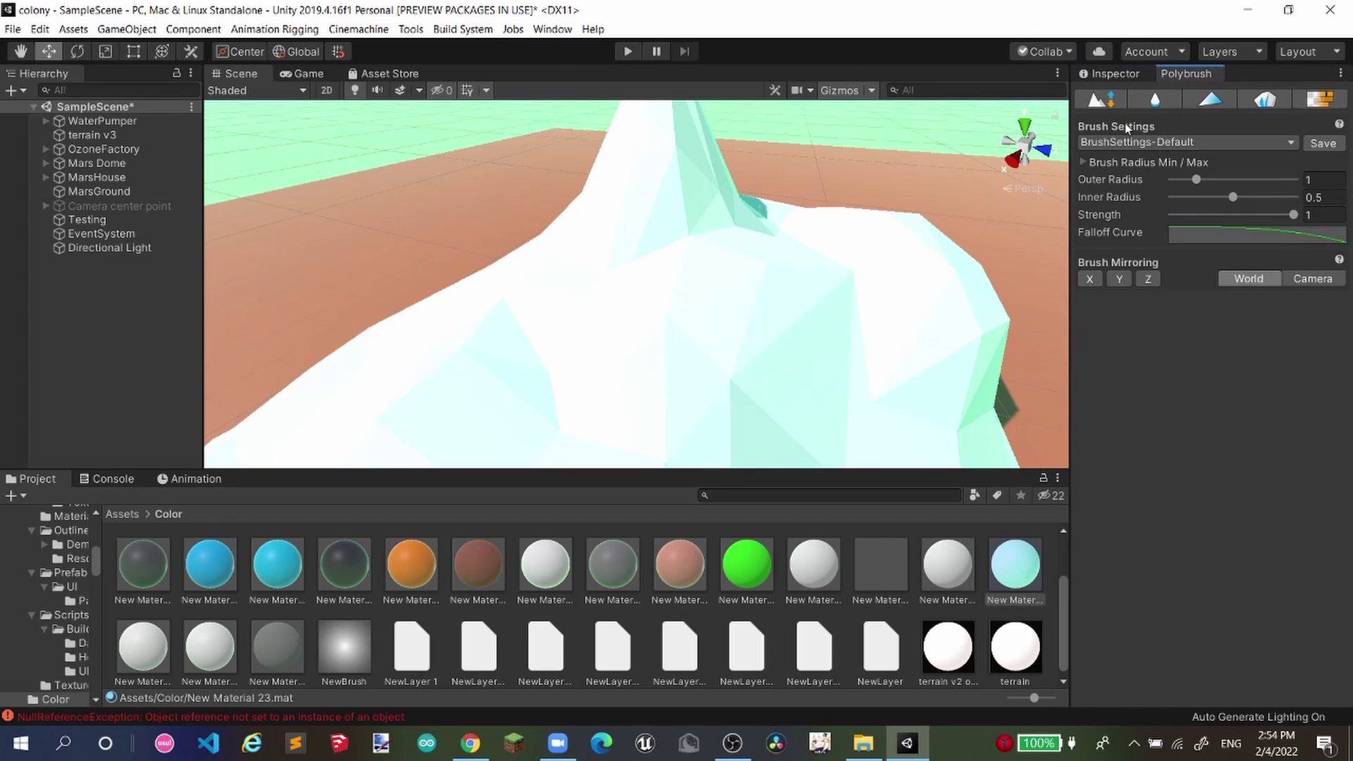
- Set Polybrush to color painting in Fill mode with terrain v3 selected as the paint target
{"action": "left_click", "coordinate": [1100, 100]}
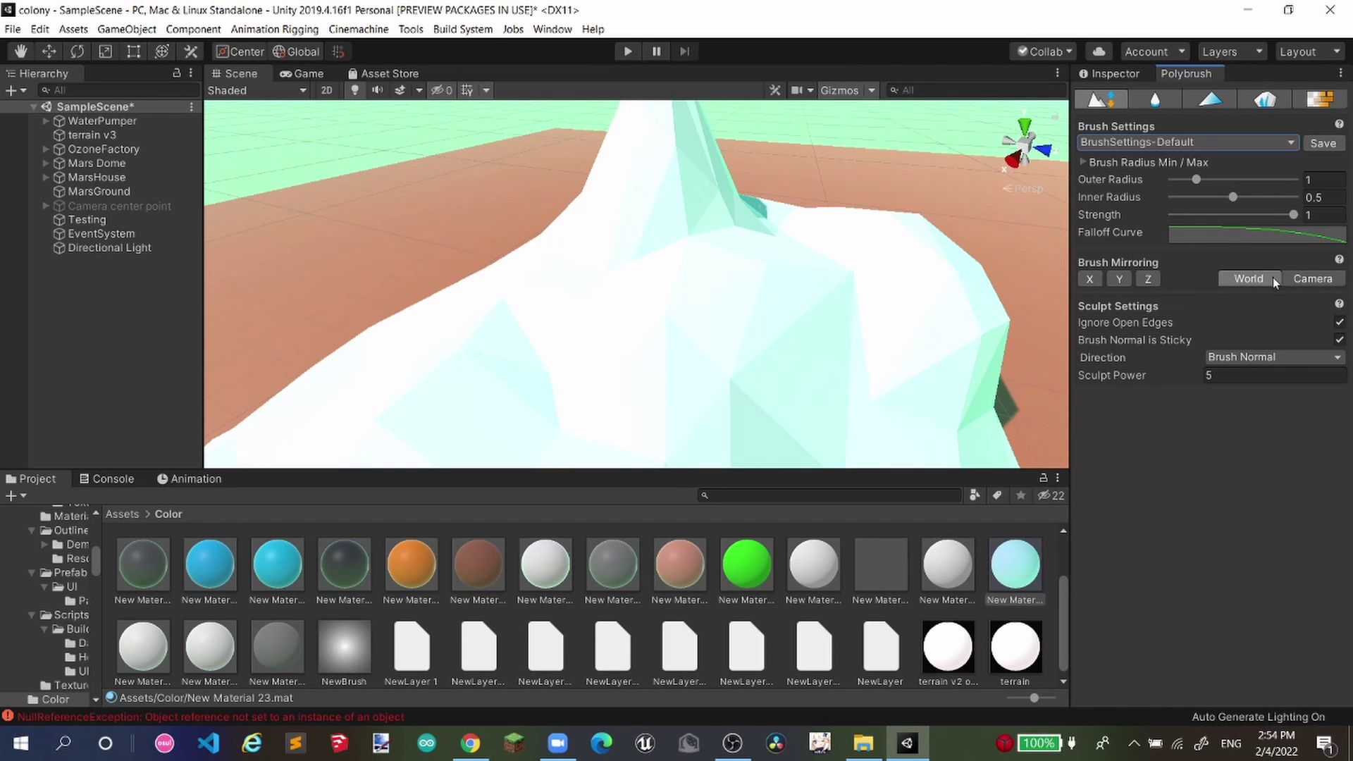
{"action": "left_click", "coordinate": [1221, 99]}
{"action": "left_click", "coordinate": [1088, 103]}
{"action": "left_click", "coordinate": [1224, 105]}
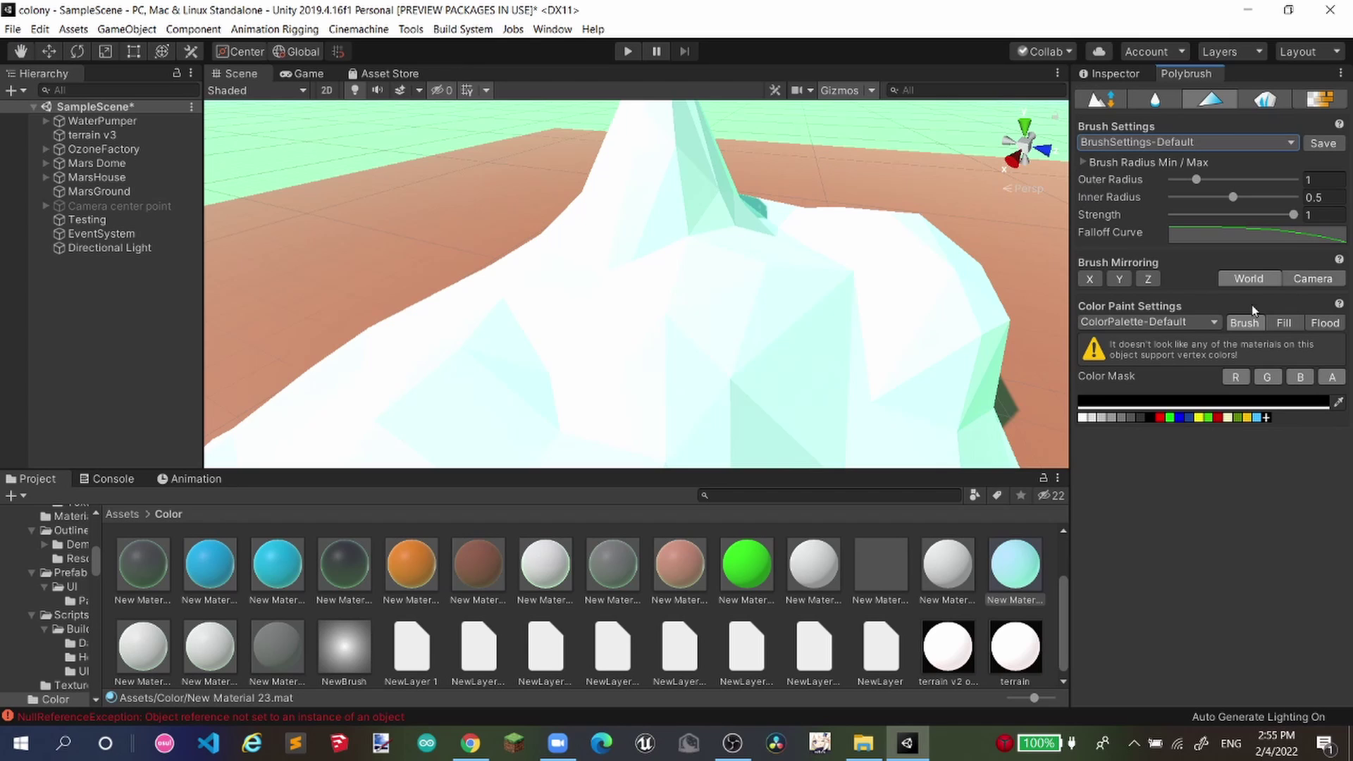
{"action": "right_click_drag", "start_coordinate": [751, 244], "coordinate": [734, 286]}
{"action": "left_click", "coordinate": [733, 288]}
{"action": "right_click_drag", "start_coordinate": [594, 308], "coordinate": [520, 275]}
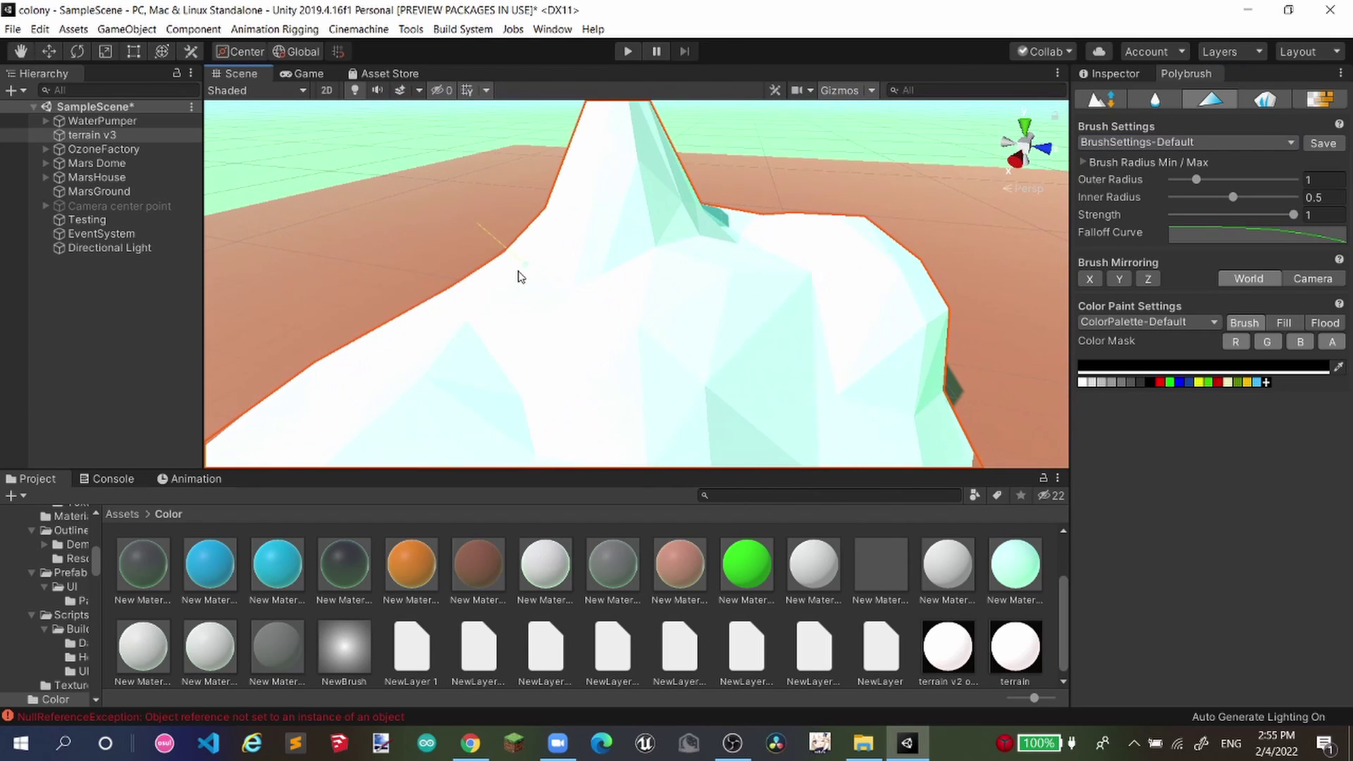
{"action": "left_click", "coordinate": [1284, 323]}
- Fill faces on the peak's slope and around its base with black
{"action": "scroll", "coordinate": [926, 209], "scroll_direction": "up", "scroll_amount": 1}
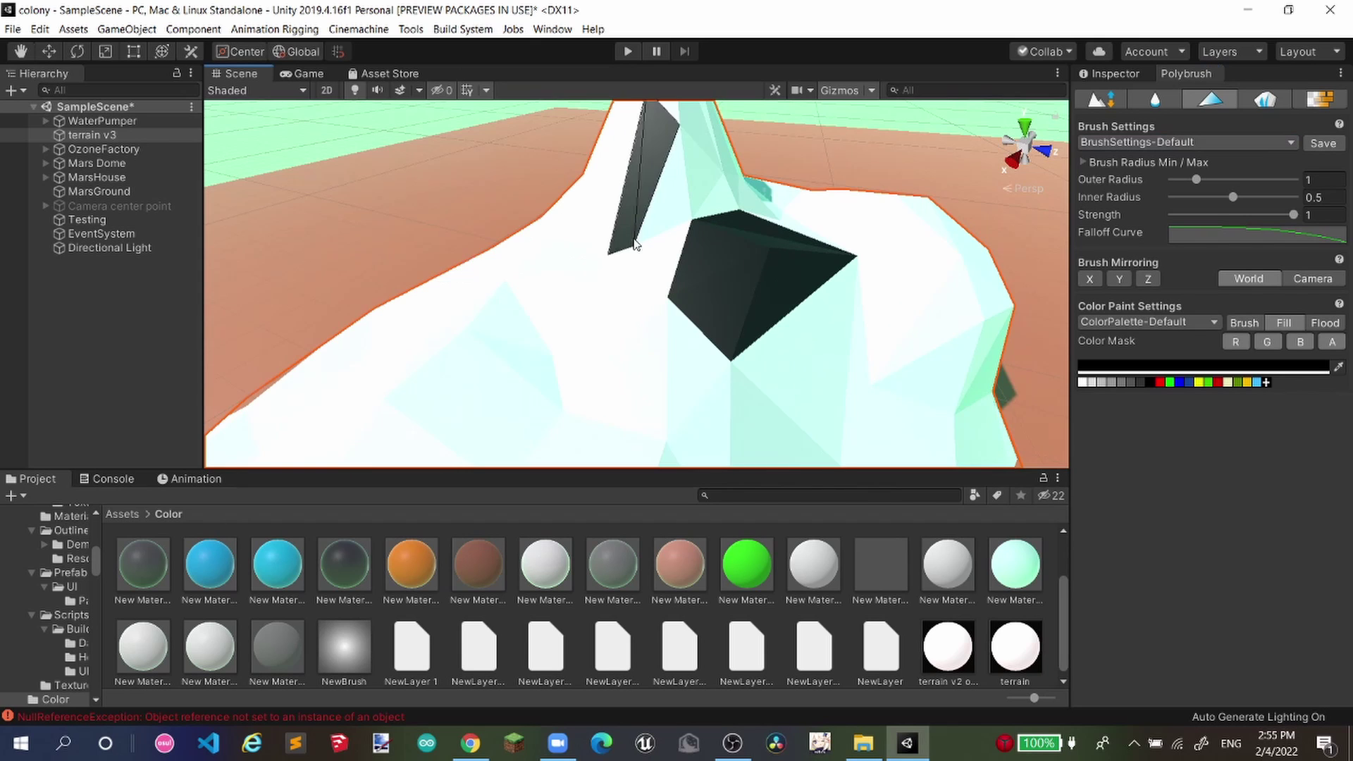
{"action": "scroll", "coordinate": [632, 215], "scroll_direction": "up", "scroll_amount": 1}
{"action": "right_click_drag", "start_coordinate": [632, 215], "coordinate": [624, 153]}
{"action": "mouse_move", "coordinate": [624, 152]}
{"action": "left_mouse_down"}
{"action": "mouse_move", "coordinate": [737, 266]}
{"action": "mouse_move", "coordinate": [788, 393]}
{"action": "left_mouse_up"}
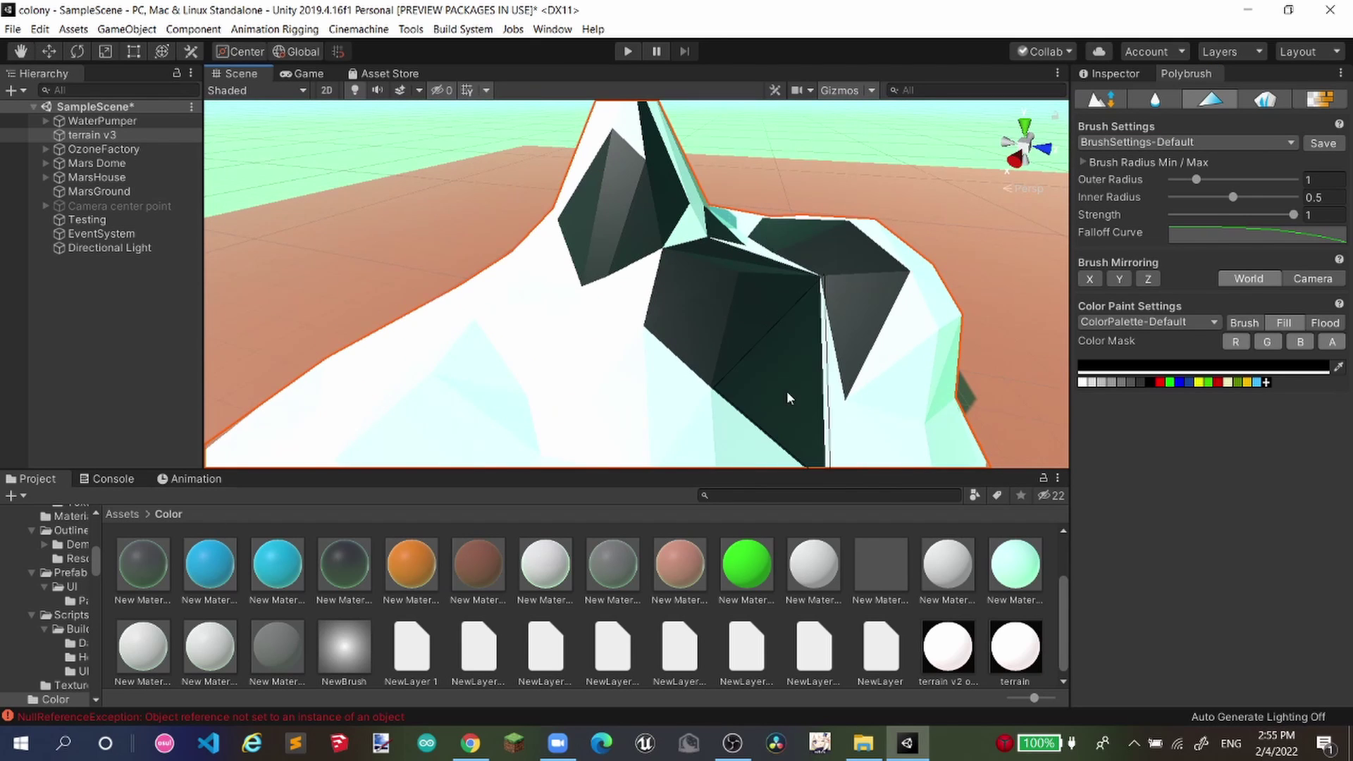
- Fill the faces of the peak and the slopes around its base with bright green from the color palette
{"action": "left_click", "coordinate": [1169, 384]}
{"action": "right_click_drag", "start_coordinate": [870, 241], "coordinate": [757, 217]}
{"action": "mouse_move", "coordinate": [663, 254]}
{"action": "left_mouse_down"}
{"action": "mouse_move", "coordinate": [735, 143]}
{"action": "mouse_move", "coordinate": [793, 337]}
{"action": "mouse_move", "coordinate": [916, 265]}
{"action": "mouse_move", "coordinate": [969, 305]}
{"action": "mouse_move", "coordinate": [750, 365]}
{"action": "mouse_move", "coordinate": [602, 344]}
{"action": "mouse_move", "coordinate": [574, 322]}
{"action": "left_mouse_up"}
{"action": "right_click_drag", "start_coordinate": [941, 296], "coordinate": [987, 334]}
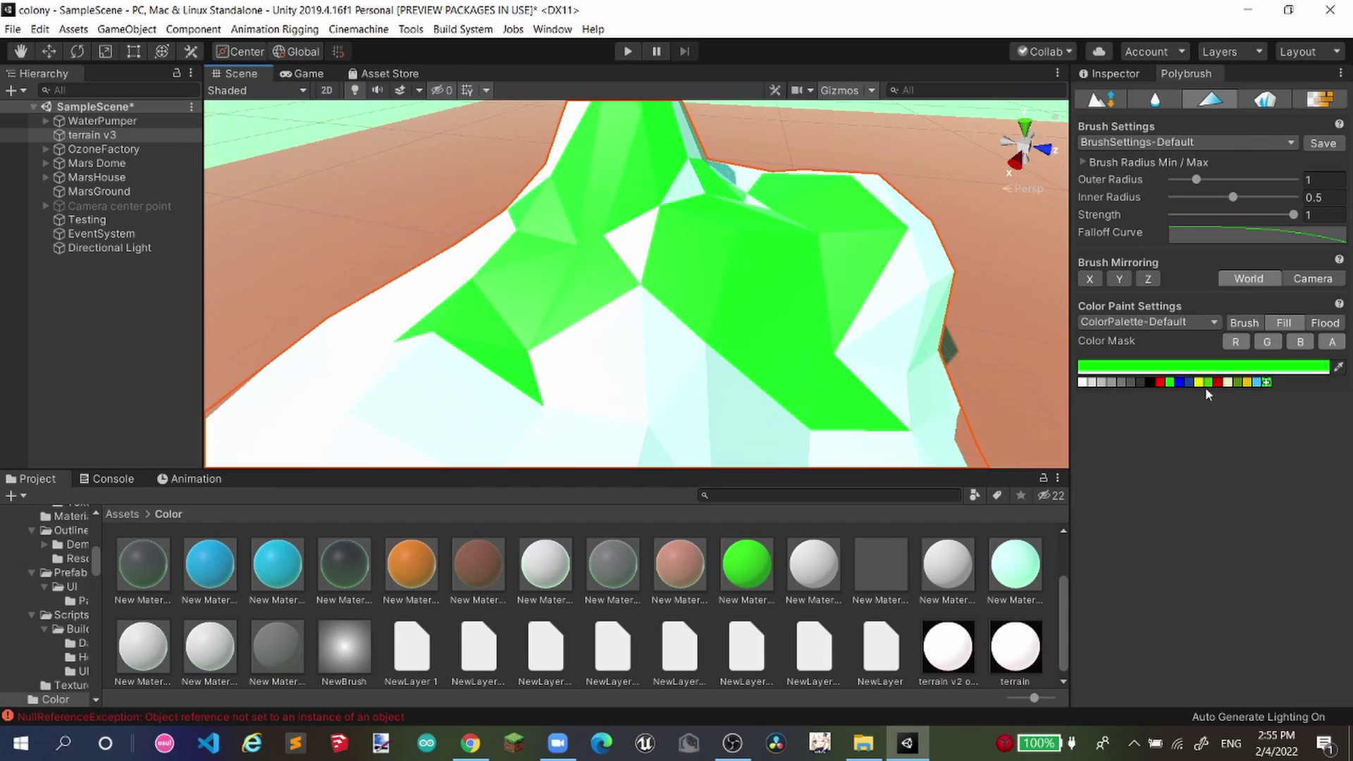
- Fill the white faces below and between the green areas of the terrain with yellow from the palette
{"action": "left_click", "coordinate": [1200, 381]}
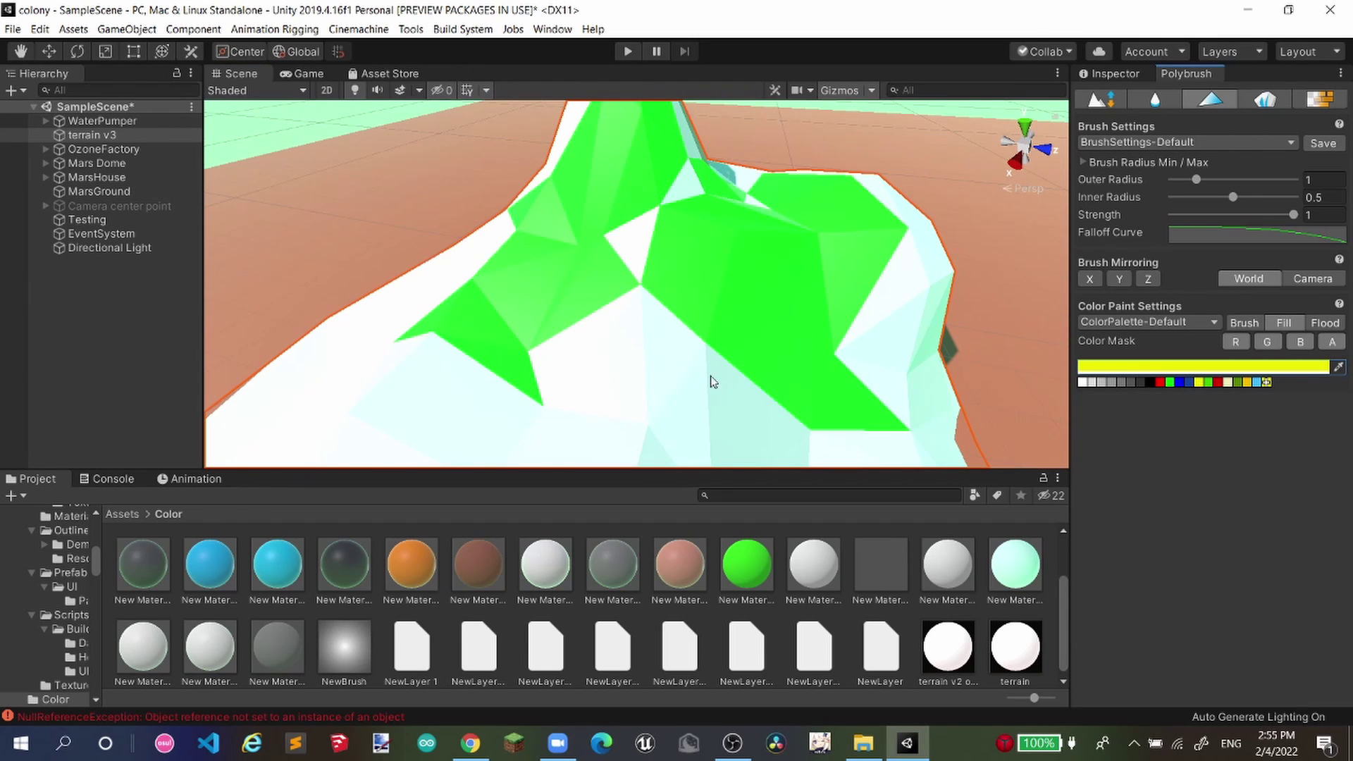
{"action": "mouse_move", "coordinate": [711, 375]}
{"action": "left_mouse_down"}
{"action": "mouse_move", "coordinate": [627, 349]}
{"action": "mouse_move", "coordinate": [622, 398]}
{"action": "mouse_move", "coordinate": [669, 356]}
{"action": "left_mouse_up"}
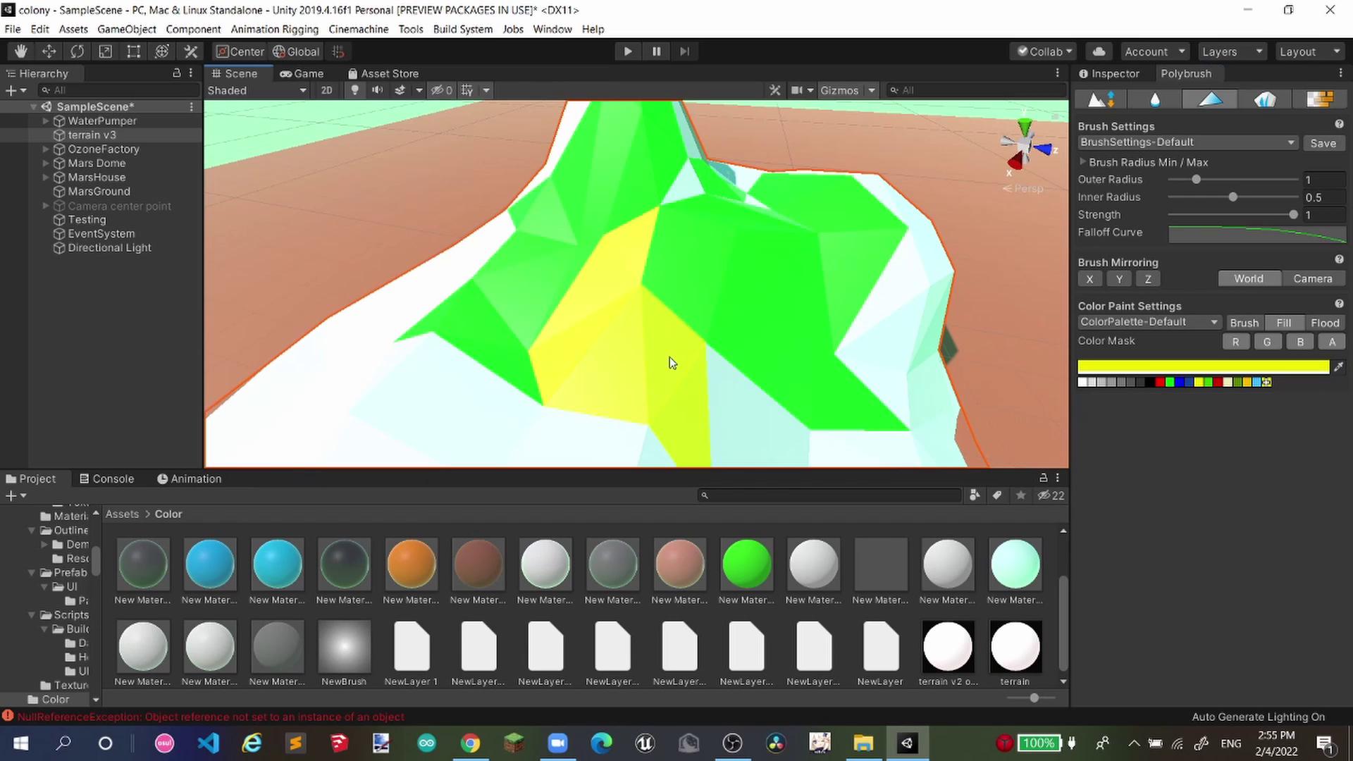
{"action": "right_click_drag", "start_coordinate": [576, 246], "coordinate": [458, 295]}
{"action": "mouse_move", "coordinate": [559, 309]}
{"action": "left_mouse_down"}
{"action": "mouse_move", "coordinate": [522, 272]}
{"action": "mouse_move", "coordinate": [451, 304]}
{"action": "mouse_move", "coordinate": [650, 381]}
{"action": "left_mouse_up"}
{"action": "mouse_move", "coordinate": [659, 353]}
{"action": "right_mouse_down"}
{"action": "mouse_move", "coordinate": [728, 286]}
{"action": "mouse_move", "coordinate": [755, 324]}
{"action": "mouse_move", "coordinate": [845, 335]}
{"action": "right_mouse_up"}
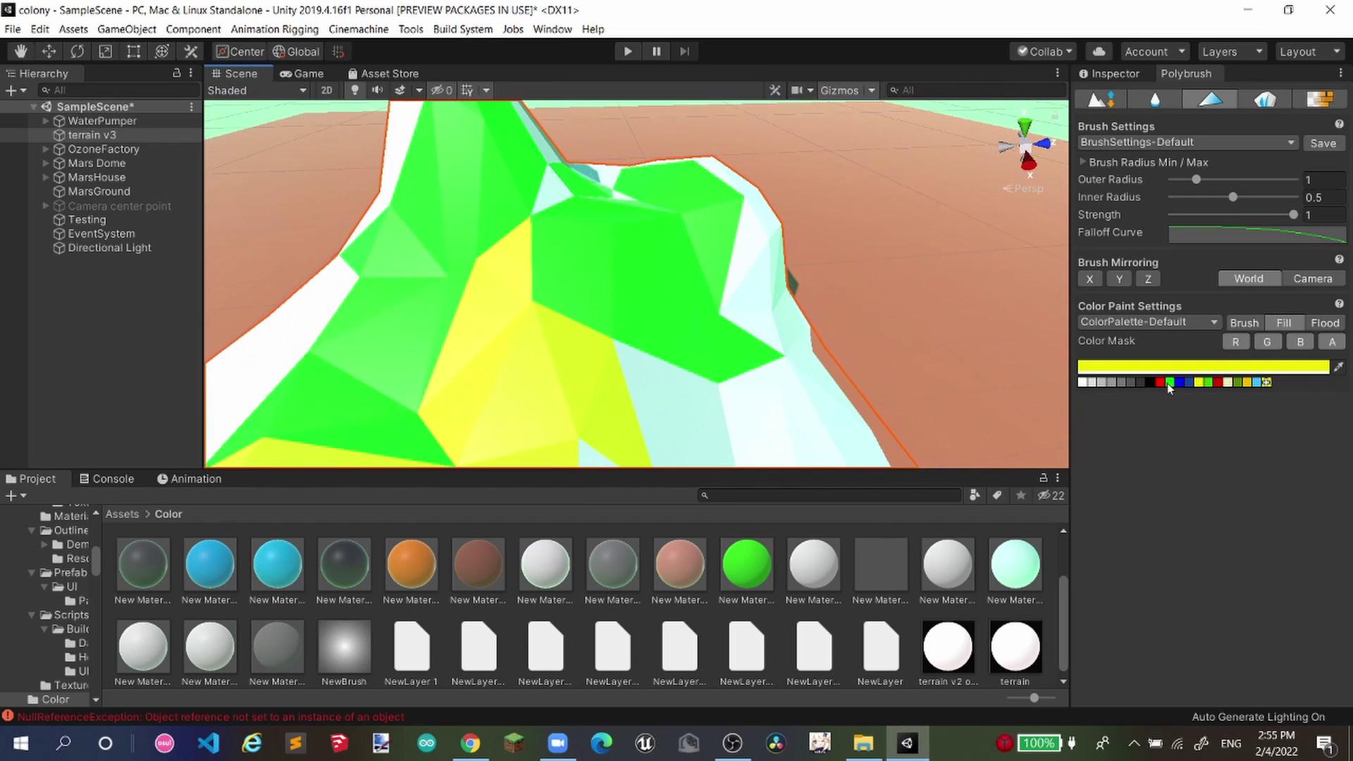
- Fill lower slope faces of the terrain with olive green from the palette, covering part of the yellow area
{"action": "right_click_drag", "start_coordinate": [806, 196], "coordinate": [823, 292]}
{"action": "left_click_drag", "start_coordinate": [594, 322], "coordinate": [743, 362]}
{"action": "left_click", "coordinate": [1239, 382]}
{"action": "mouse_move", "coordinate": [810, 416]}
{"action": "left_mouse_down"}
{"action": "mouse_move", "coordinate": [795, 379]}
{"action": "mouse_move", "coordinate": [740, 339]}
{"action": "mouse_move", "coordinate": [552, 379]}
{"action": "mouse_move", "coordinate": [345, 361]}
{"action": "mouse_move", "coordinate": [315, 224]}
{"action": "left_mouse_up"}
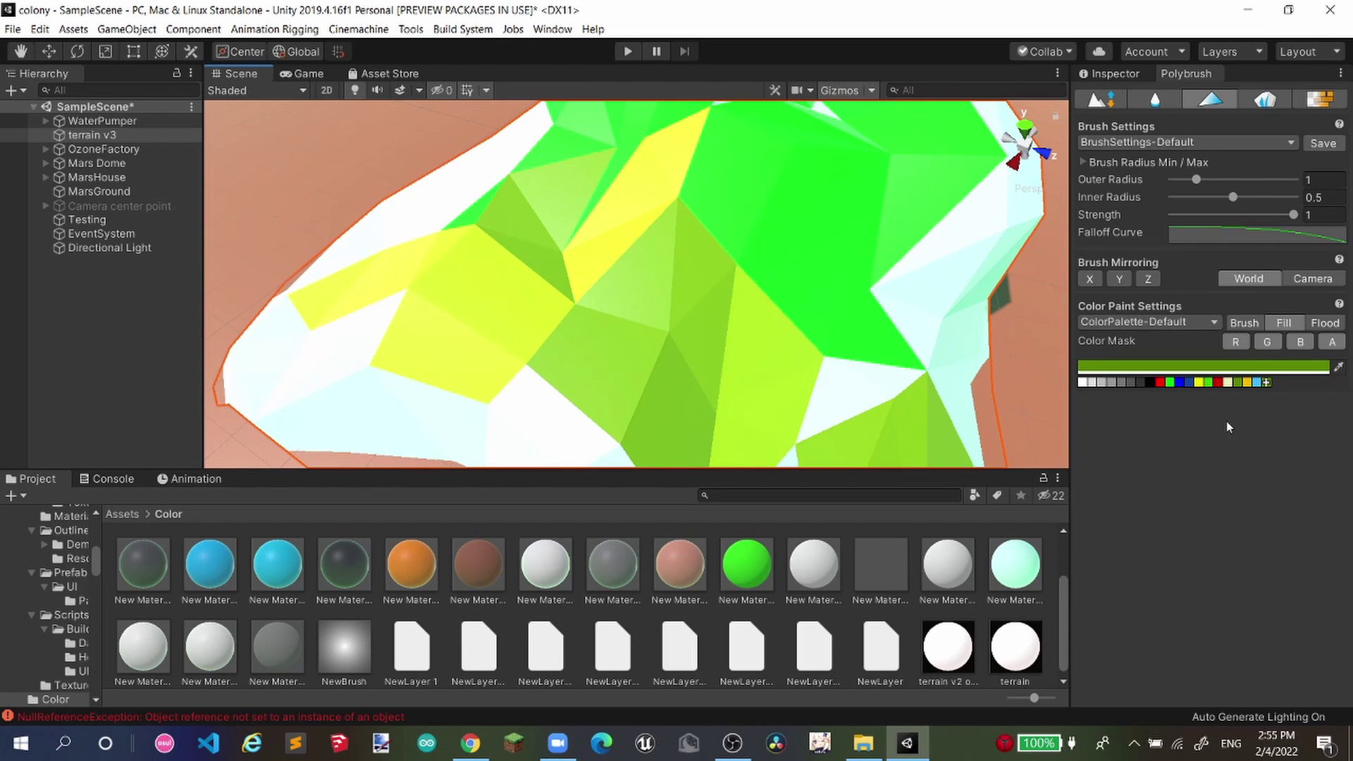